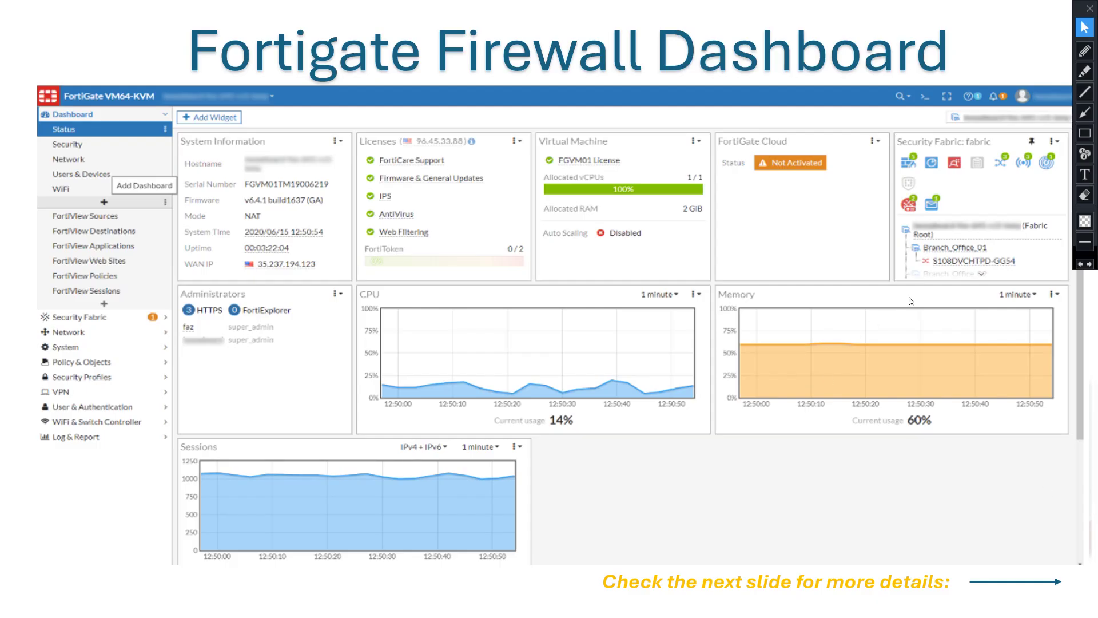
Step: Circle the Dashboard pages, the FortiView entries and the remaining navigation menu groups on the slide with the pink pen
{"action": "left_click", "coordinate": [1085, 51]}
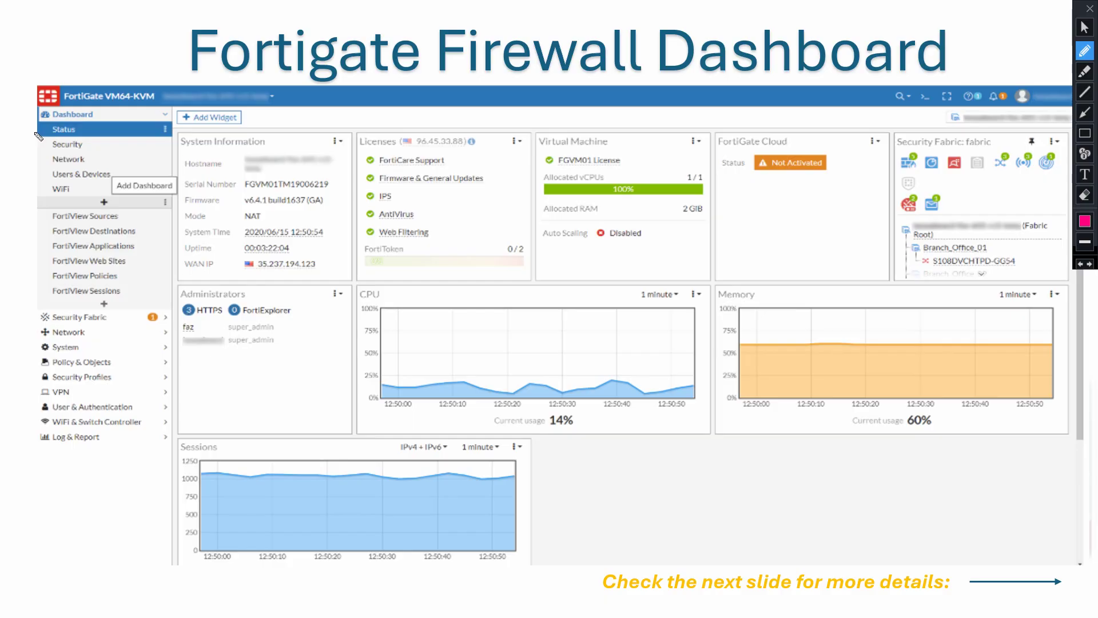
{"action": "mouse_move", "coordinate": [91, 90]}
{"action": "left_mouse_down"}
{"action": "mouse_move", "coordinate": [74, 96]}
{"action": "mouse_move", "coordinate": [44, 172]}
{"action": "mouse_move", "coordinate": [40, 106]}
{"action": "left_mouse_up"}
{"action": "mouse_move", "coordinate": [36, 231]}
{"action": "left_mouse_down"}
{"action": "mouse_move", "coordinate": [51, 225]}
{"action": "mouse_move", "coordinate": [33, 249]}
{"action": "mouse_move", "coordinate": [63, 240]}
{"action": "mouse_move", "coordinate": [46, 267]}
{"action": "mouse_move", "coordinate": [74, 256]}
{"action": "left_mouse_up"}
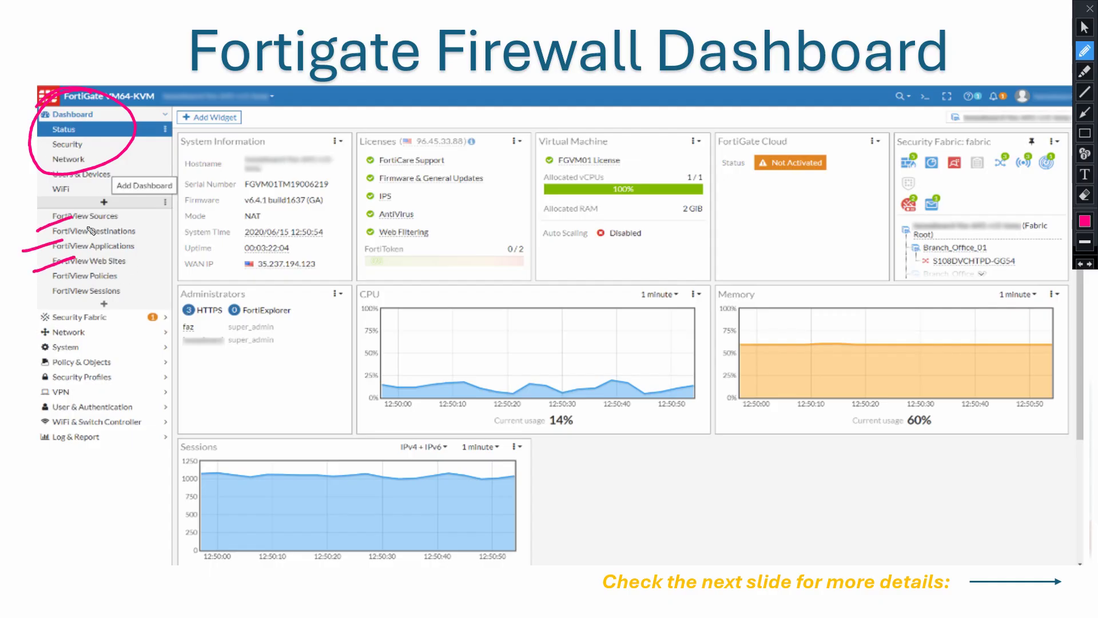
{"action": "mouse_move", "coordinate": [91, 210]}
{"action": "left_mouse_down"}
{"action": "mouse_move", "coordinate": [38, 263]}
{"action": "mouse_move", "coordinate": [109, 213]}
{"action": "left_mouse_up"}
{"action": "mouse_move", "coordinate": [27, 304]}
{"action": "left_mouse_down"}
{"action": "mouse_move", "coordinate": [46, 299]}
{"action": "mouse_move", "coordinate": [72, 354]}
{"action": "mouse_move", "coordinate": [46, 366]}
{"action": "mouse_move", "coordinate": [35, 343]}
{"action": "mouse_move", "coordinate": [25, 366]}
{"action": "mouse_move", "coordinate": [61, 354]}
{"action": "mouse_move", "coordinate": [89, 373]}
{"action": "mouse_move", "coordinate": [31, 394]}
{"action": "mouse_move", "coordinate": [80, 381]}
{"action": "mouse_move", "coordinate": [49, 426]}
{"action": "mouse_move", "coordinate": [23, 423]}
{"action": "mouse_move", "coordinate": [34, 449]}
{"action": "mouse_move", "coordinate": [116, 416]}
{"action": "left_mouse_up"}
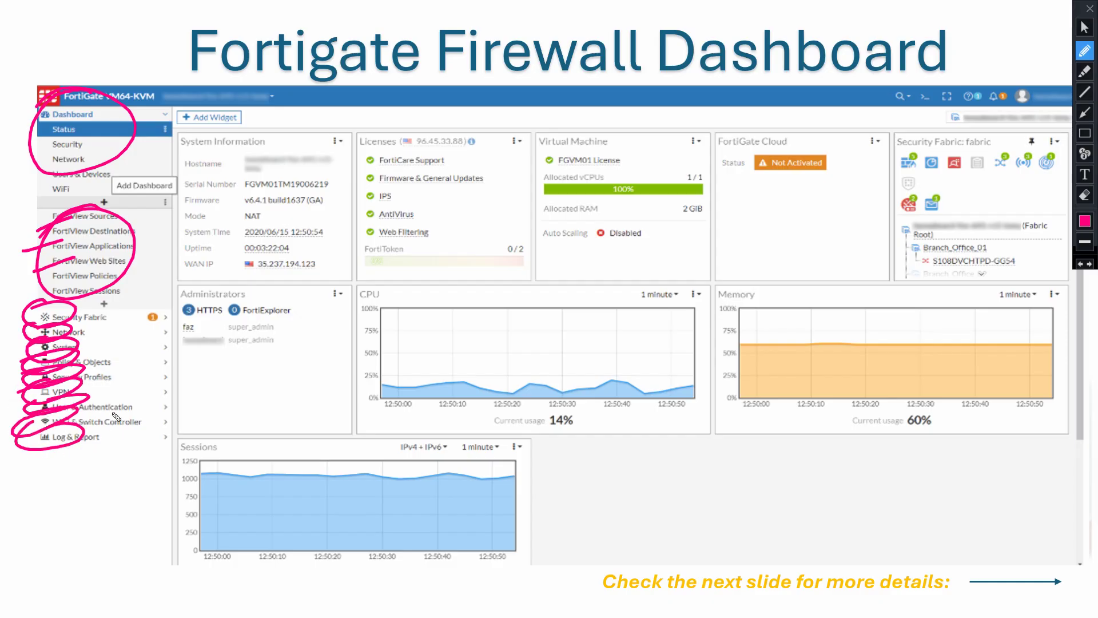
Step: Circle the System Information details and mark the listed services in the Licenses widget with the pen
{"action": "mouse_move", "coordinate": [294, 149]}
{"action": "left_mouse_down"}
{"action": "mouse_move", "coordinate": [194, 216]}
{"action": "mouse_move", "coordinate": [317, 240]}
{"action": "mouse_move", "coordinate": [223, 194]}
{"action": "left_mouse_up"}
{"action": "mouse_move", "coordinate": [223, 238]}
{"action": "left_mouse_down"}
{"action": "mouse_move", "coordinate": [246, 222]}
{"action": "mouse_move", "coordinate": [214, 258]}
{"action": "mouse_move", "coordinate": [230, 266]}
{"action": "left_mouse_up"}
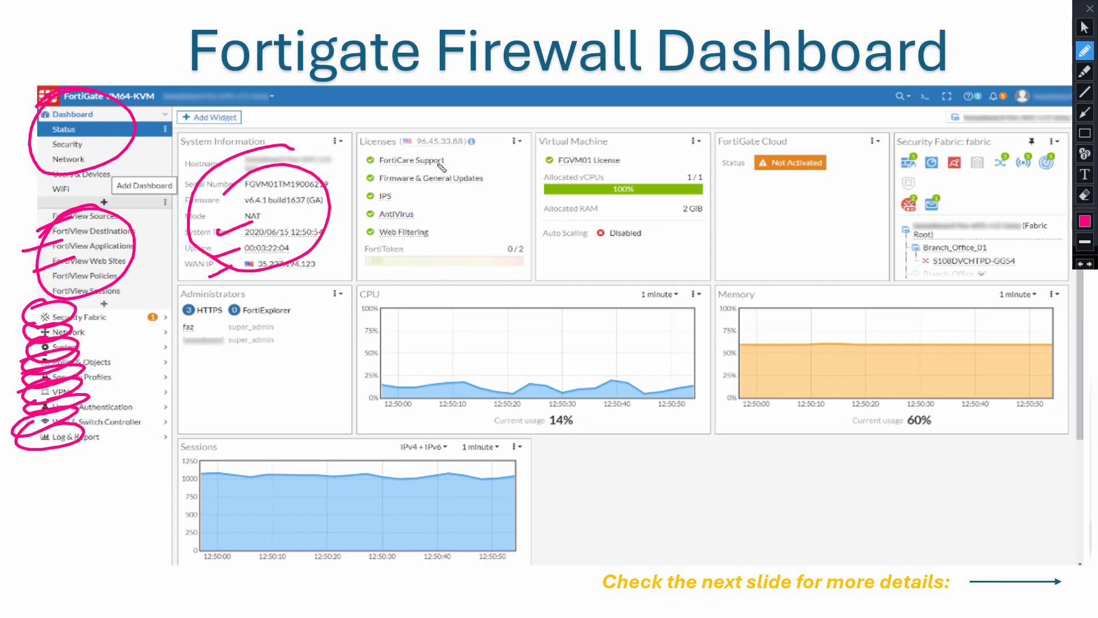
{"action": "left_click_drag", "start_coordinate": [448, 162], "coordinate": [498, 158]}
{"action": "mouse_move", "coordinate": [431, 197]}
{"action": "left_mouse_down"}
{"action": "mouse_move", "coordinate": [477, 184]}
{"action": "mouse_move", "coordinate": [450, 201]}
{"action": "left_mouse_up"}
{"action": "mouse_move", "coordinate": [425, 230]}
{"action": "left_mouse_down"}
{"action": "mouse_move", "coordinate": [456, 218]}
{"action": "mouse_move", "coordinate": [464, 240]}
{"action": "left_mouse_up"}
Step: Mark the Security Fabric, FortiGate Cloud and Virtual Machine widgets on the slide with the pen
{"action": "mouse_move", "coordinate": [930, 123]}
{"action": "left_mouse_down"}
{"action": "mouse_move", "coordinate": [931, 137]}
{"action": "mouse_move", "coordinate": [901, 114]}
{"action": "left_mouse_up"}
{"action": "left_click_drag", "start_coordinate": [952, 176], "coordinate": [994, 185]}
{"action": "left_click_drag", "start_coordinate": [753, 181], "coordinate": [829, 185]}
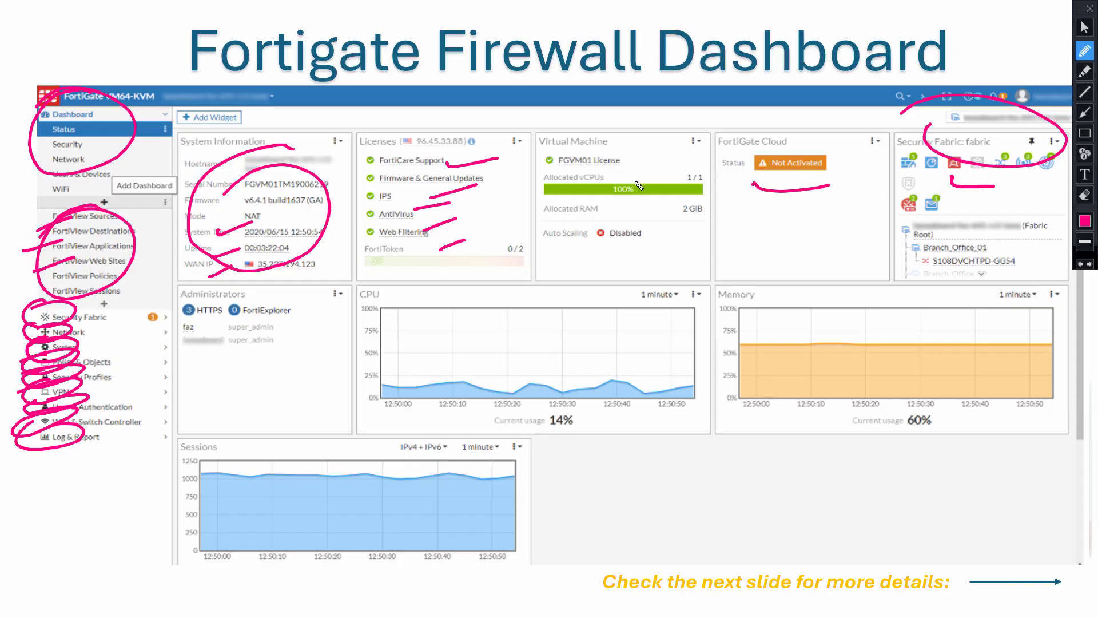
{"action": "left_click_drag", "start_coordinate": [783, 133], "coordinate": [853, 141]}
{"action": "mouse_move", "coordinate": [651, 153]}
{"action": "left_mouse_down"}
{"action": "mouse_move", "coordinate": [655, 166]}
{"action": "mouse_move", "coordinate": [728, 145]}
{"action": "left_mouse_up"}
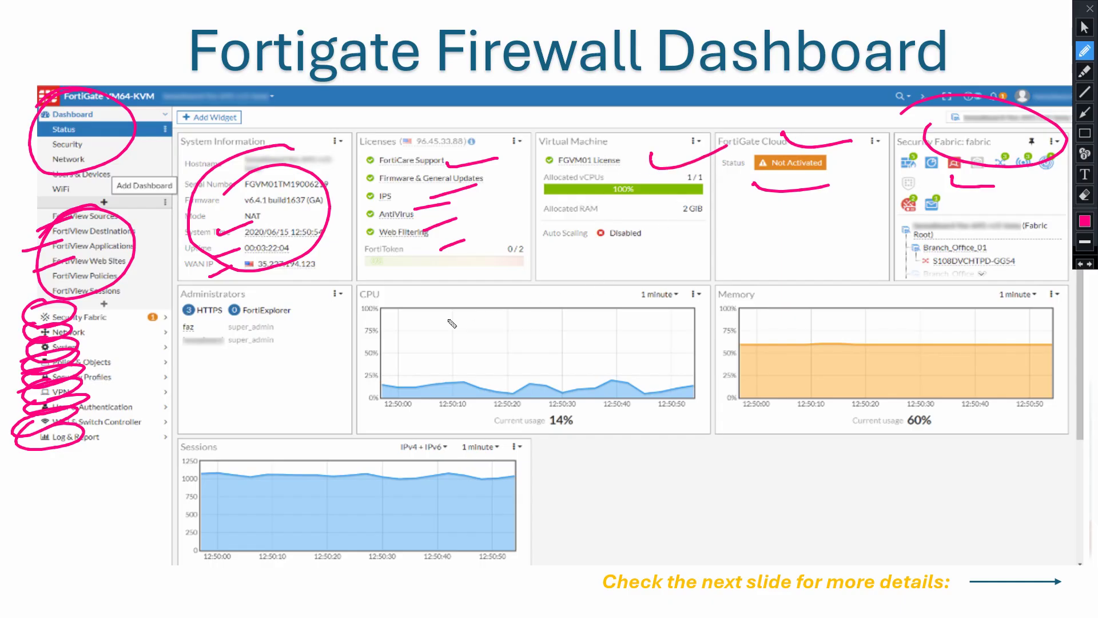
Step: Mark the CPU, Memory and Sessions graphs and circle the Dashboard Status entry again with the pen
{"action": "left_click_drag", "start_coordinate": [544, 339], "coordinate": [617, 331]}
{"action": "left_click_drag", "start_coordinate": [732, 340], "coordinate": [766, 340]}
{"action": "left_click_drag", "start_coordinate": [447, 438], "coordinate": [475, 431]}
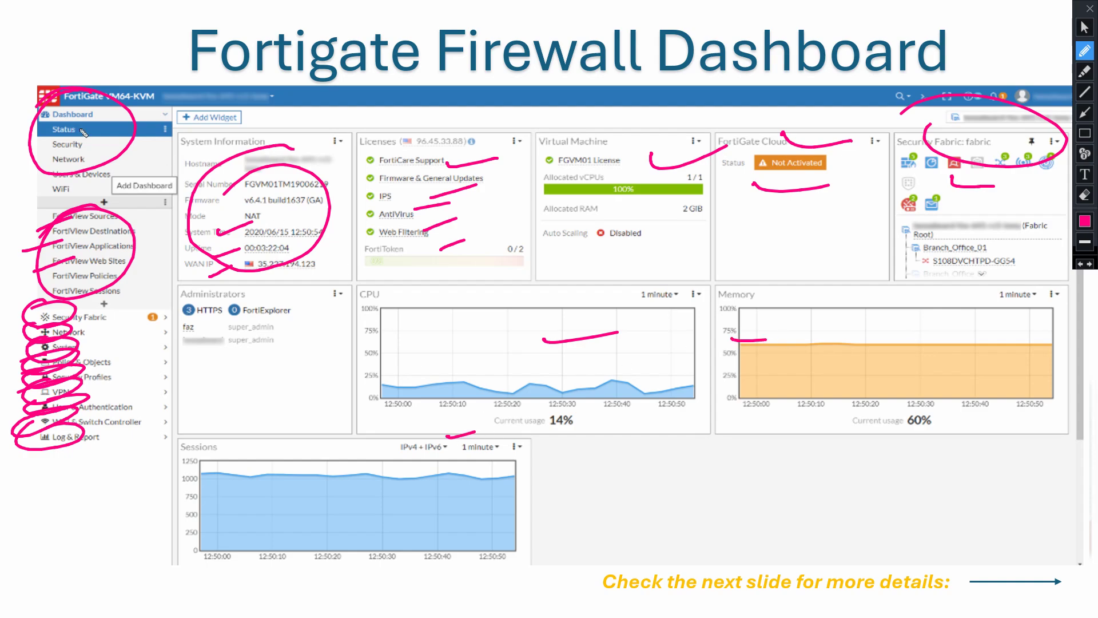
{"action": "left_click_drag", "start_coordinate": [33, 150], "coordinate": [51, 136]}
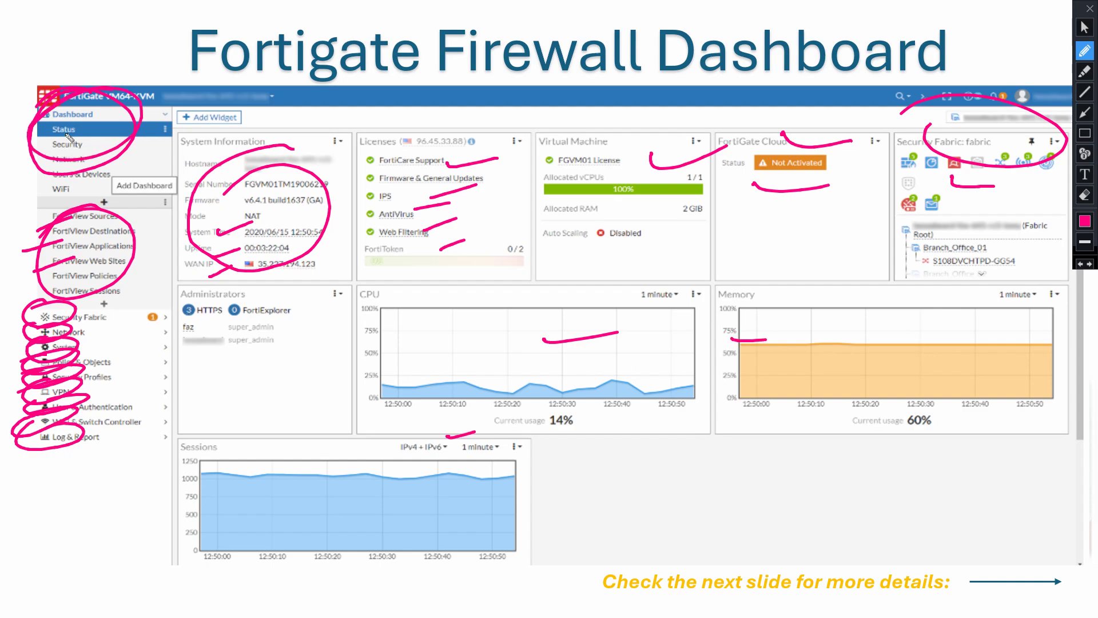
Step: Erase all pen annotations from the dashboard slide and return to the normal pointer
{"action": "left_click", "coordinate": [1085, 195]}
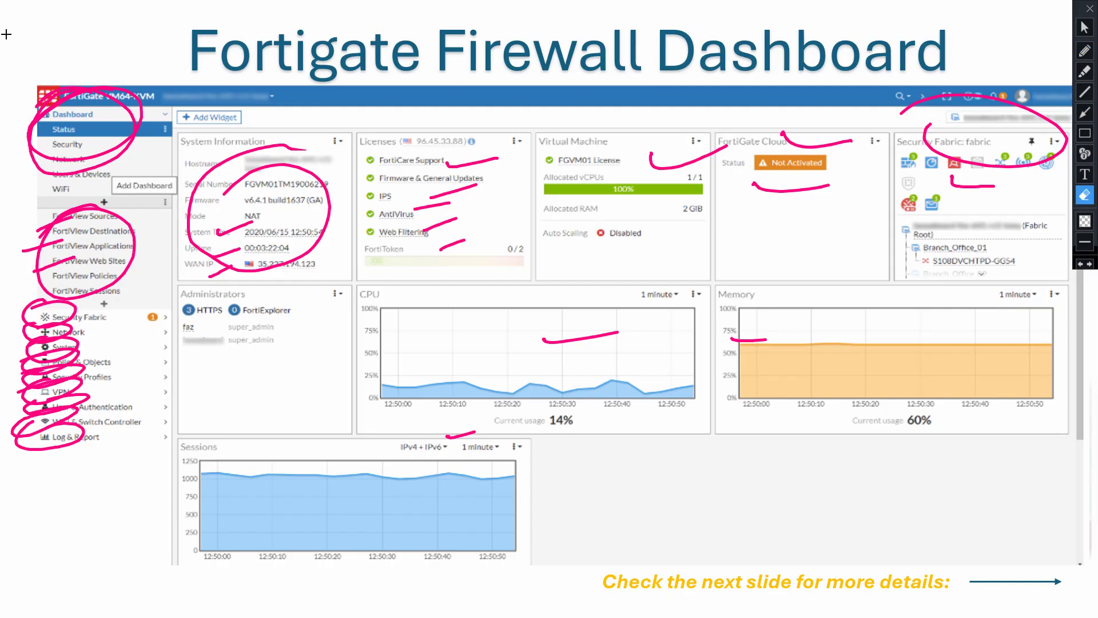
{"action": "left_click_drag", "start_coordinate": [5, 34], "coordinate": [1097, 540]}
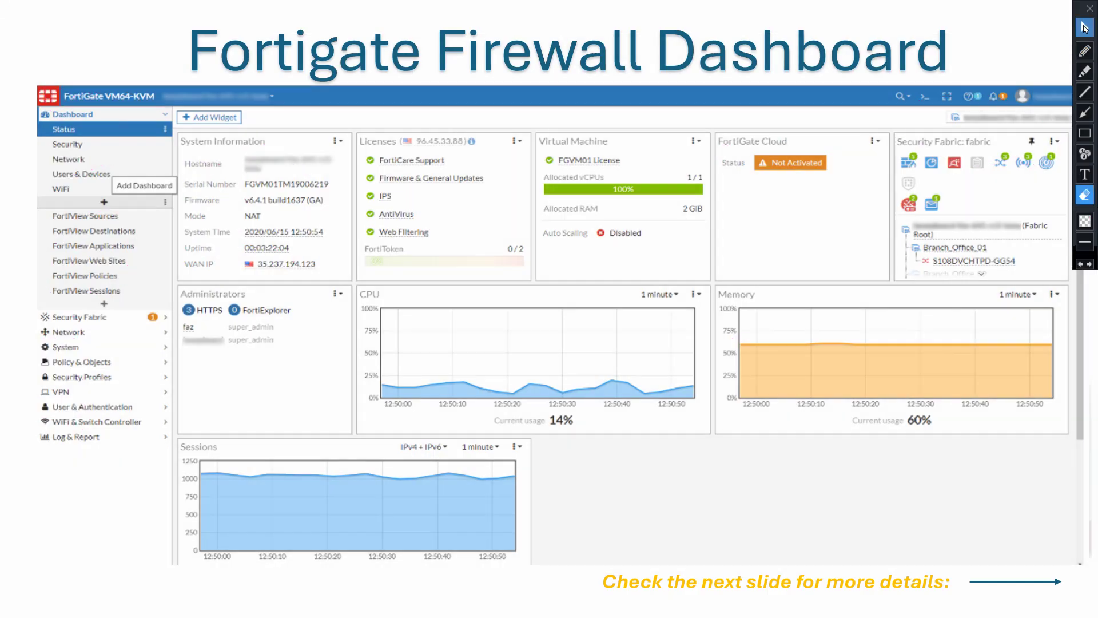
{"action": "left_click", "coordinate": [1085, 28]}
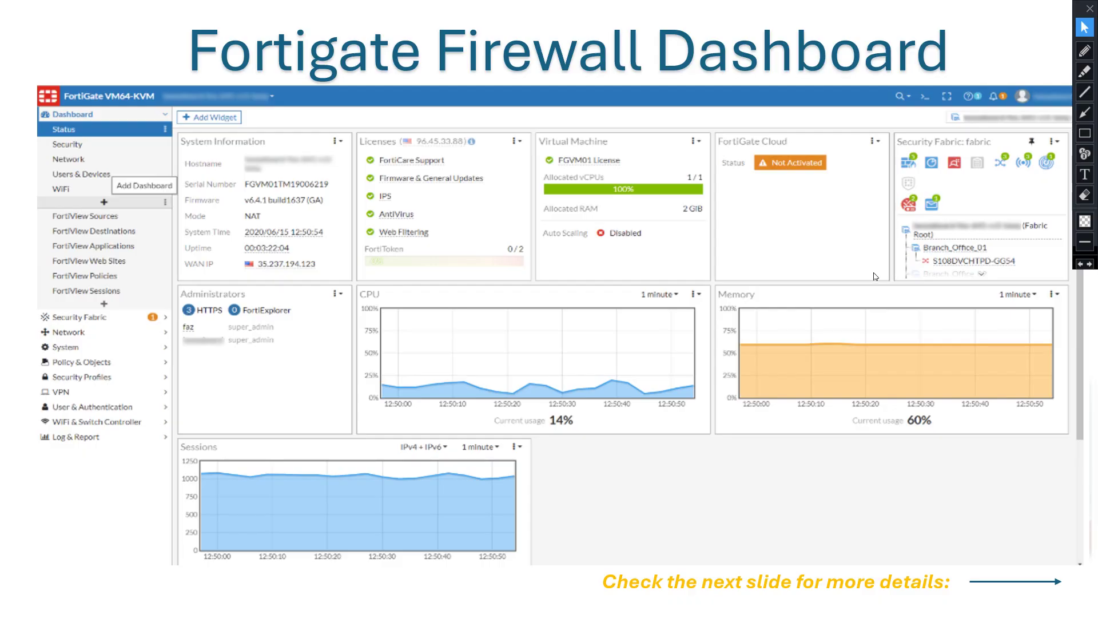
Step: End the slide show and switch to the live FortiGate dashboard in Chrome
{"action": "key", "text": "Escape"}
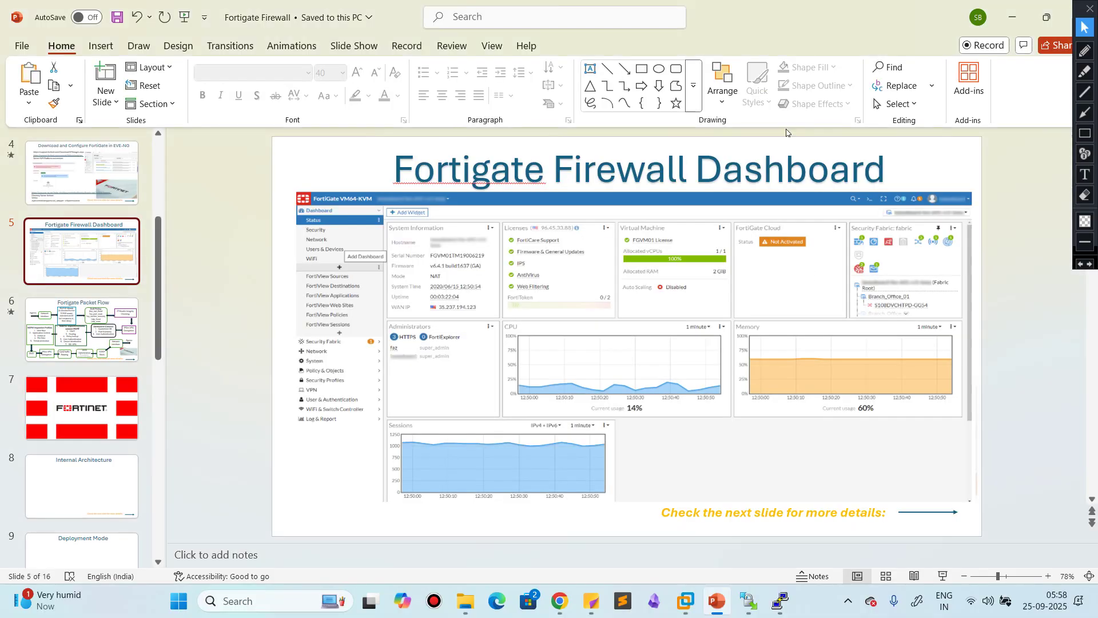
{"action": "left_click", "coordinate": [559, 600]}
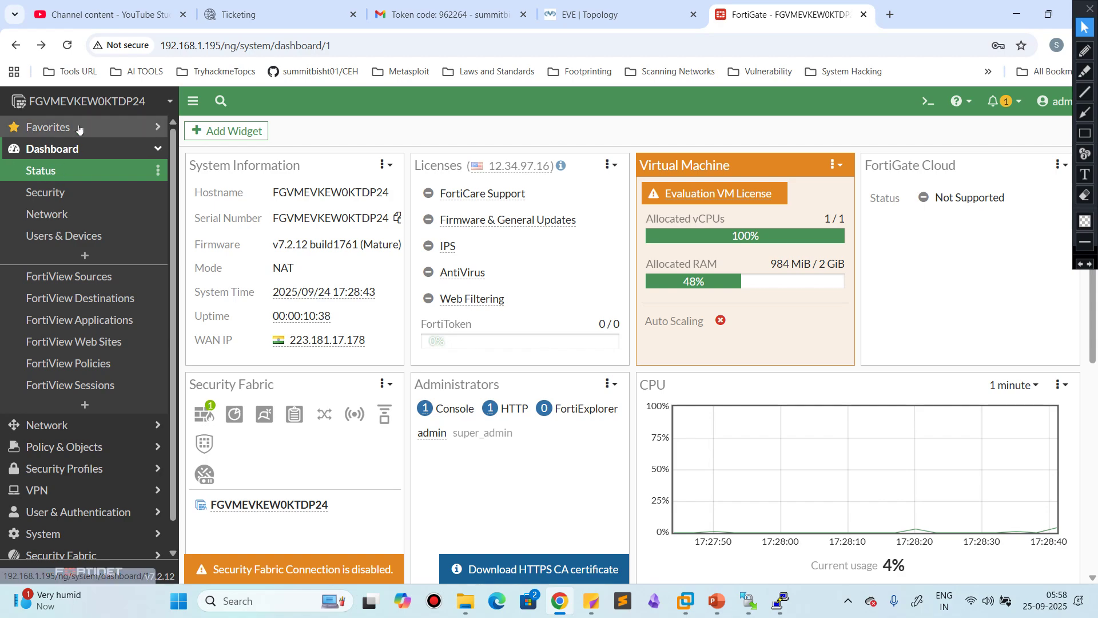
Step: Examine the FortiGate's summary fields from device name to operation mode, and view its Configure form without changing anything
{"action": "mouse_move", "coordinate": [92, 108]}
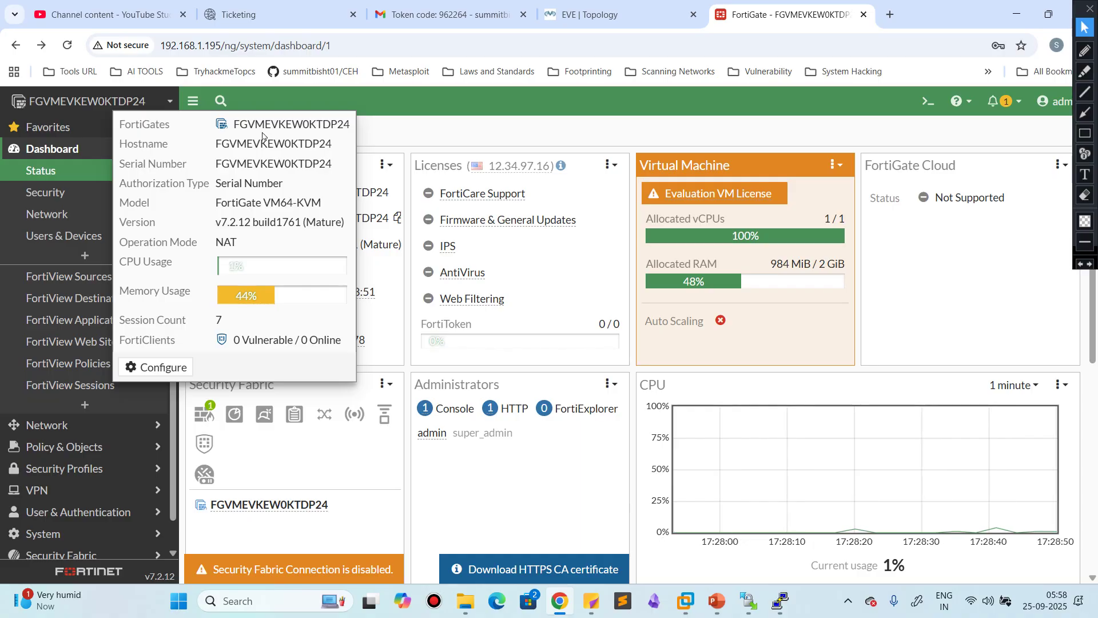
{"action": "left_click_drag", "start_coordinate": [234, 126], "coordinate": [352, 124]}
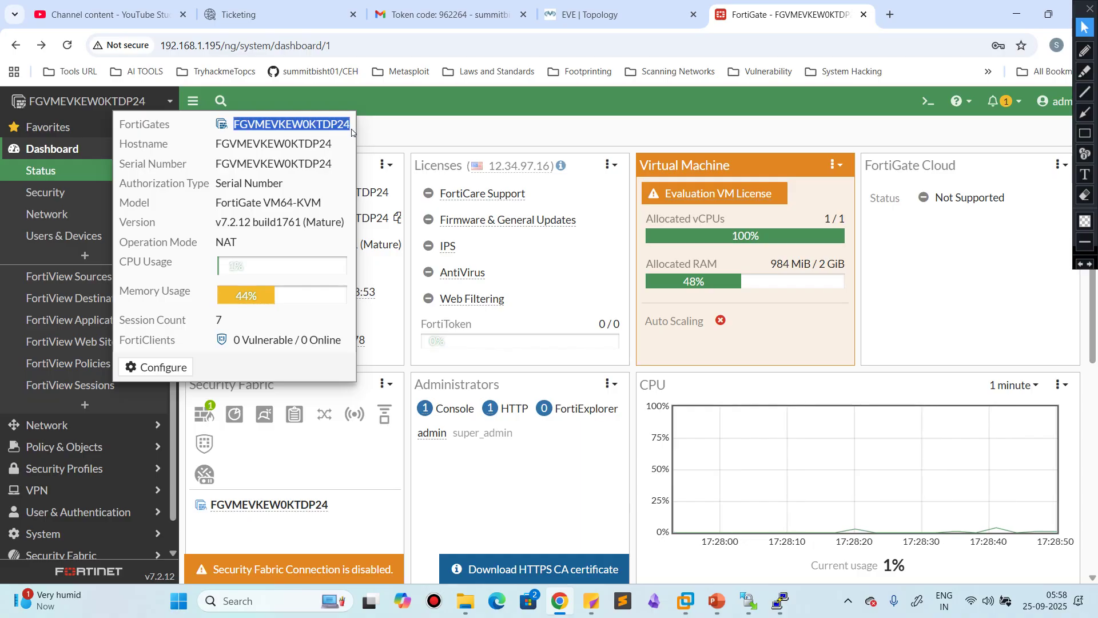
{"action": "left_click_drag", "start_coordinate": [215, 145], "coordinate": [338, 146]}
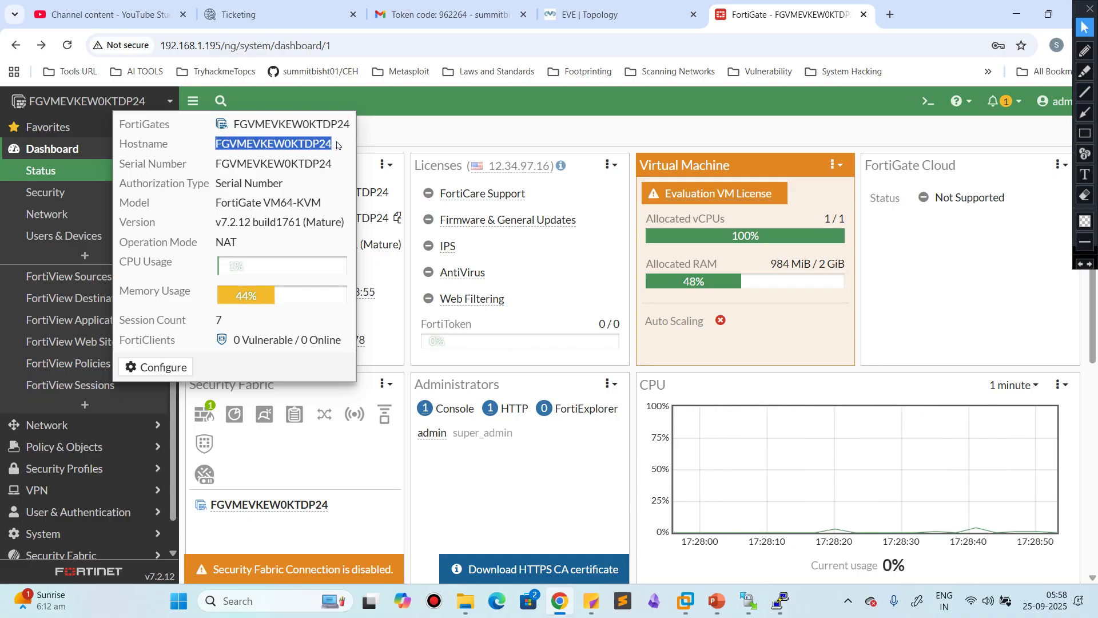
{"action": "left_click_drag", "start_coordinate": [216, 164], "coordinate": [345, 165]}
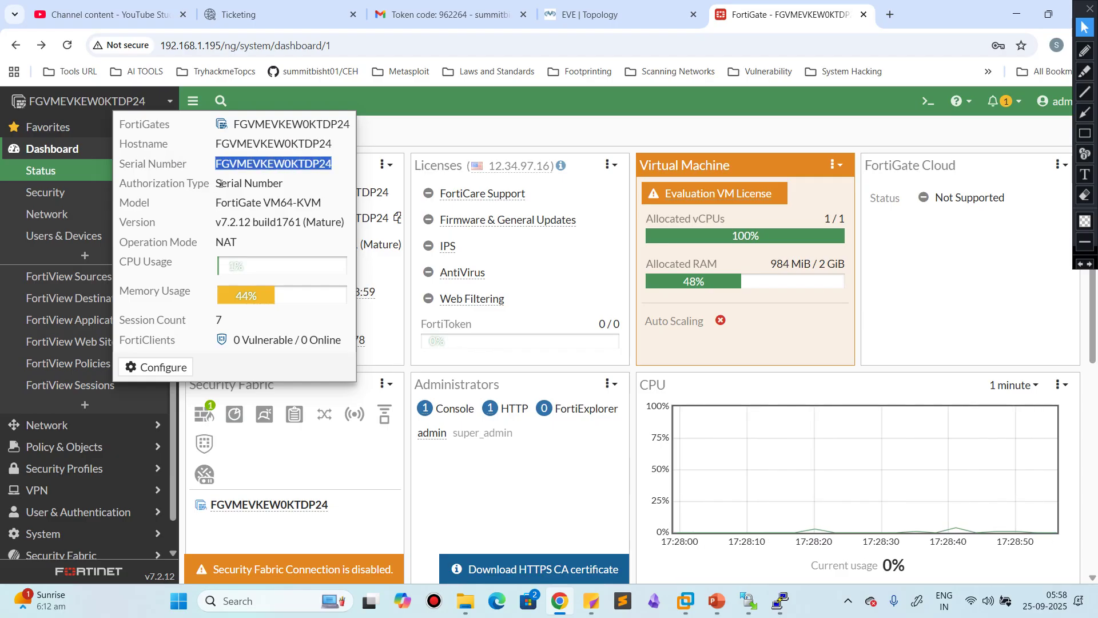
{"action": "left_click_drag", "start_coordinate": [221, 183], "coordinate": [335, 179]}
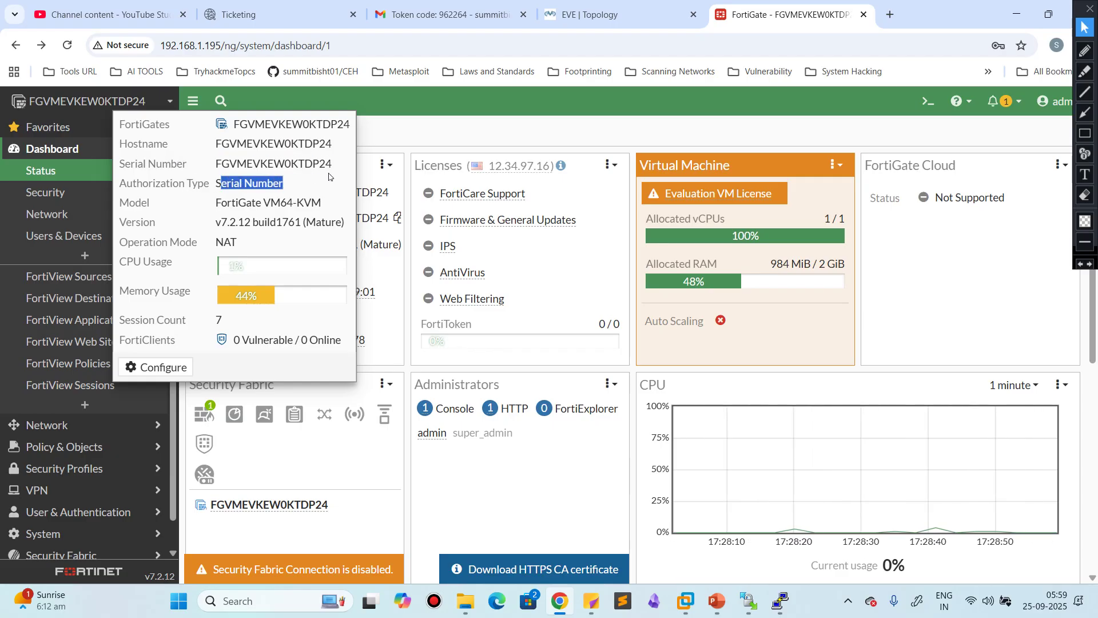
{"action": "left_click_drag", "start_coordinate": [217, 202], "coordinate": [338, 206]}
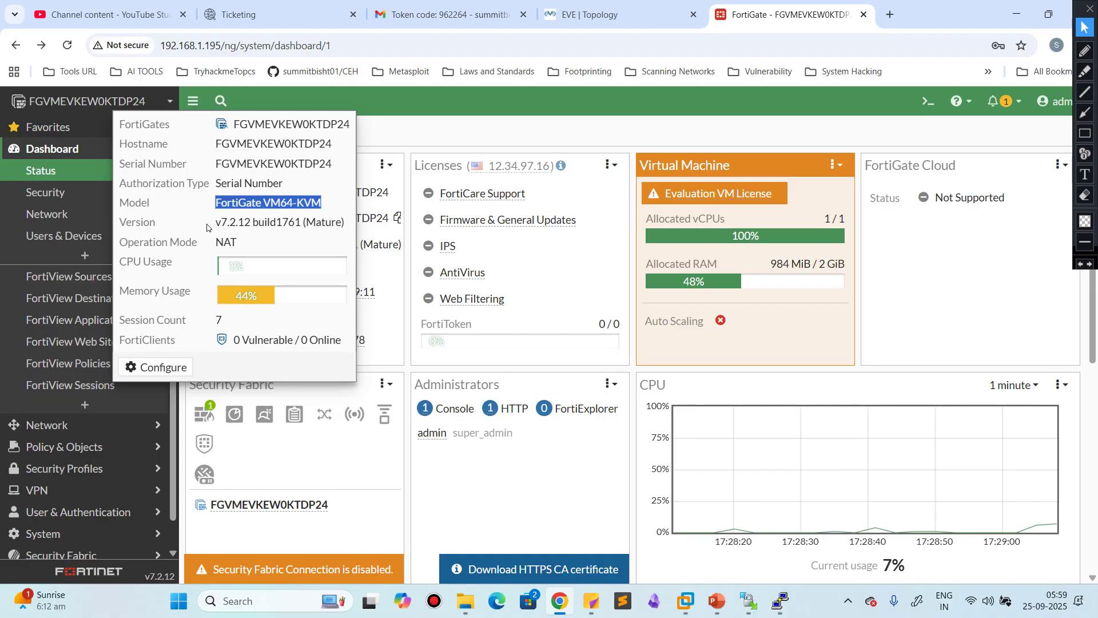
{"action": "left_click_drag", "start_coordinate": [207, 227], "coordinate": [345, 234]}
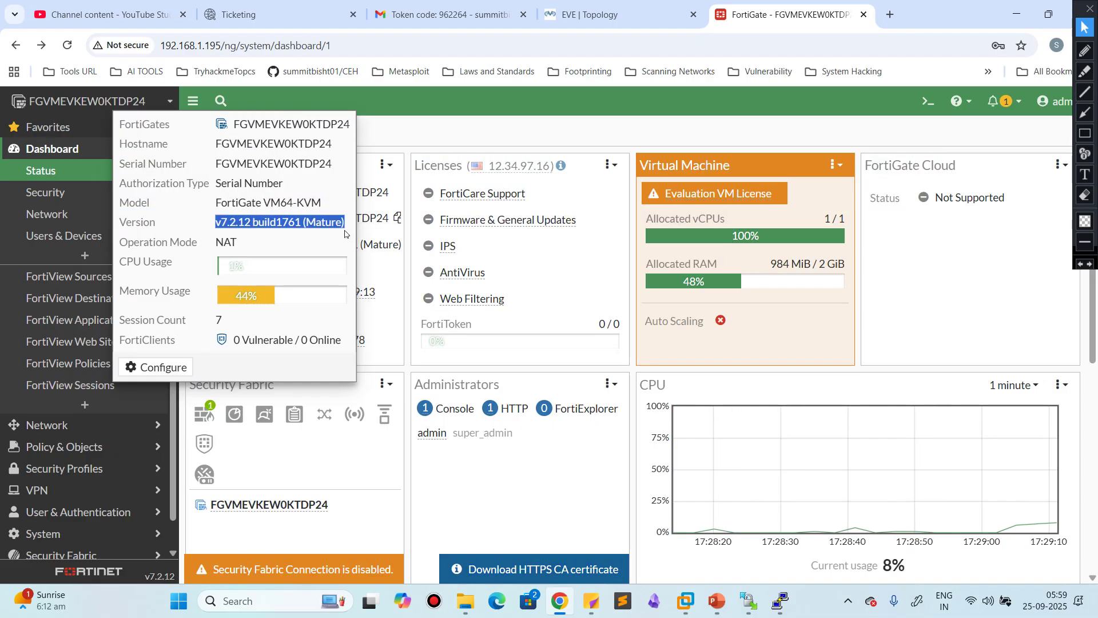
{"action": "left_click_drag", "start_coordinate": [210, 244], "coordinate": [246, 245]}
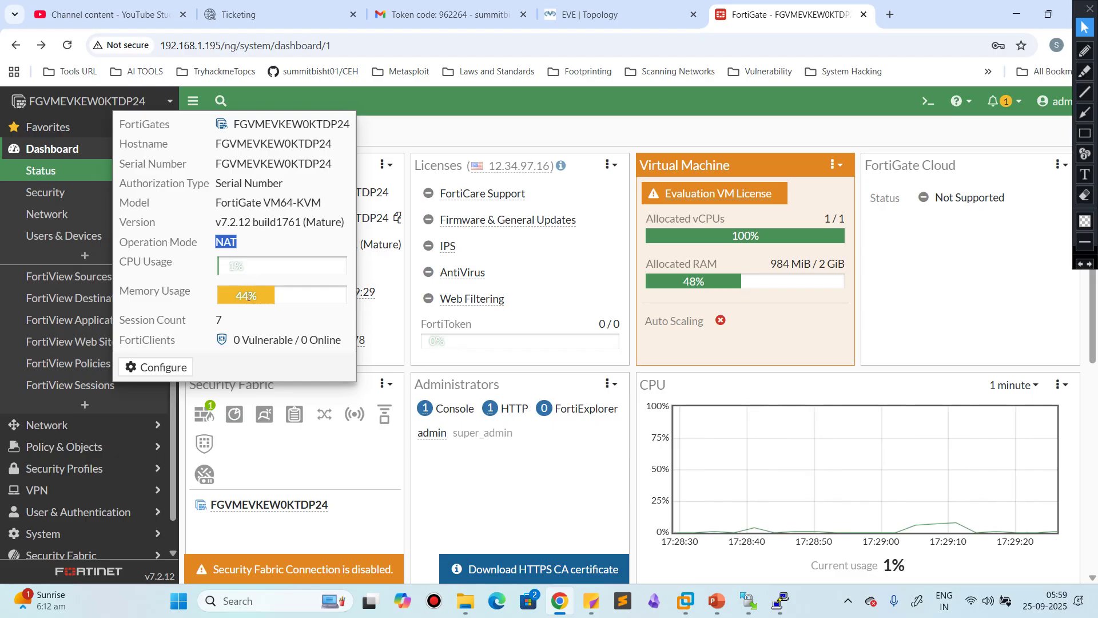
{"action": "left_click", "coordinate": [165, 369]}
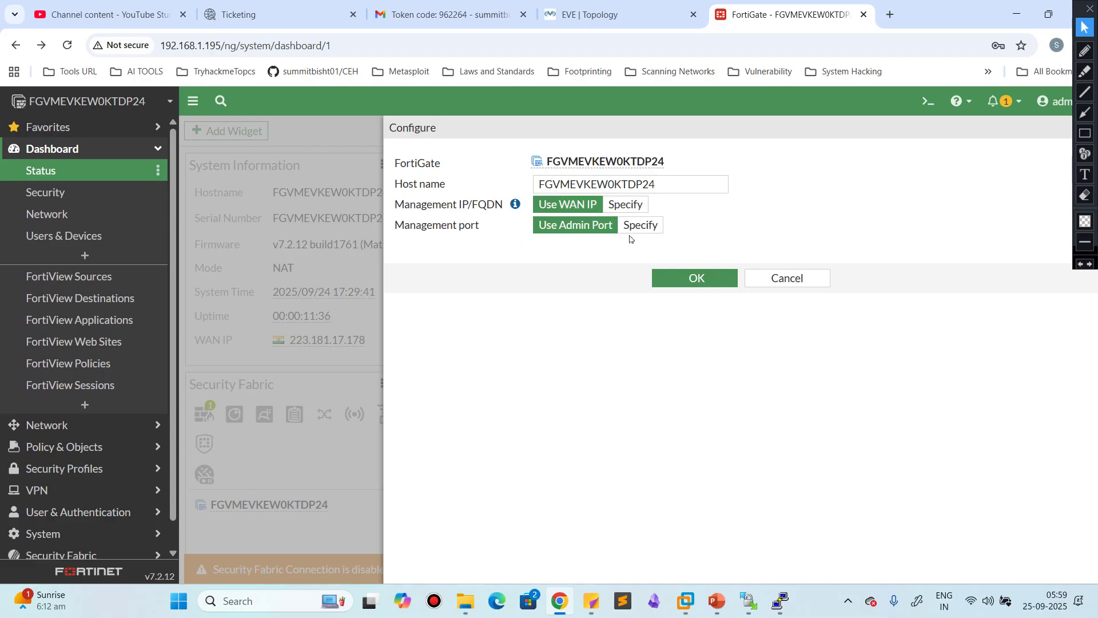
{"action": "left_click", "coordinate": [815, 280]}
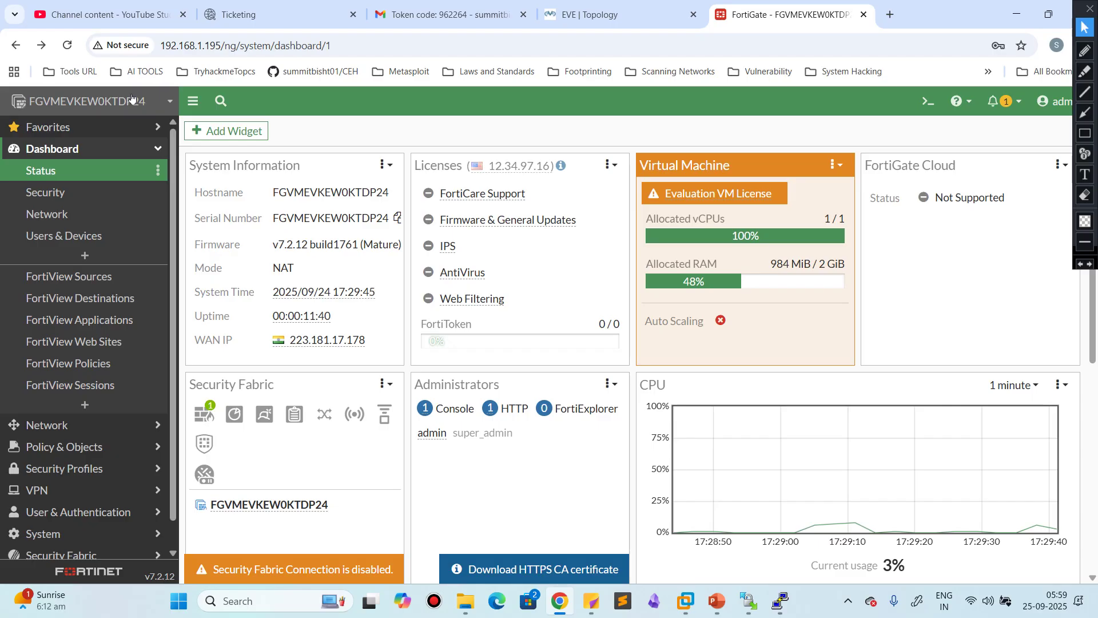
Step: Collapse and re-expand the navigation menu twice, and view the global search page with its category filters
{"action": "left_click", "coordinate": [193, 100]}
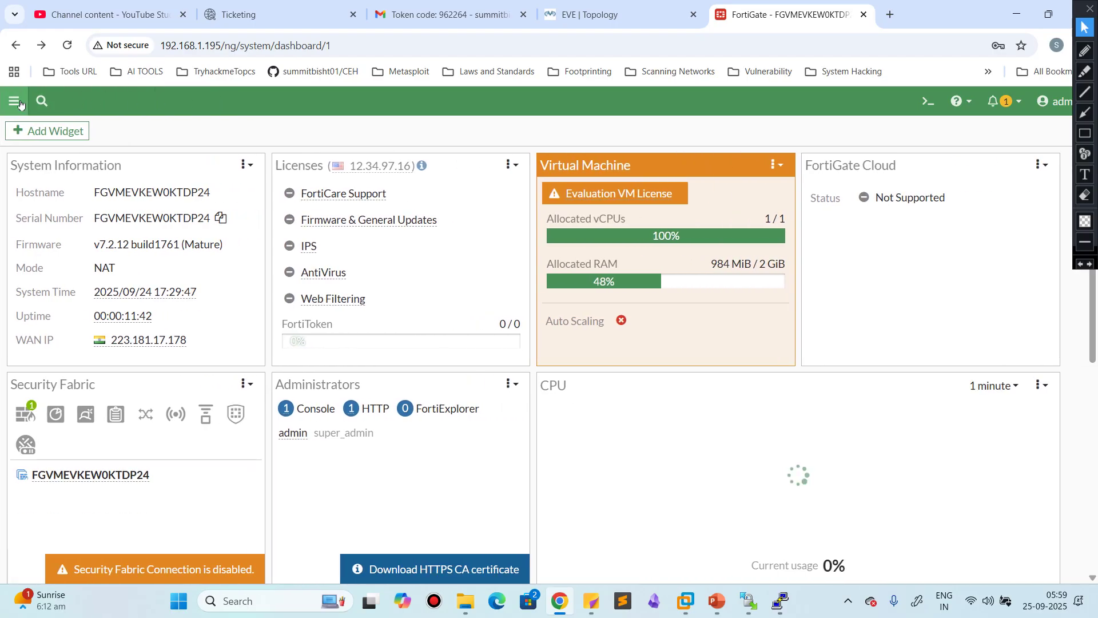
{"action": "left_click", "coordinate": [20, 103]}
{"action": "left_click", "coordinate": [193, 100]}
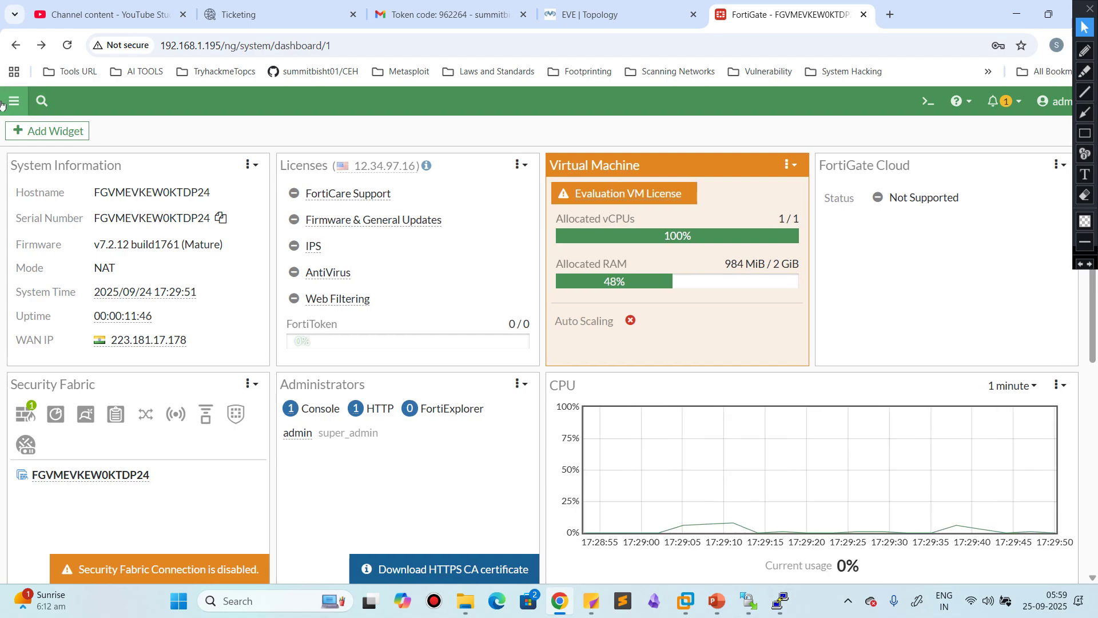
{"action": "left_click", "coordinate": [20, 102]}
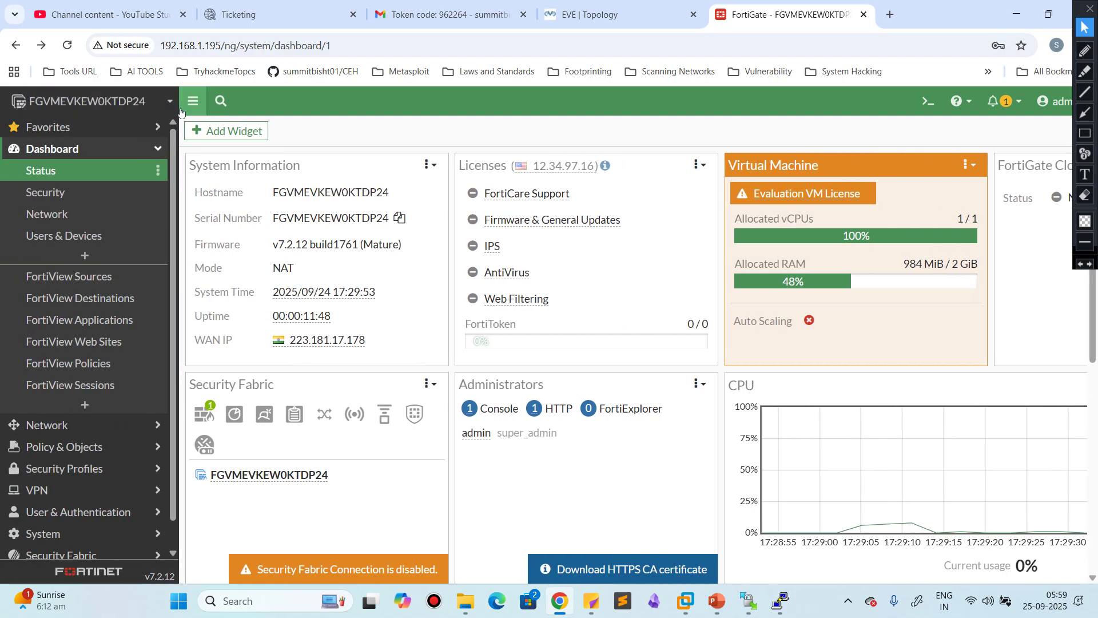
{"action": "left_click", "coordinate": [221, 102]}
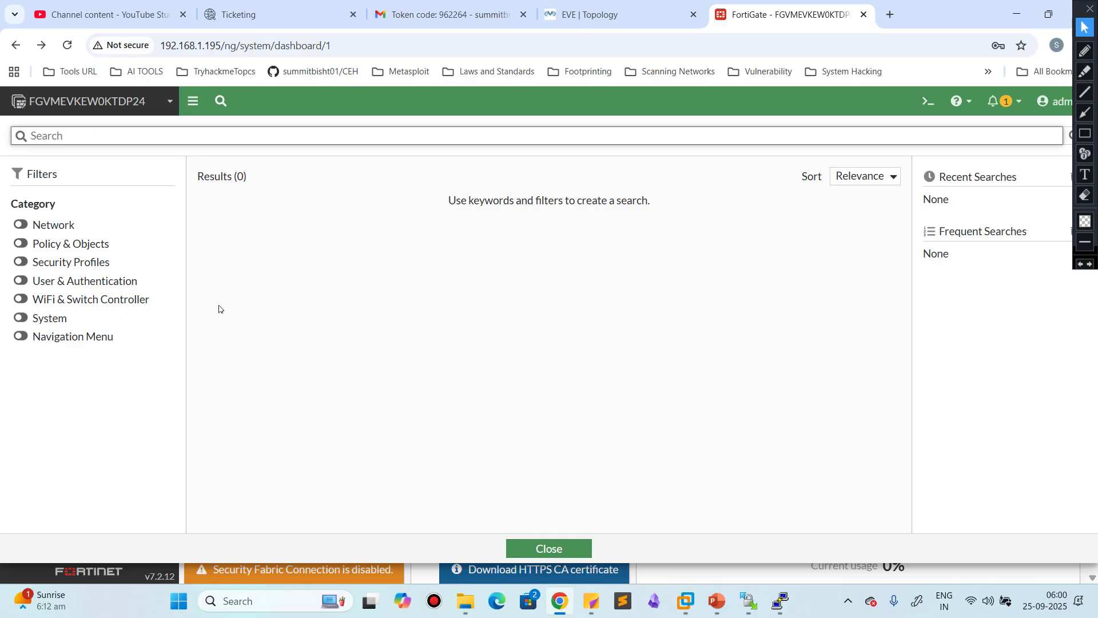
{"action": "left_click", "coordinate": [567, 553]}
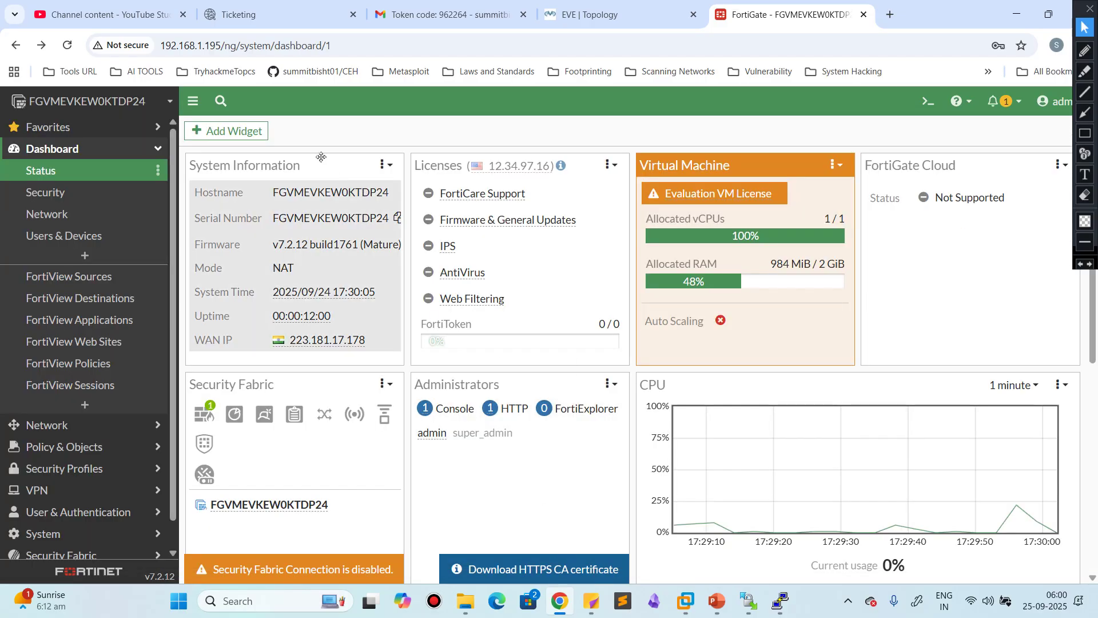
Step: Open the CLI console and begin a query with "get system"
{"action": "left_click", "coordinate": [929, 103]}
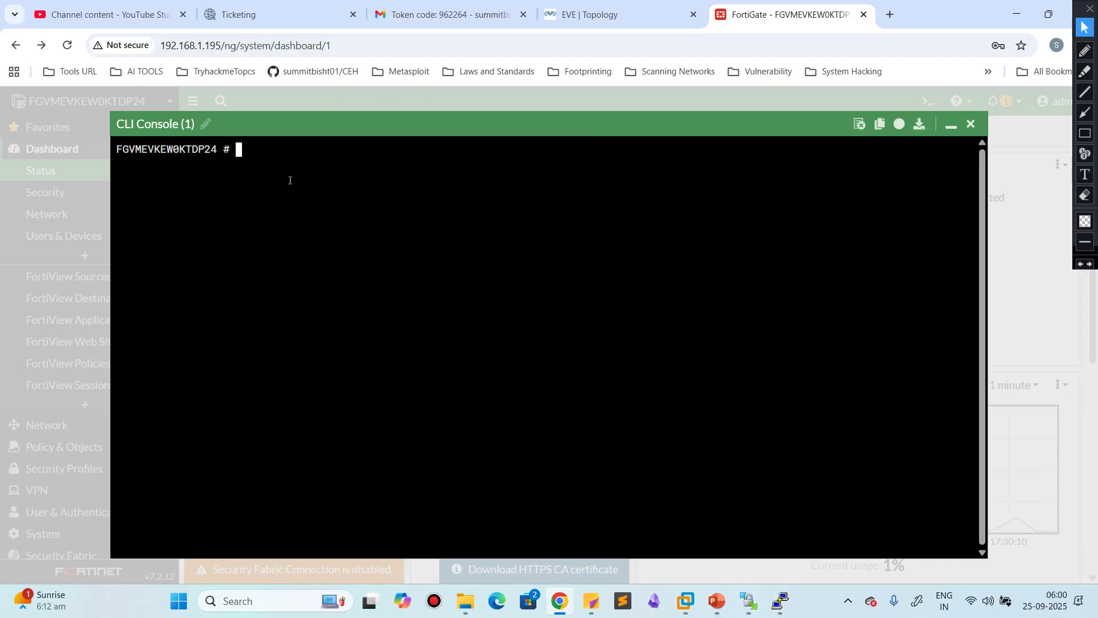
{"action": "type", "text": "T"}
{"action": "key", "text": "BackSpace"}
{"action": "key", "text": "BackSpace"}
{"action": "key", "text": "BackSpace"}
{"action": "type", "text": "get system "}
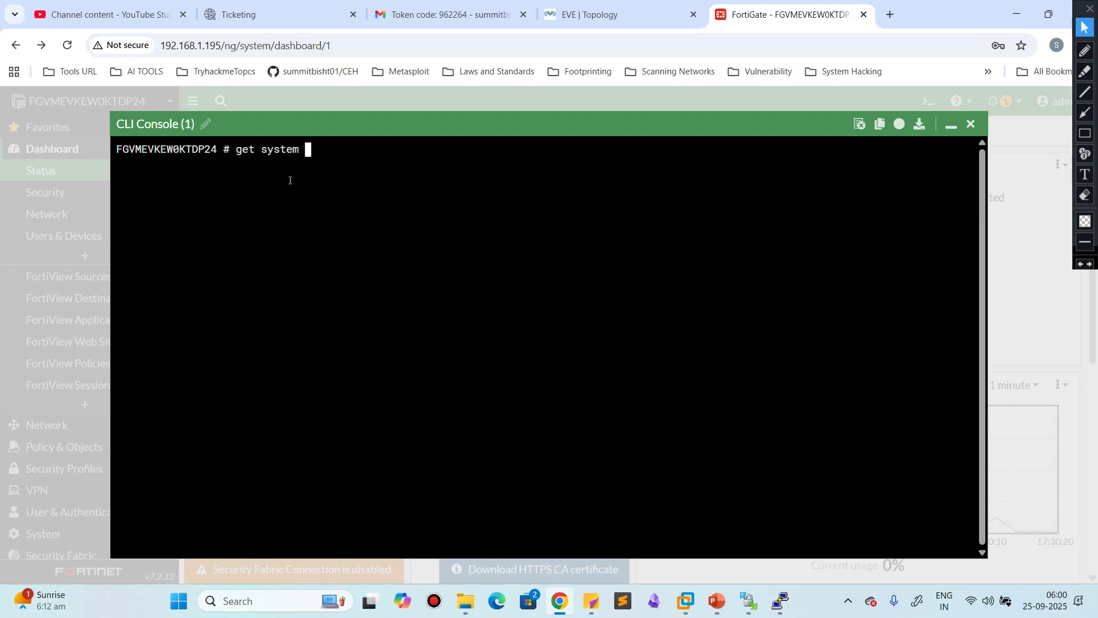
{"action": "type", "text": "statu"}
{"action": "key", "text": "BackSpace"}
{"action": "key", "text": "BackSpace"}
{"action": "key", "text": "BackSpace"}
{"action": "key", "text": "BackSpace"}
{"action": "key", "text": "BackSpace"}
{"action": "type", "text": "st"}
{"action": "key", "text": "Tab"}
{"action": "key", "text": "BackSpace"}
{"action": "key", "text": "BackSpace"}
{"action": "key", "text": "BackSpace"}
{"action": "key", "text": "BackSpace"}
{"action": "key", "text": "BackSpace"}
{"action": "key", "text": "BackSpace"}
{"action": "key", "text": "BackSpace"}
{"action": "key", "text": "BackSpace"}
{"action": "key", "text": "BackSpace"}
{"action": "key", "text": "BackSpace"}
{"action": "key", "text": "BackSpace"}
{"action": "key", "text": "BackSpace"}
{"action": "key", "text": "BackSpace"}
{"action": "key", "text": "BackSpace"}
{"action": "key", "text": "BackSpace"}
{"action": "key", "text": "BackSpace"}
{"action": "key", "text": "BackSpace"}
{"action": "key", "text": "BackSpace"}
Step: Run "get system interface", review the listed interfaces from port1 onward, and close the CLI console
{"action": "type", "text": "inter"}
{"action": "key", "text": "Tab"}
{"action": "key", "text": "Return"}
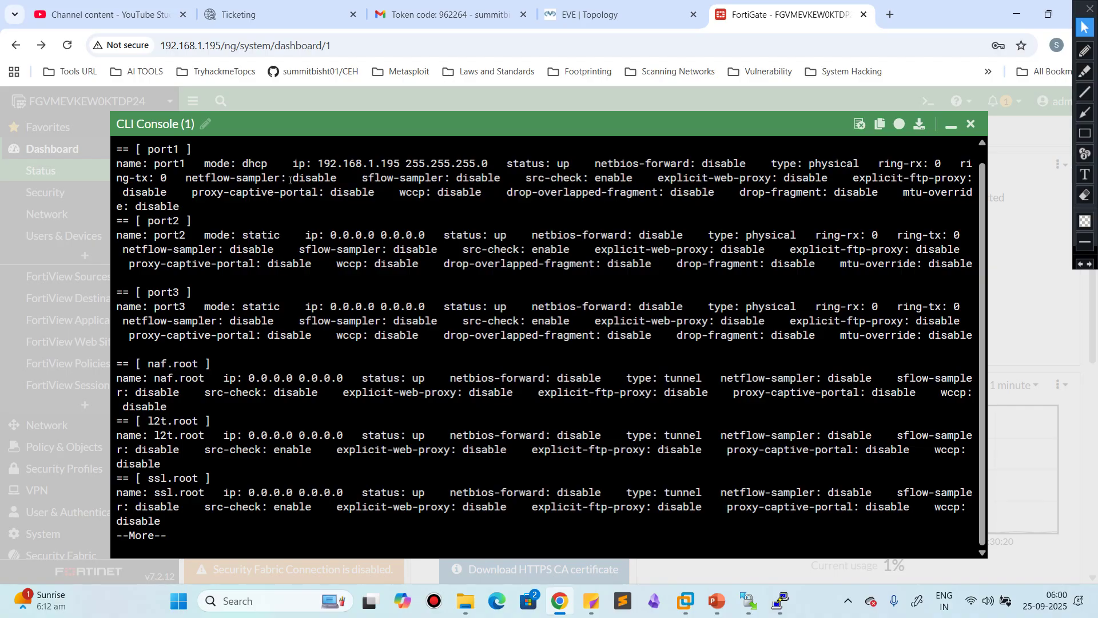
{"action": "scroll", "coordinate": [388, 203], "scroll_direction": "up", "scroll_amount": 1}
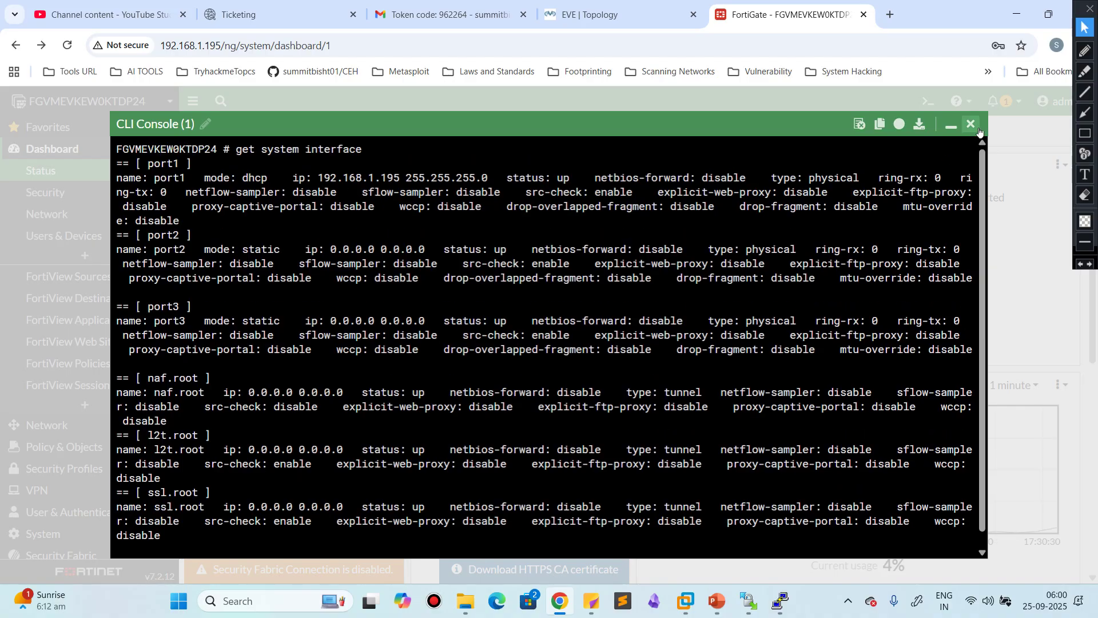
{"action": "left_click", "coordinate": [971, 124]}
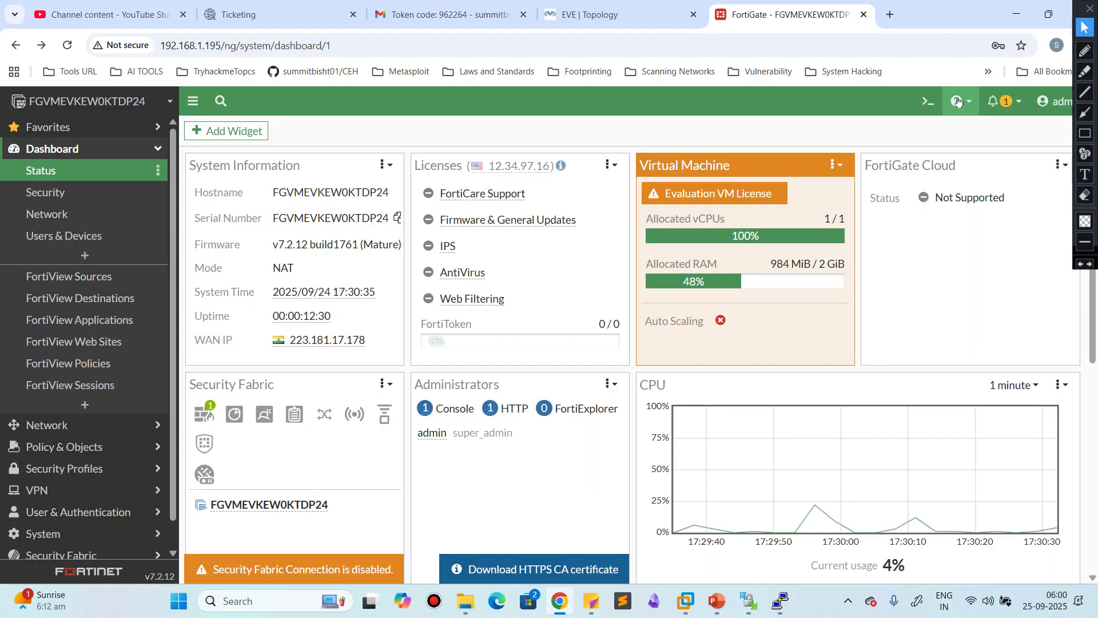
Step: Check the help menu and show the firewall's notifications
{"action": "left_click", "coordinate": [965, 110]}
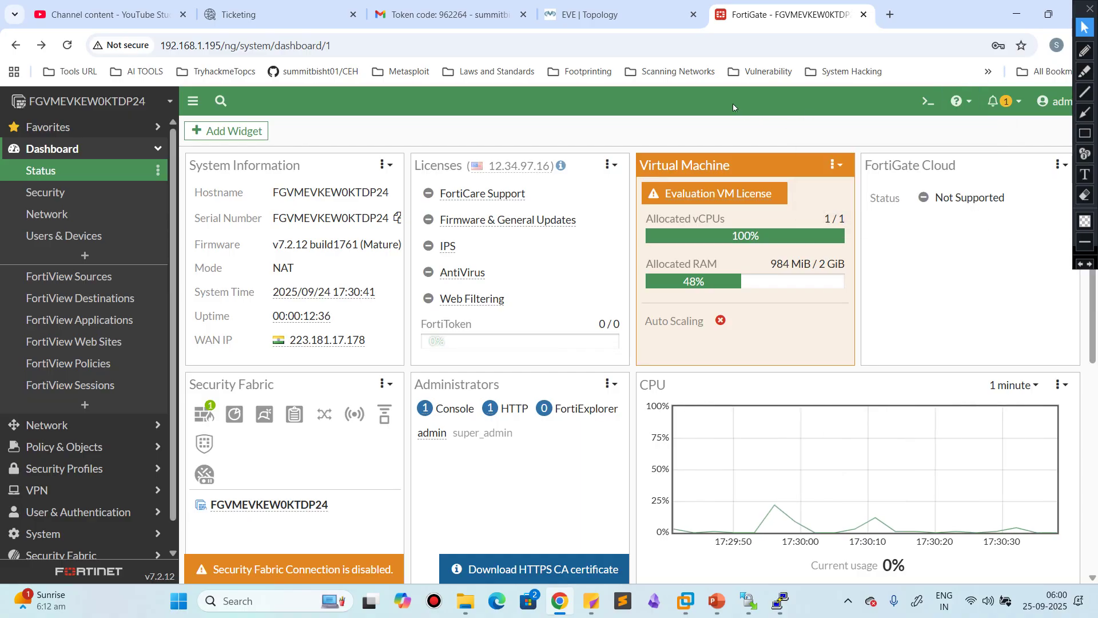
{"action": "left_click", "coordinate": [994, 103]}
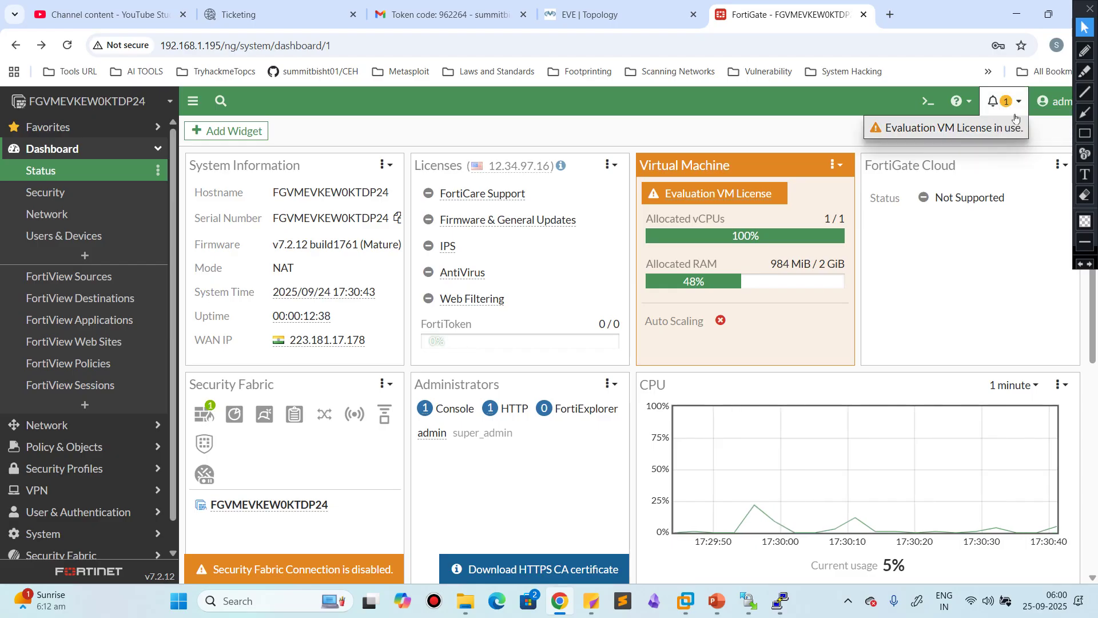
Step: Show the admin account options, view the Change Password form, and cancel it without entering anything
{"action": "left_click", "coordinate": [1056, 102]}
{"action": "left_click", "coordinate": [1055, 103]}
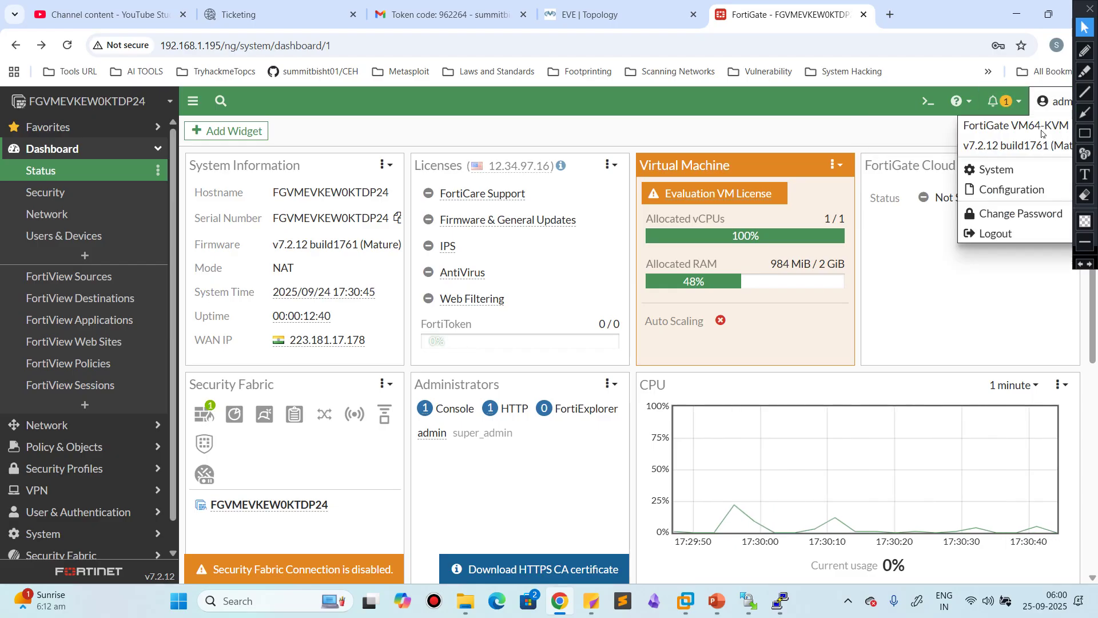
{"action": "mouse_move", "coordinate": [987, 166]}
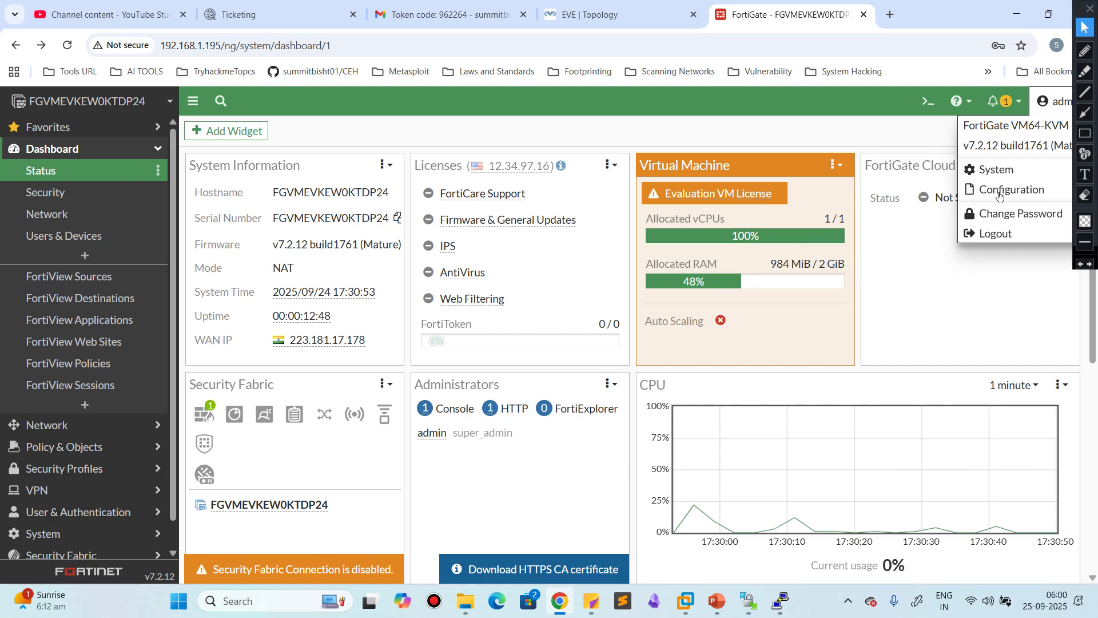
{"action": "mouse_move", "coordinate": [1006, 189]}
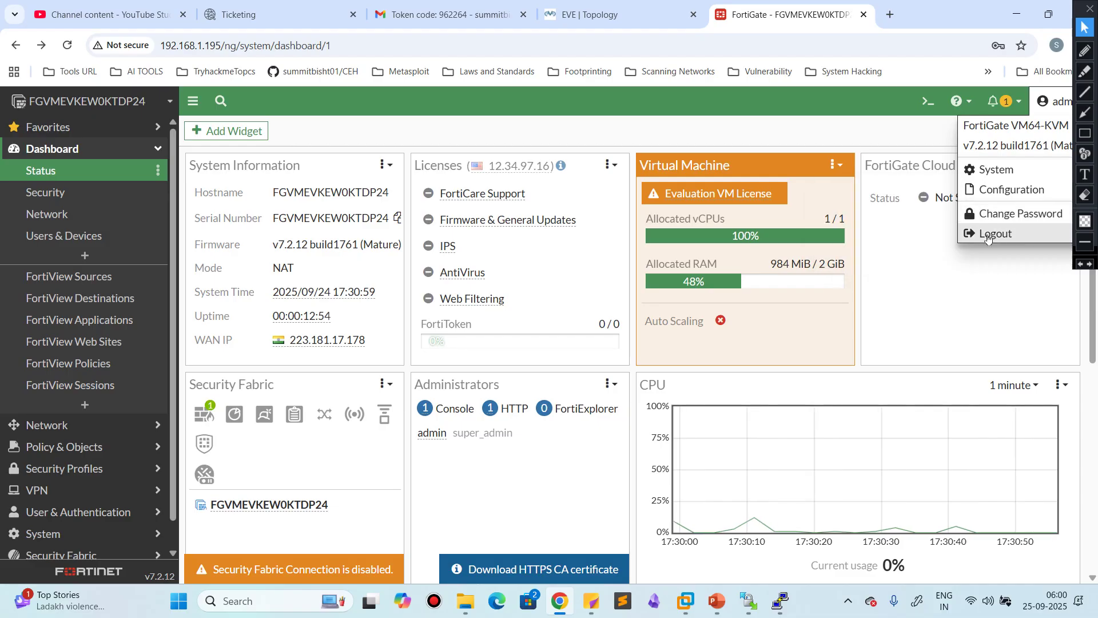
{"action": "left_click", "coordinate": [997, 214]}
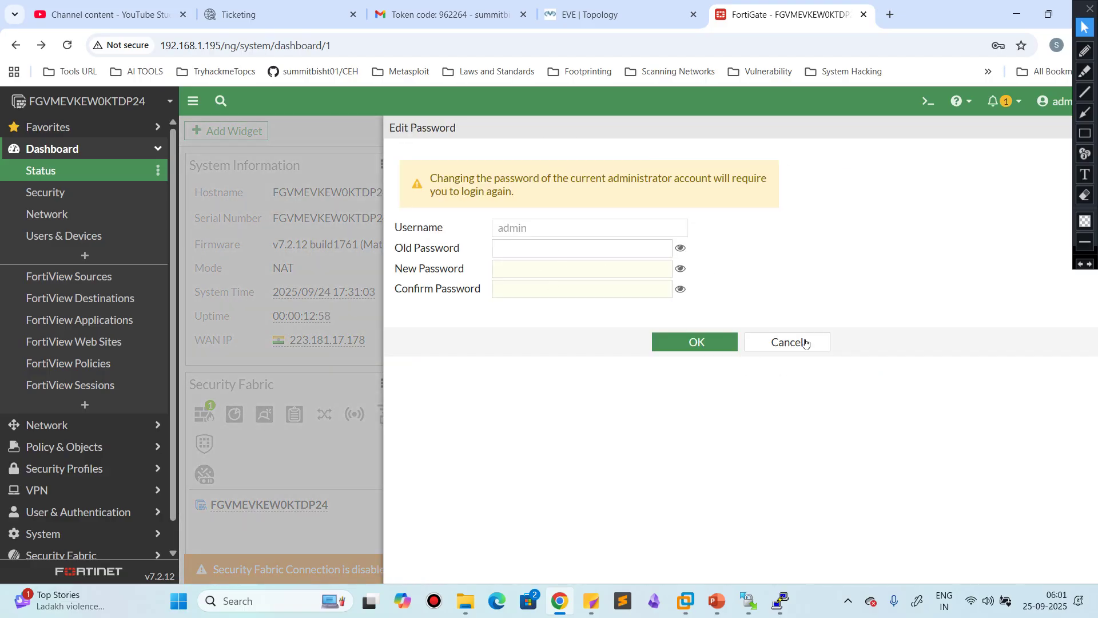
{"action": "left_click", "coordinate": [806, 342]}
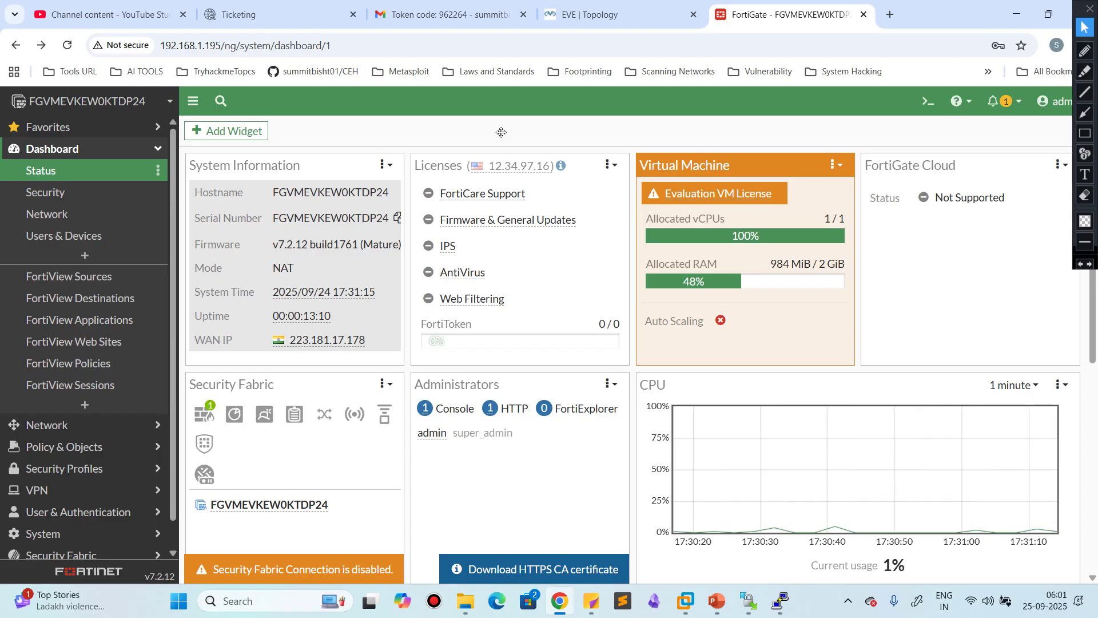
Step: Search the web for "what is my ip", check the public IPv4 address on whatismyipaddress.com, and return to the FortiGate dashboard
{"action": "left_click", "coordinate": [894, 8]}
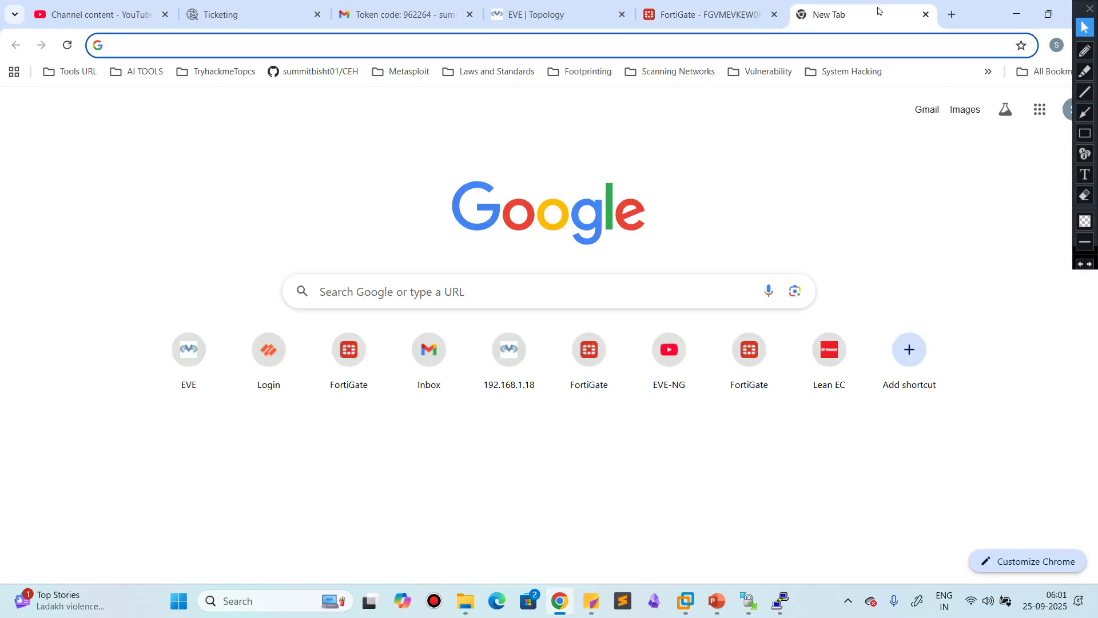
{"action": "type", "text": "what is my ip"}
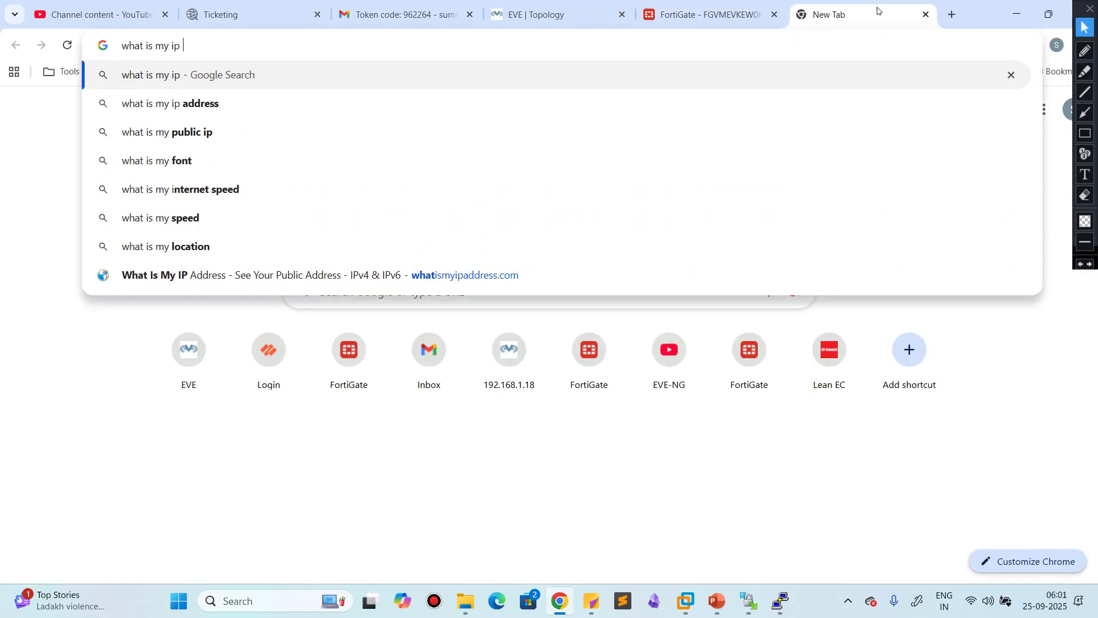
{"action": "key", "text": "Return"}
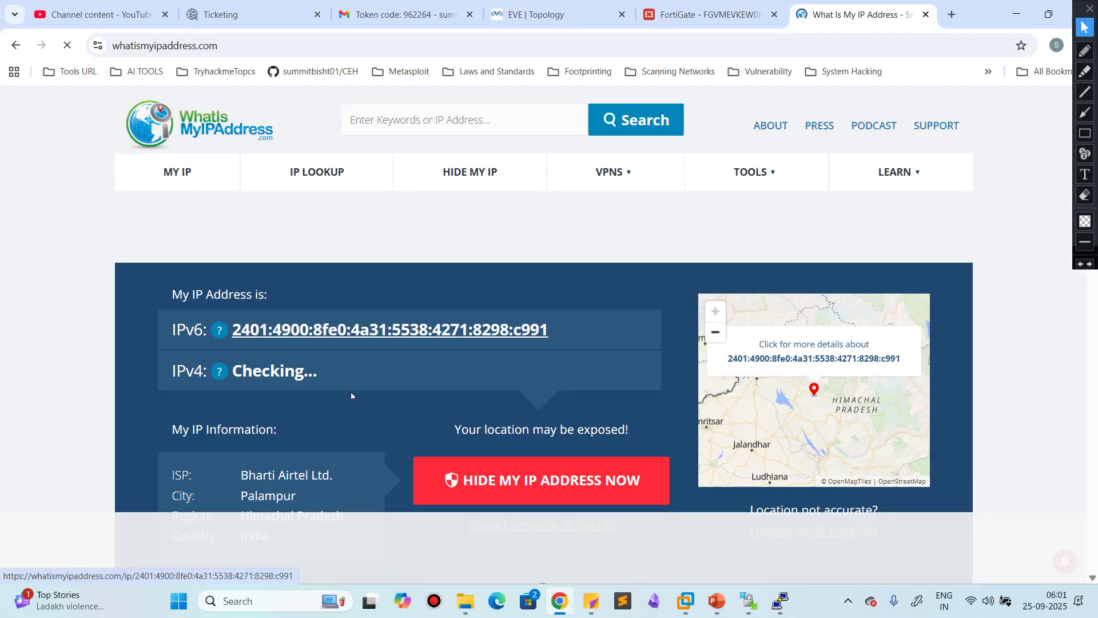
{"action": "scroll", "coordinate": [349, 394], "scroll_direction": "down", "scroll_amount": 3}
{"action": "scroll", "coordinate": [320, 366], "scroll_direction": "up", "scroll_amount": 1}
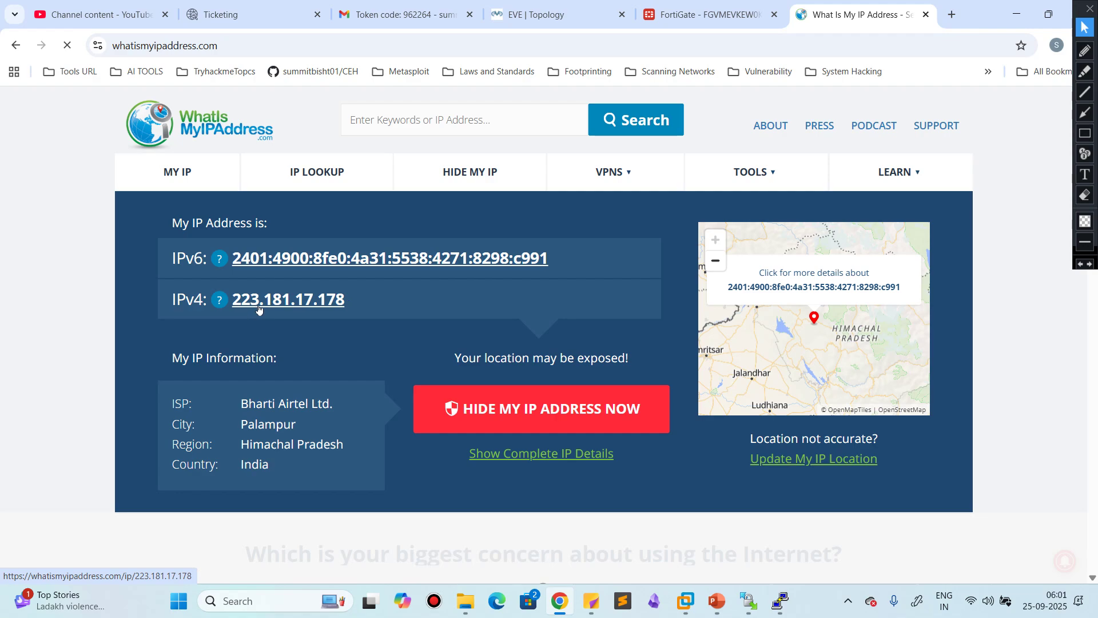
{"action": "left_click", "coordinate": [690, 3]}
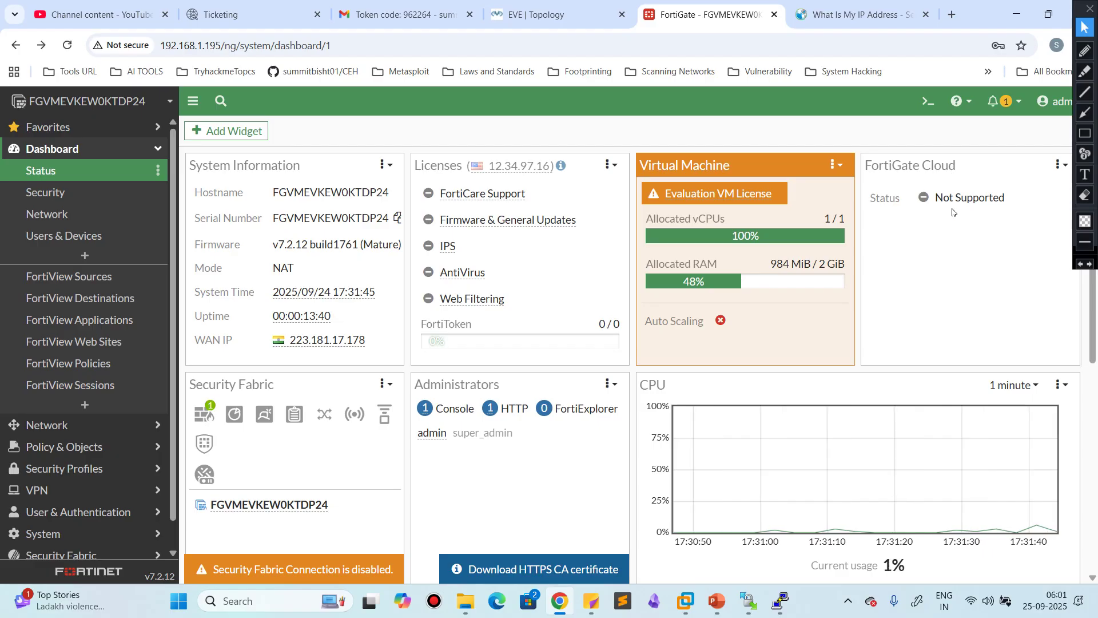
{"action": "scroll", "coordinate": [629, 332], "scroll_direction": "down", "scroll_amount": 1}
{"action": "scroll", "coordinate": [858, 292], "scroll_direction": "up", "scroll_amount": 1}
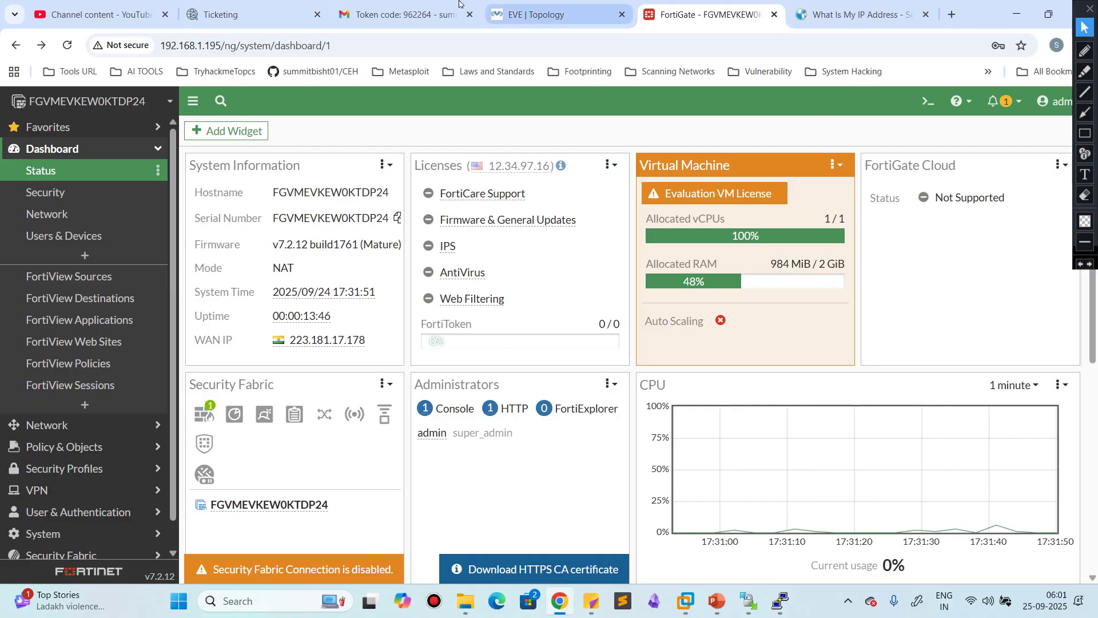
Step: Switch to the FortiCloud support portal, open Asset Management, and review the dashboard's product overview and subscription cards
{"action": "left_click", "coordinate": [246, 14]}
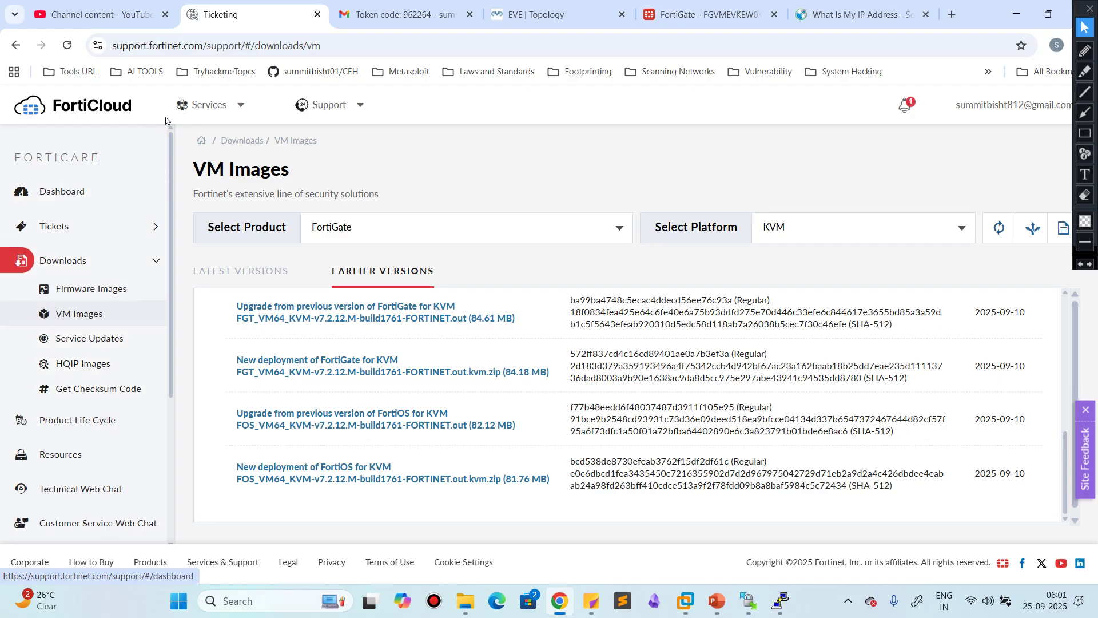
{"action": "mouse_move", "coordinate": [217, 105]}
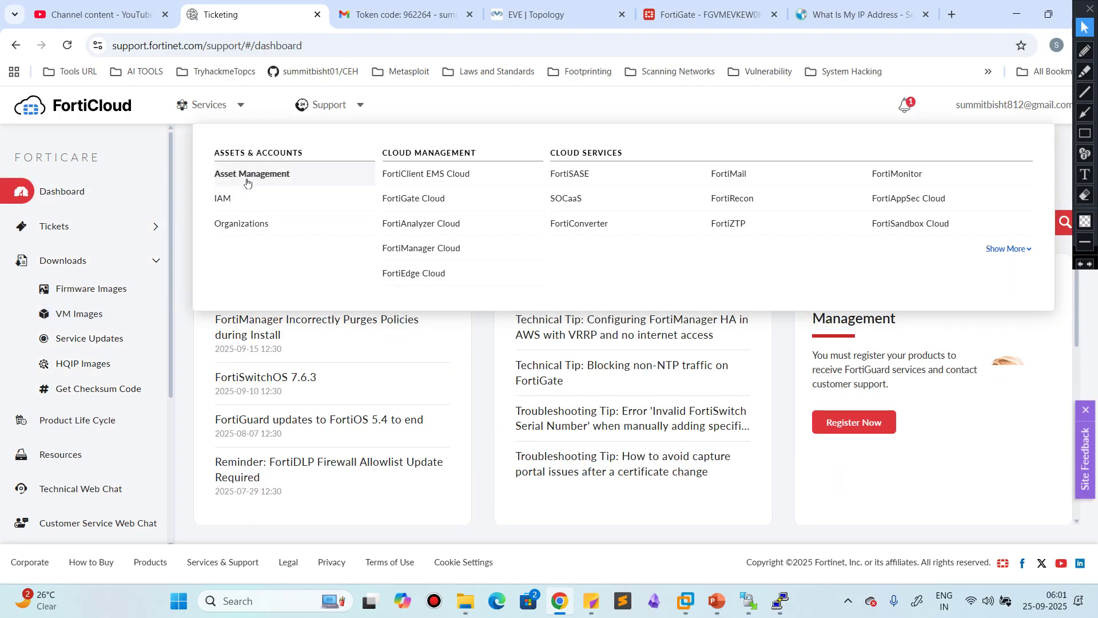
{"action": "left_click", "coordinate": [247, 183]}
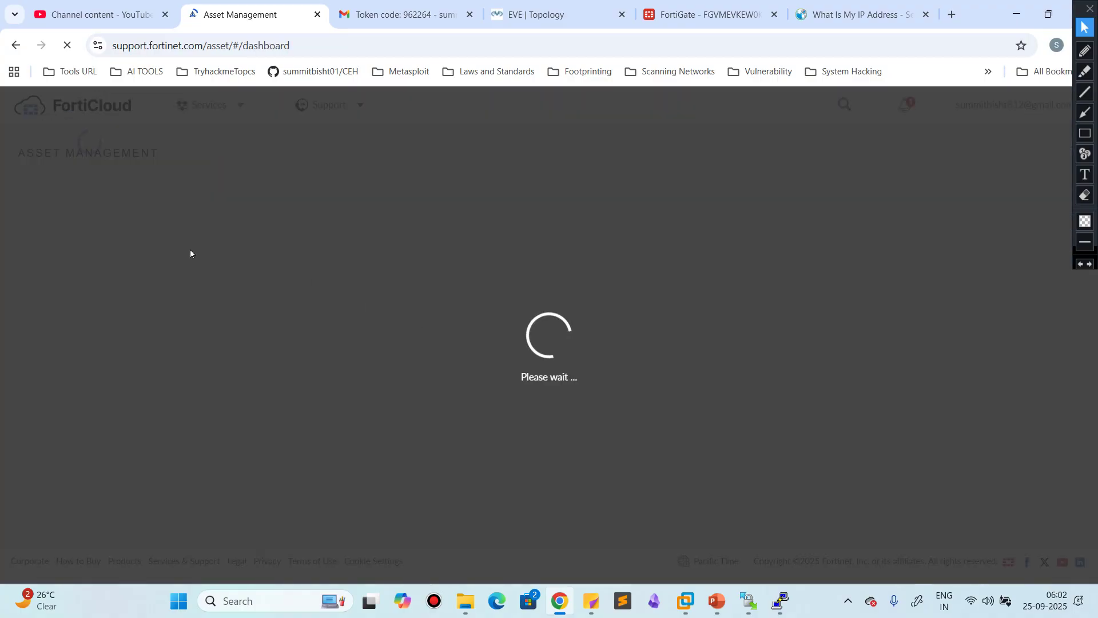
{"action": "scroll", "coordinate": [485, 348], "scroll_direction": "down", "scroll_amount": 3}
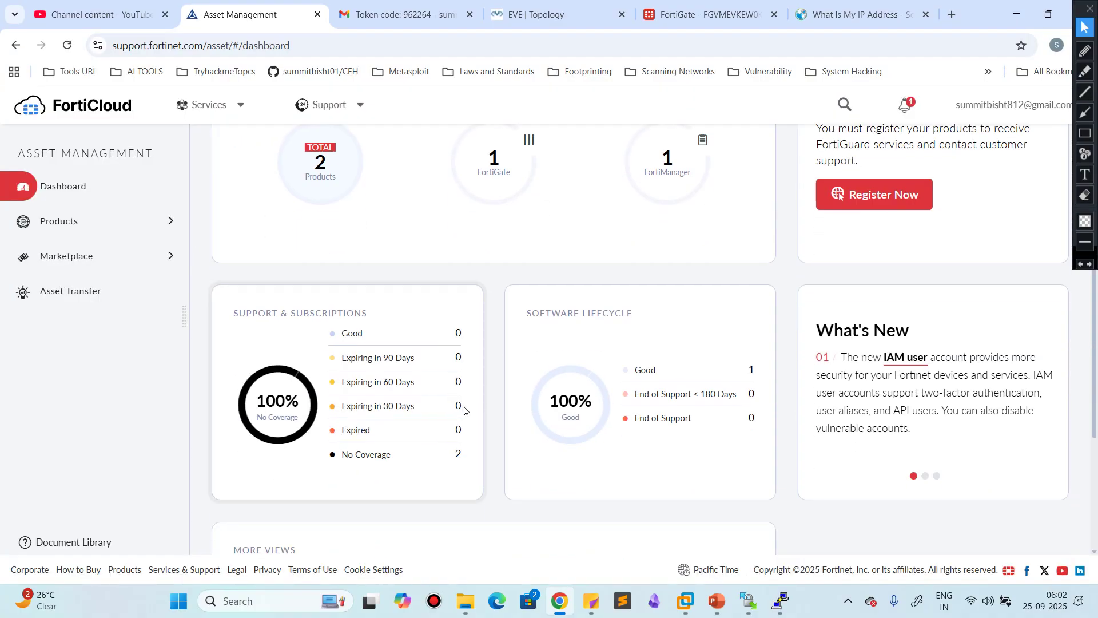
{"action": "scroll", "coordinate": [402, 324], "scroll_direction": "up", "scroll_amount": 1}
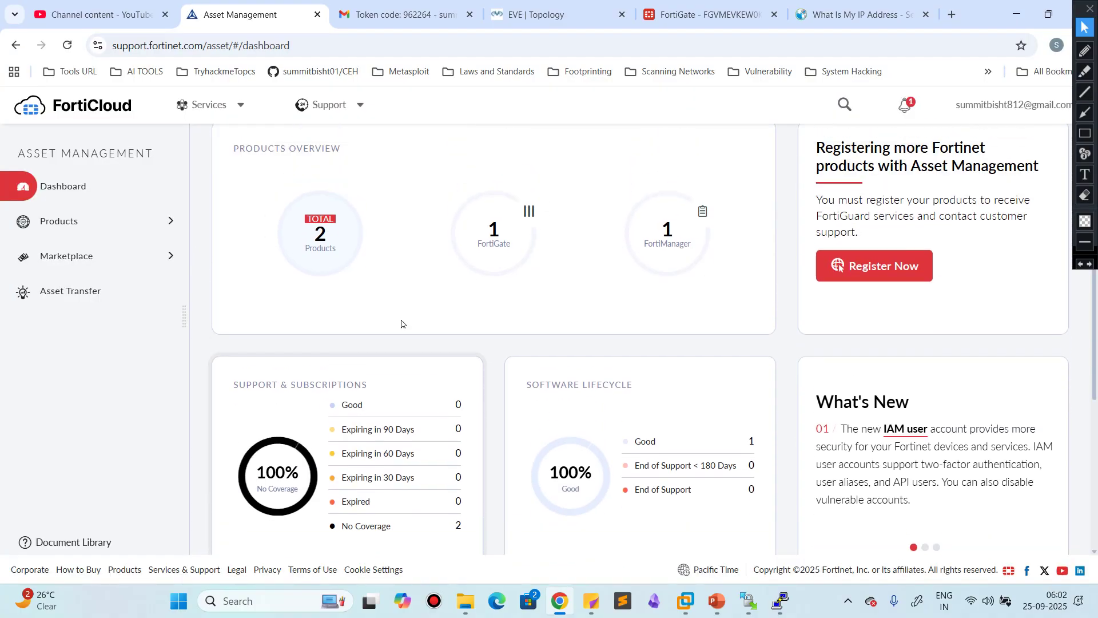
Step: List the registered FortiGate products from the overview and expand the FortiGate group, reloading the Product List once
{"action": "left_click", "coordinate": [520, 243]}
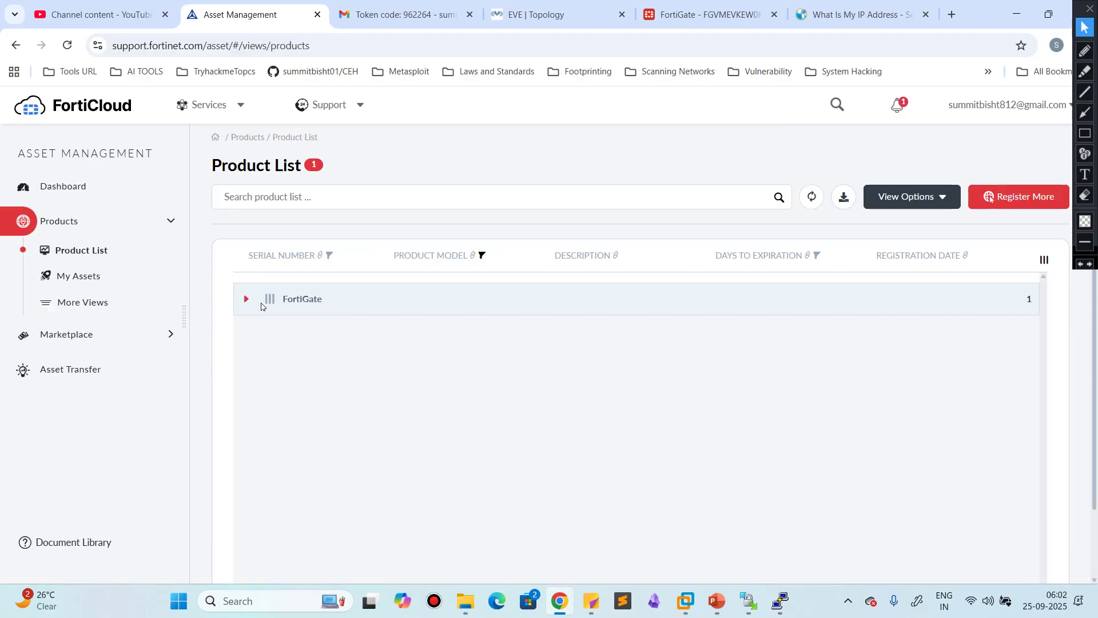
{"action": "left_click", "coordinate": [246, 300]}
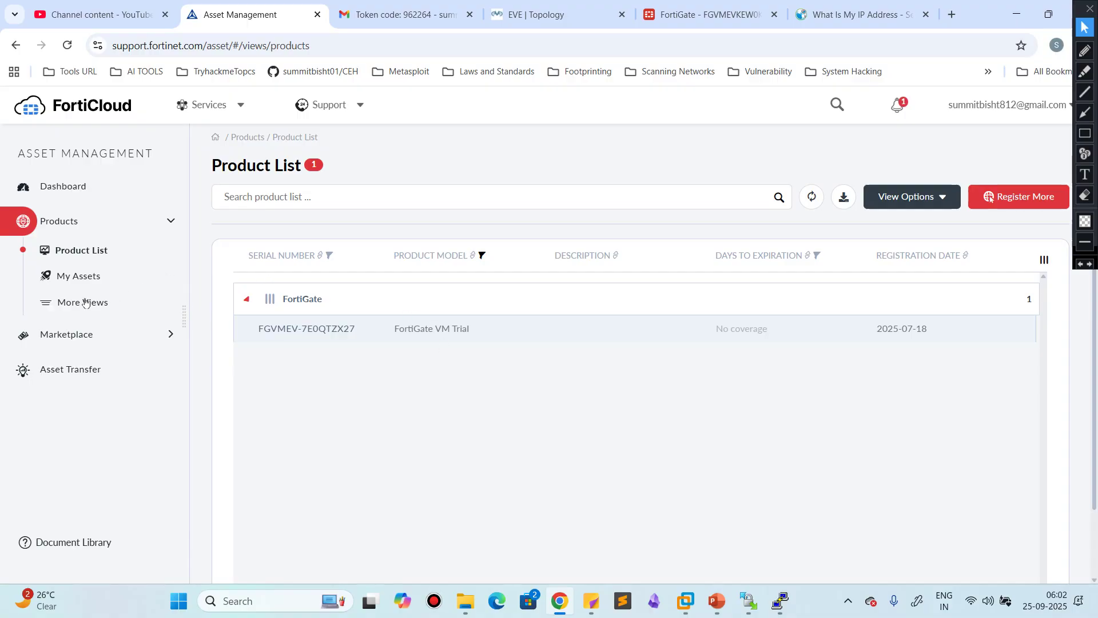
{"action": "left_click", "coordinate": [65, 227]}
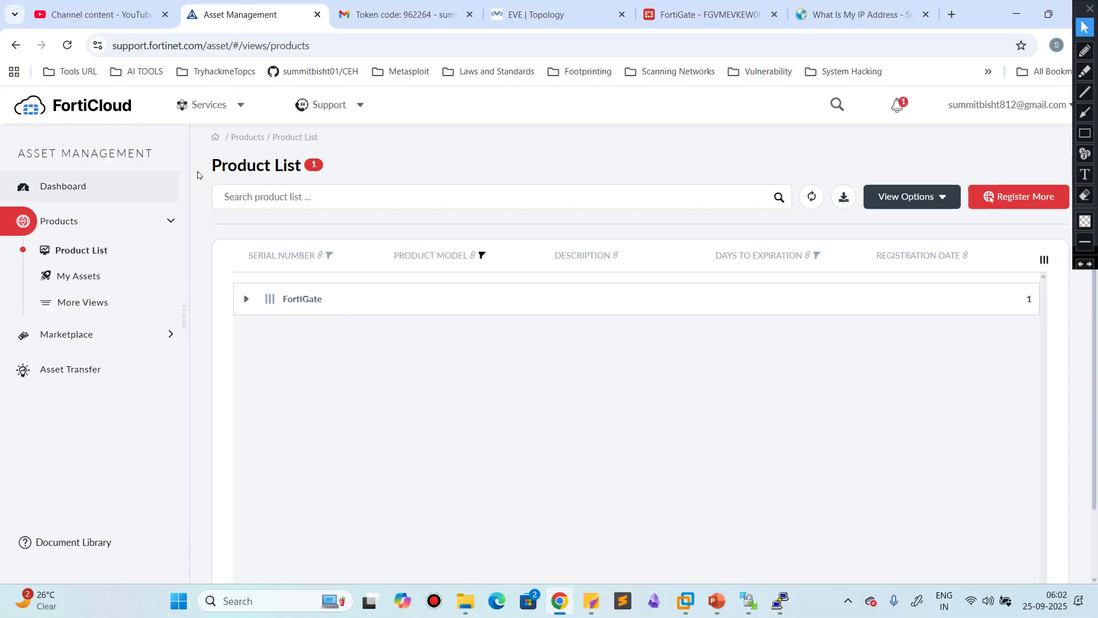
{"action": "left_click", "coordinate": [83, 249]}
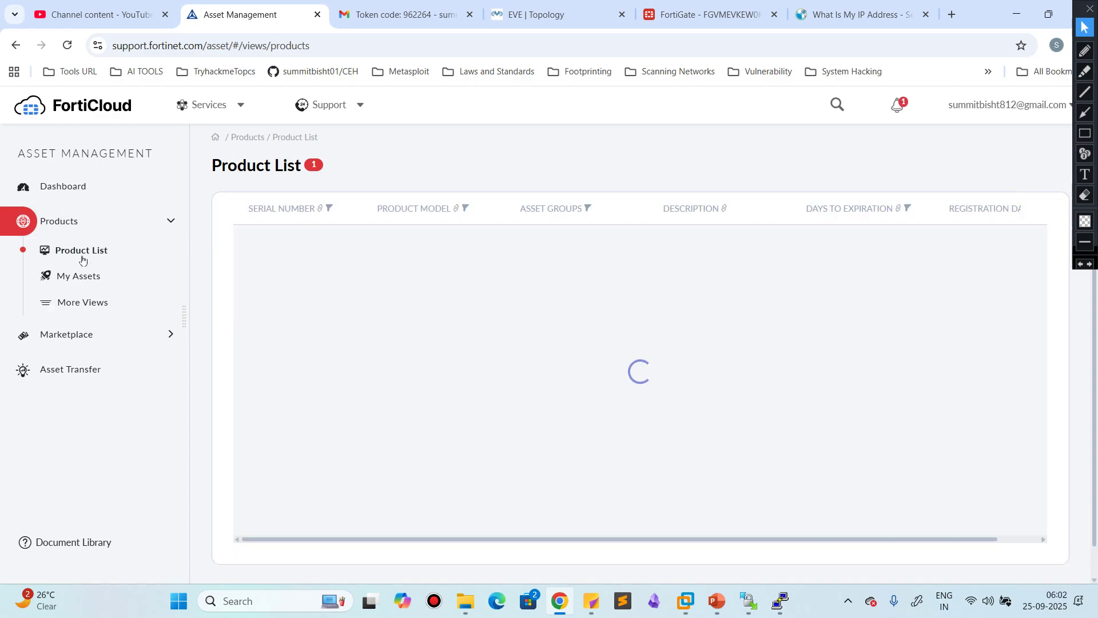
{"action": "left_click", "coordinate": [246, 298]}
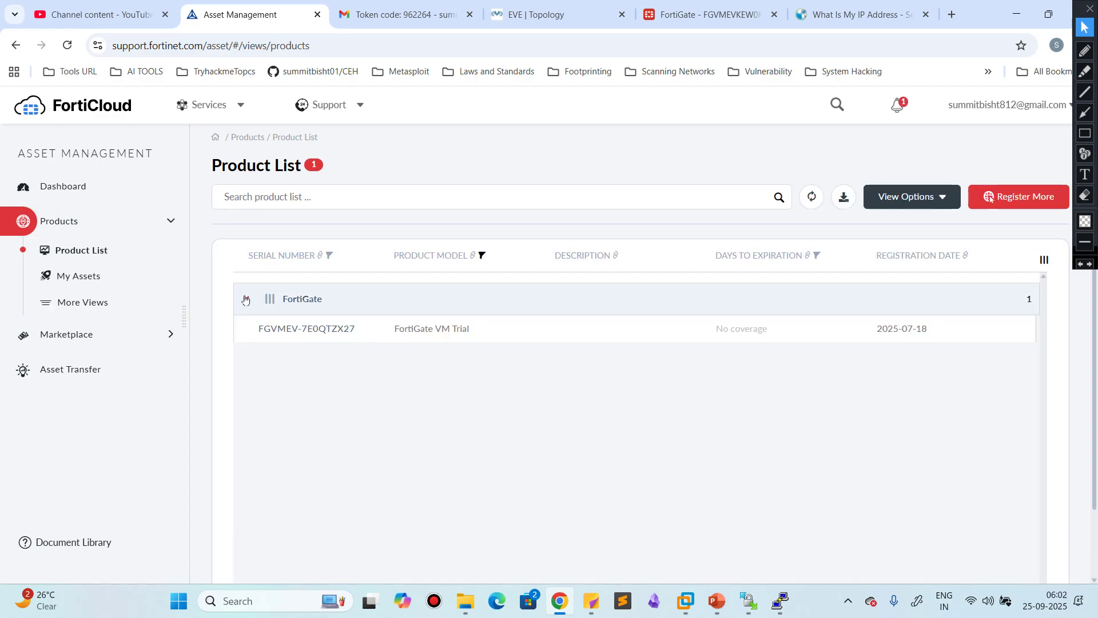
Step: Open the details of the registered FortiGate VM Trial and review its product information, entitlement, registration and license sections
{"action": "left_click", "coordinate": [312, 330]}
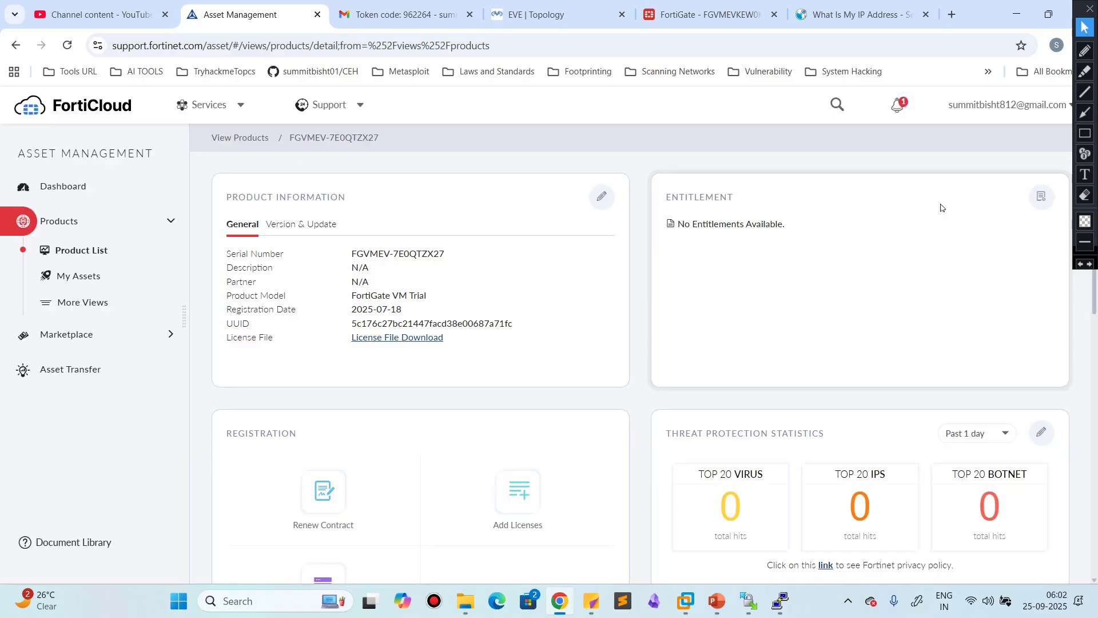
{"action": "scroll", "coordinate": [548, 345], "scroll_direction": "down", "scroll_amount": 5}
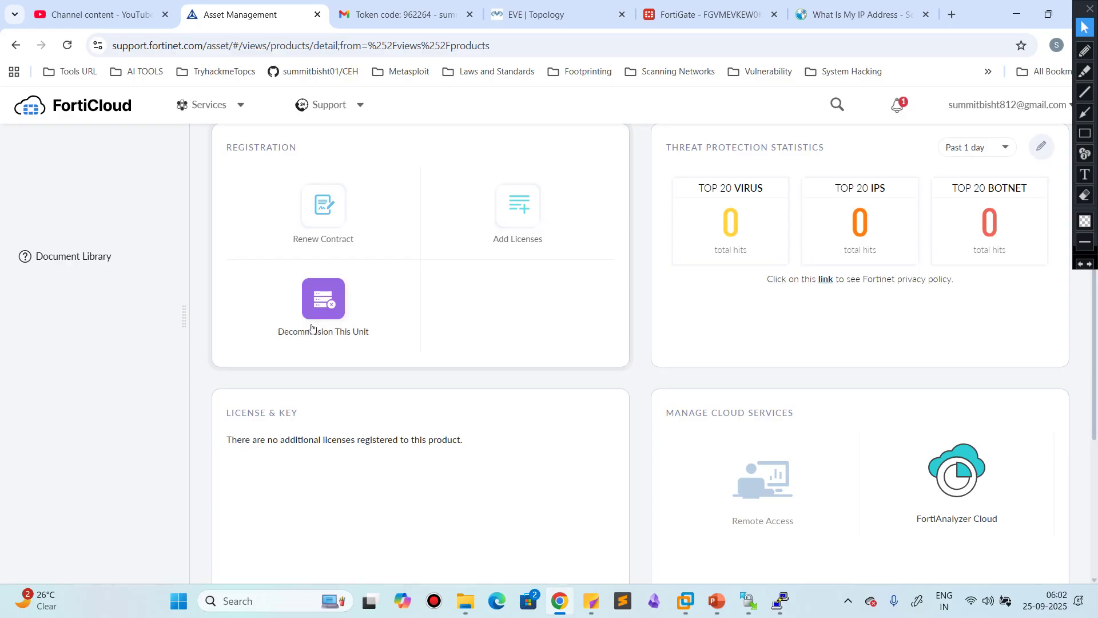
{"action": "scroll", "coordinate": [534, 348], "scroll_direction": "up", "scroll_amount": 4}
{"action": "scroll", "coordinate": [601, 338], "scroll_direction": "up", "scroll_amount": 2}
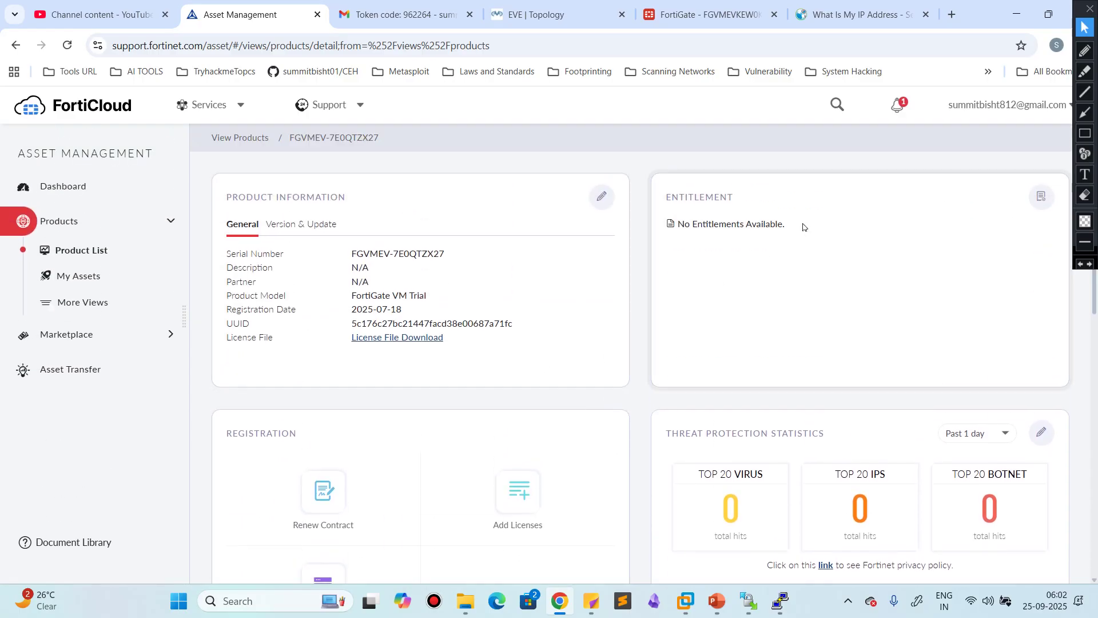
Step: Return to the Asset Management dashboard, review Support & Subscriptions, and list all registered products
{"action": "left_click", "coordinate": [264, 144]}
{"action": "left_click", "coordinate": [60, 186]}
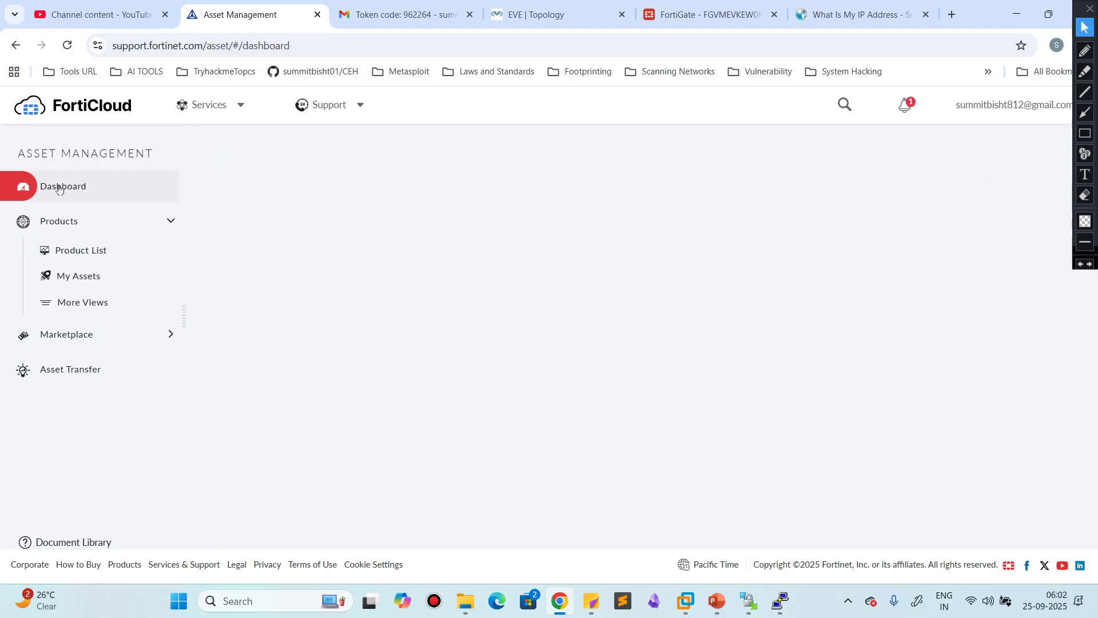
{"action": "scroll", "coordinate": [555, 360], "scroll_direction": "down", "scroll_amount": 3}
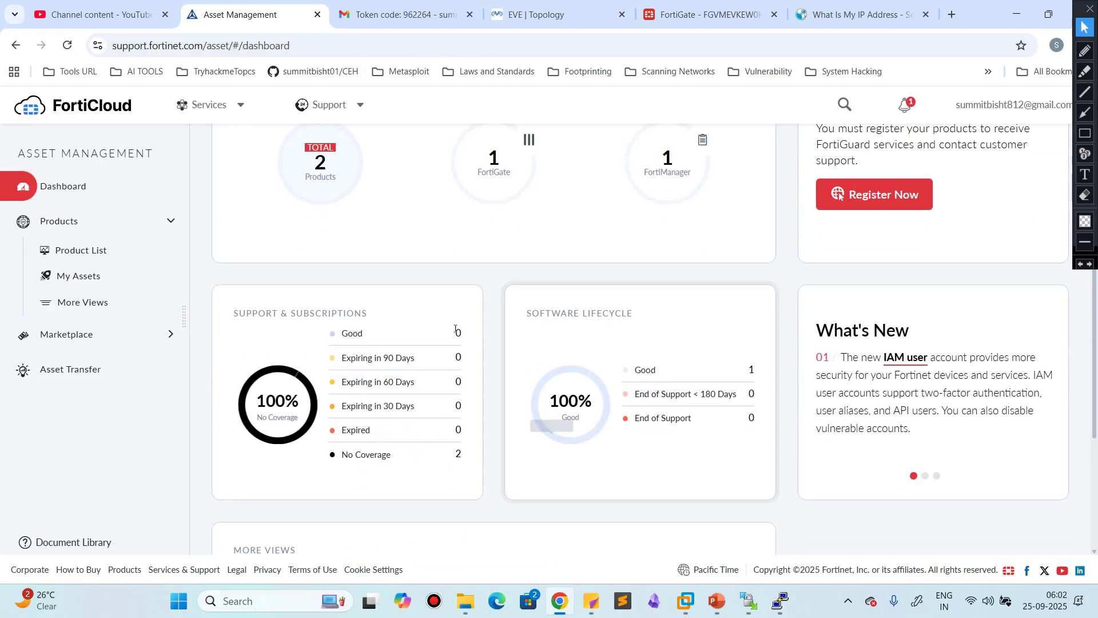
{"action": "scroll", "coordinate": [397, 355], "scroll_direction": "up", "scroll_amount": 2}
{"action": "left_click", "coordinate": [303, 270]}
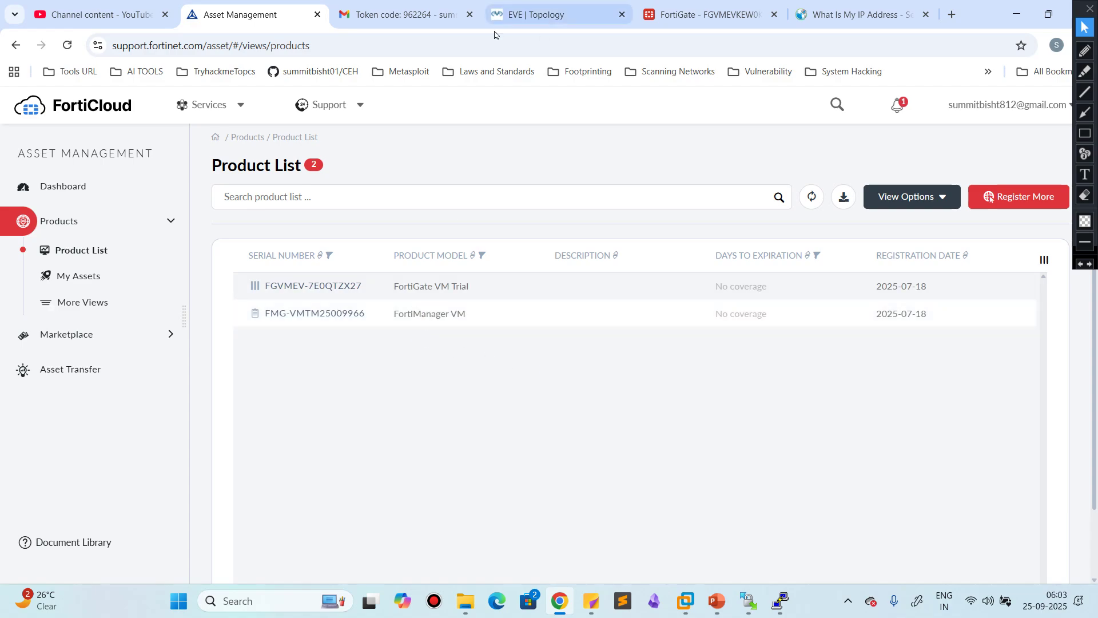
Step: Return to the FortiGate dashboard and review the Security Fabric, Administrators, CPU, Memory and Sessions widgets
{"action": "left_click", "coordinate": [430, 7]}
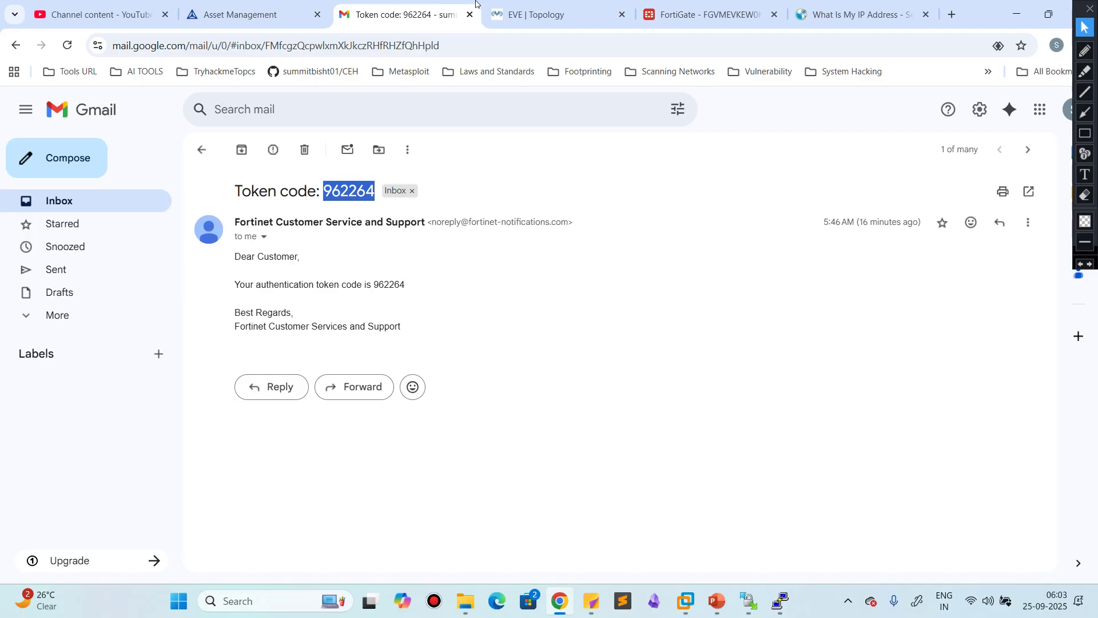
{"action": "left_click", "coordinate": [531, 6]}
{"action": "left_click", "coordinate": [711, 5]}
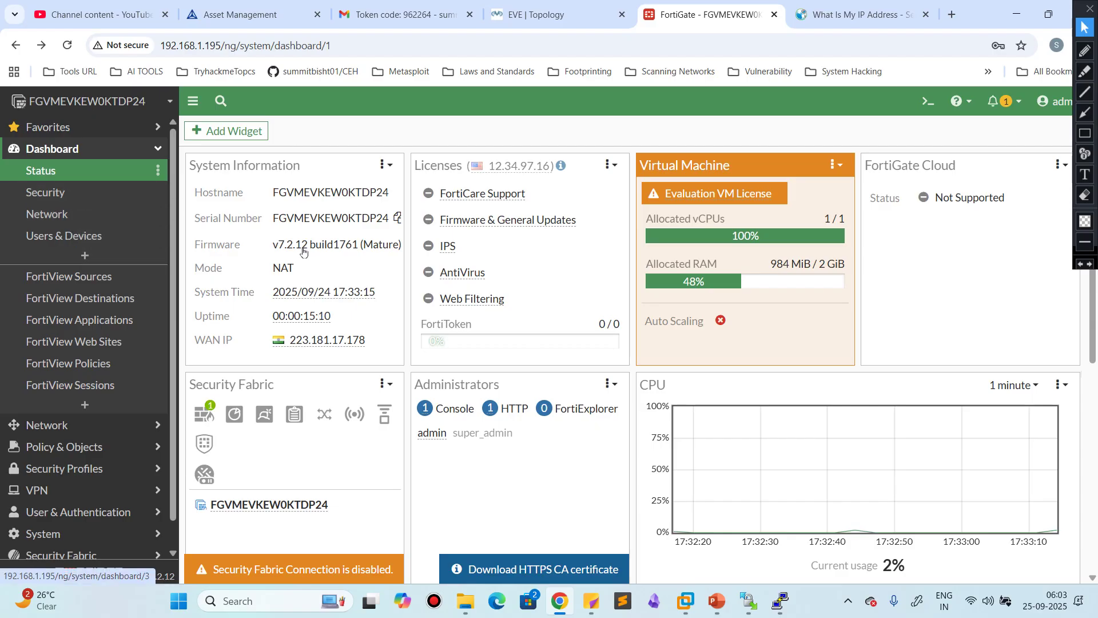
{"action": "scroll", "coordinate": [253, 386], "scroll_direction": "down", "scroll_amount": 1}
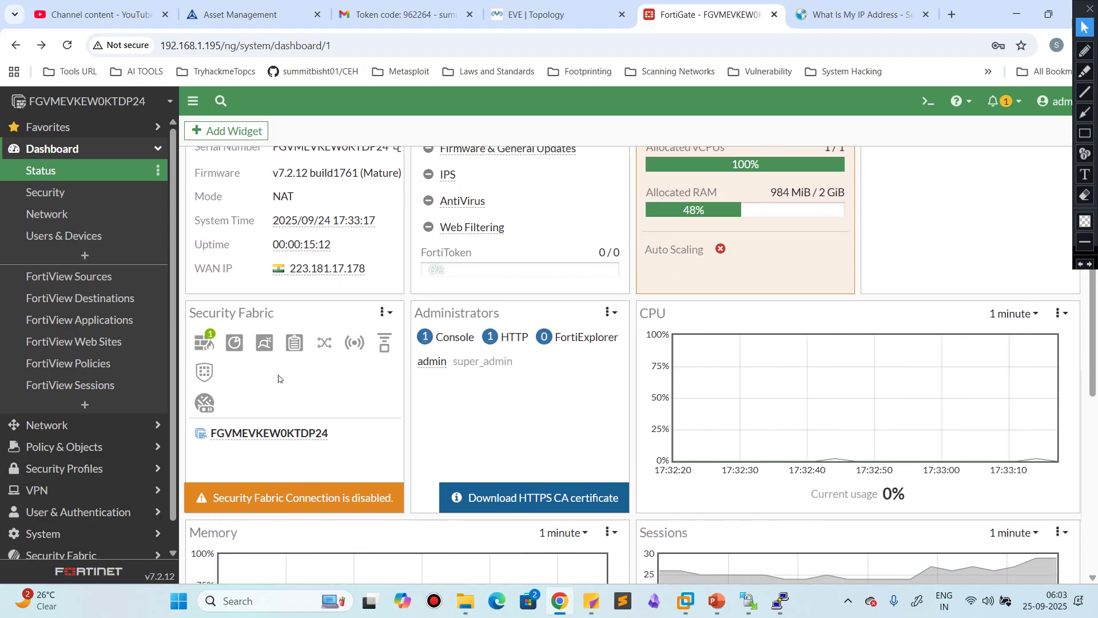
{"action": "mouse_move", "coordinate": [237, 343]}
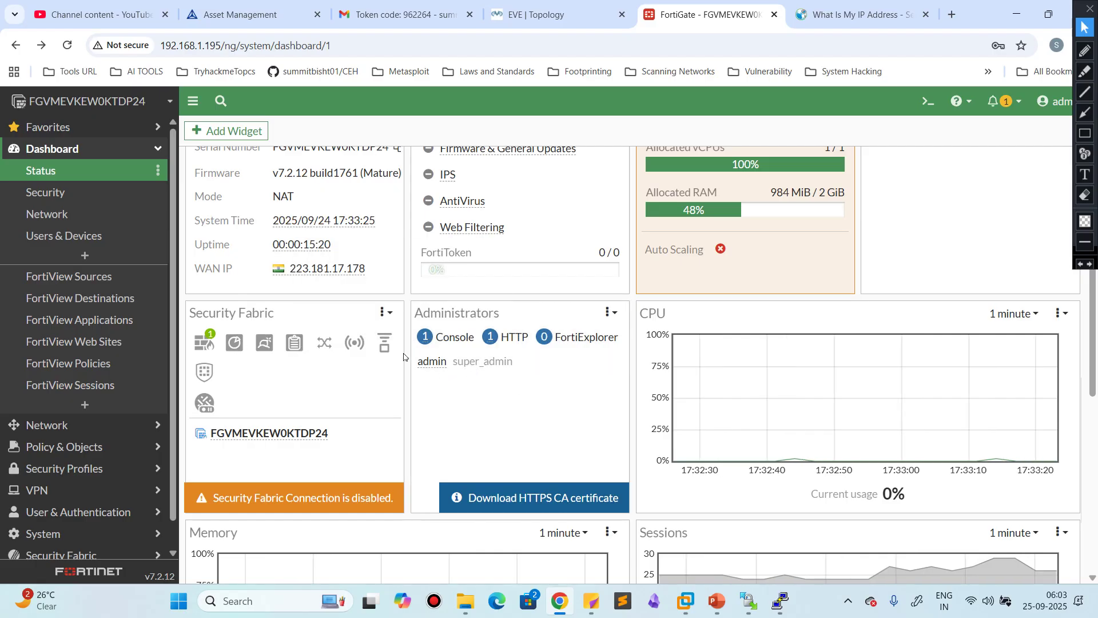
{"action": "scroll", "coordinate": [823, 399], "scroll_direction": "down", "scroll_amount": 1}
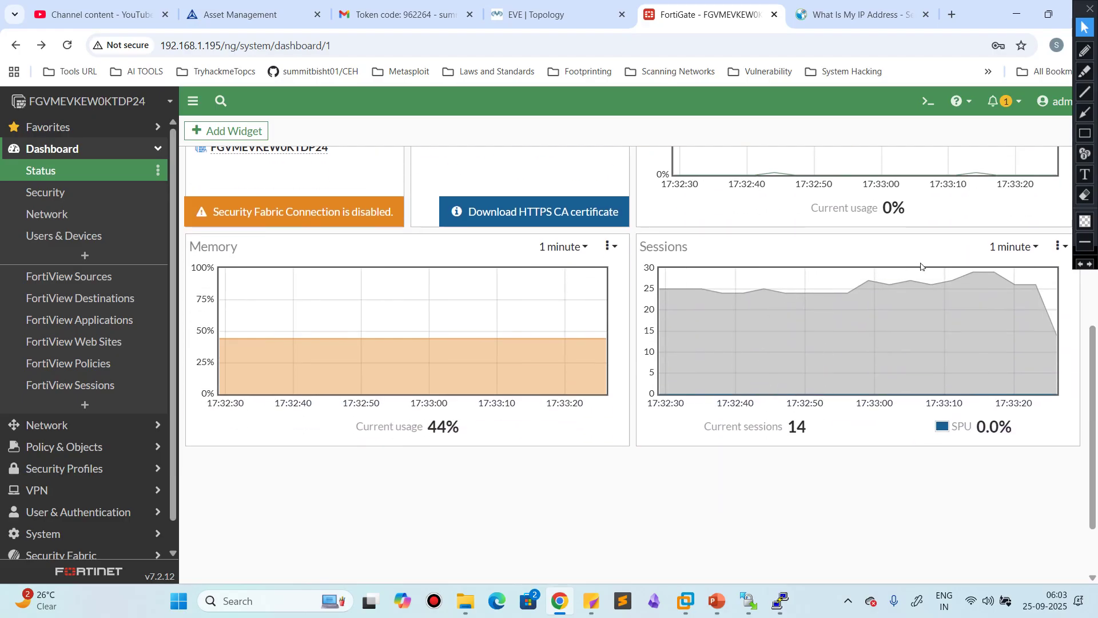
{"action": "scroll", "coordinate": [324, 386], "scroll_direction": "up", "scroll_amount": 6}
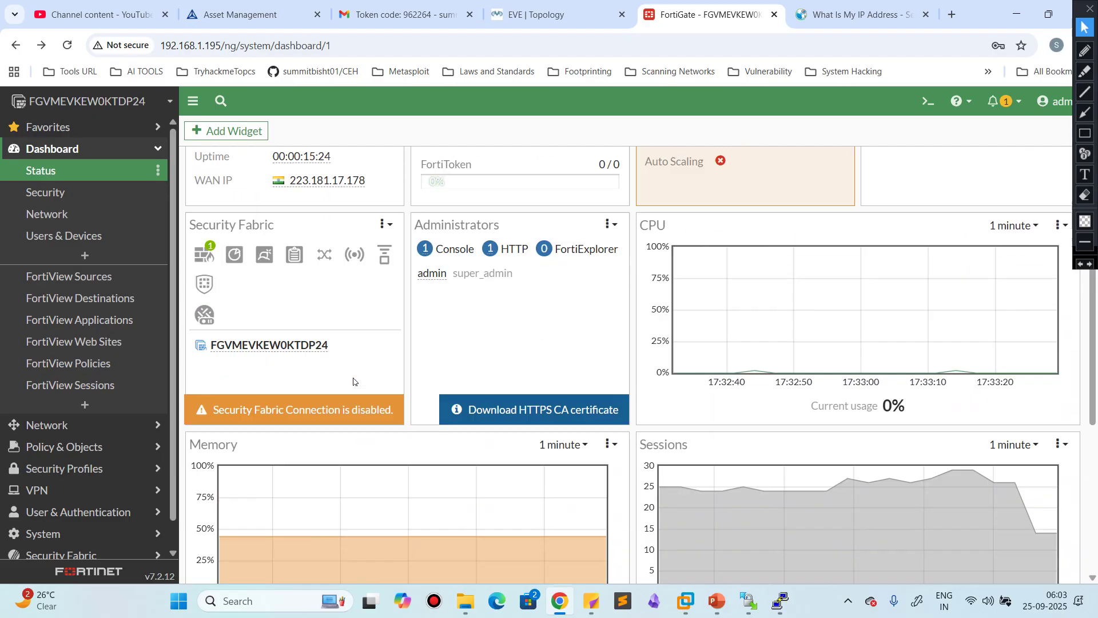
Step: Browse the catalogue of available dashboard widgets down to the WiFi section and close it without adding any
{"action": "left_click", "coordinate": [227, 131]}
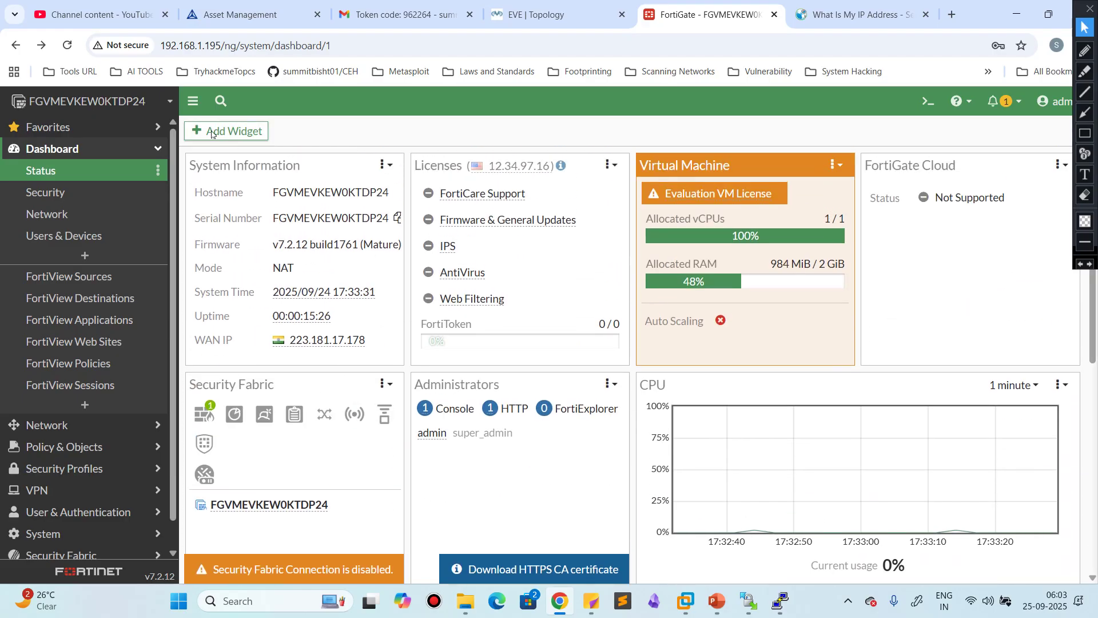
{"action": "scroll", "coordinate": [569, 372], "scroll_direction": "down", "scroll_amount": 15}
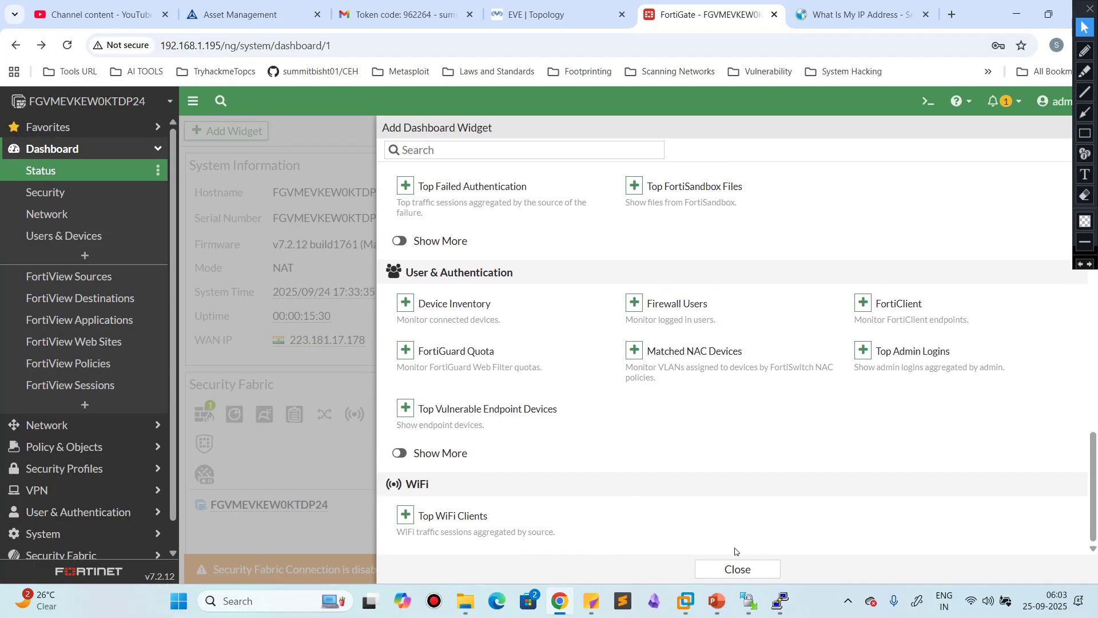
{"action": "left_click", "coordinate": [738, 568]}
Step: Open the Security dashboard and review its threat, detected vulnerability, host scan and vulnerable endpoint widgets
{"action": "left_click", "coordinate": [45, 214]}
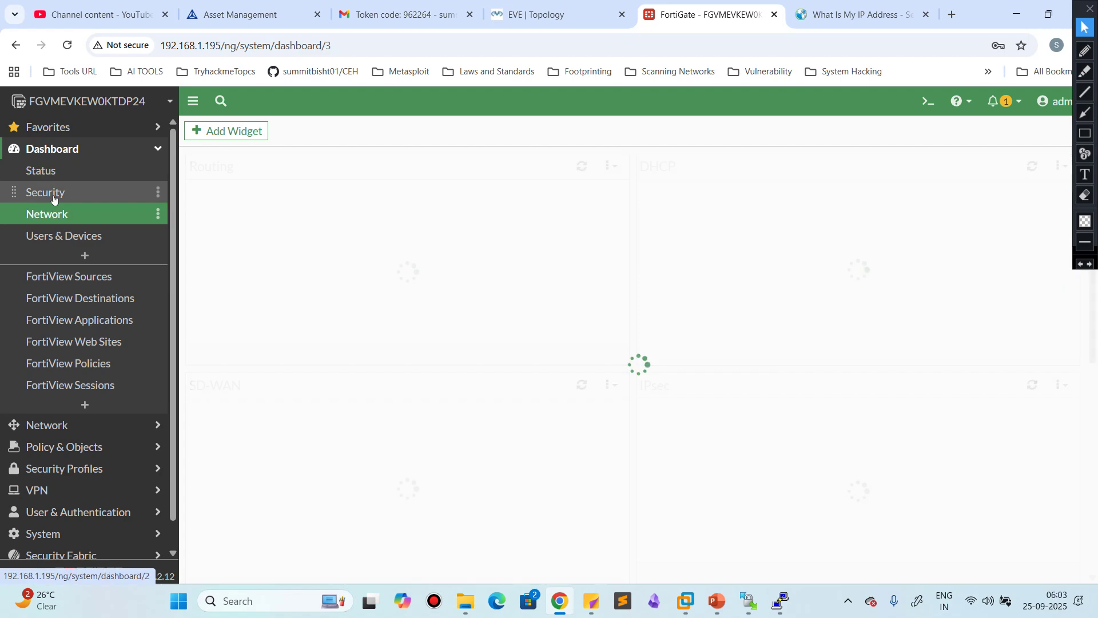
{"action": "left_click", "coordinate": [53, 198]}
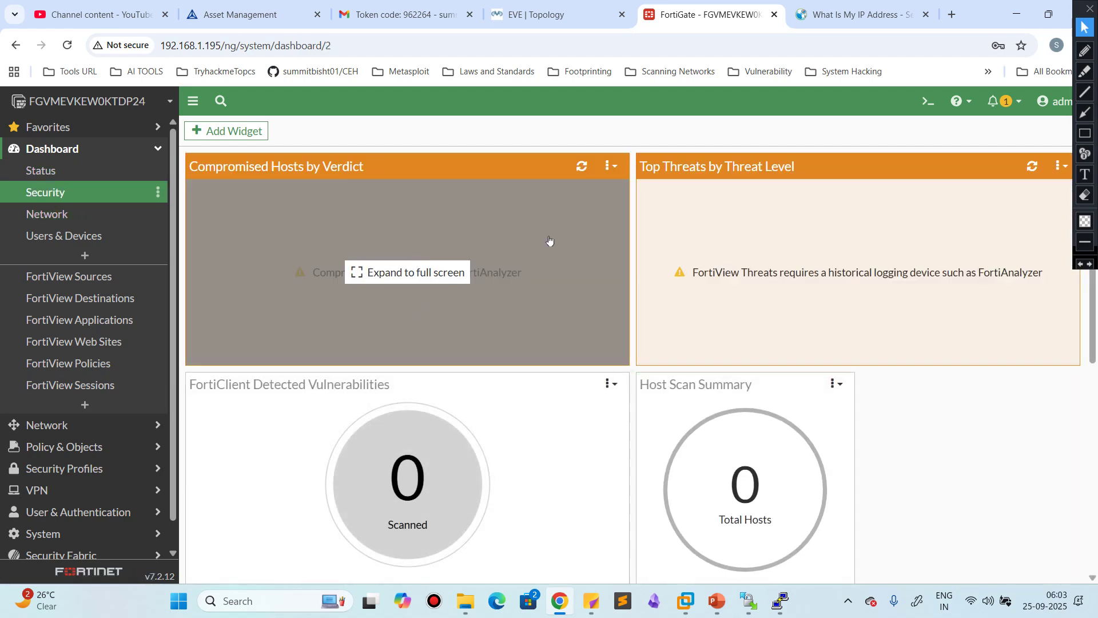
{"action": "scroll", "coordinate": [486, 434], "scroll_direction": "down", "scroll_amount": 5}
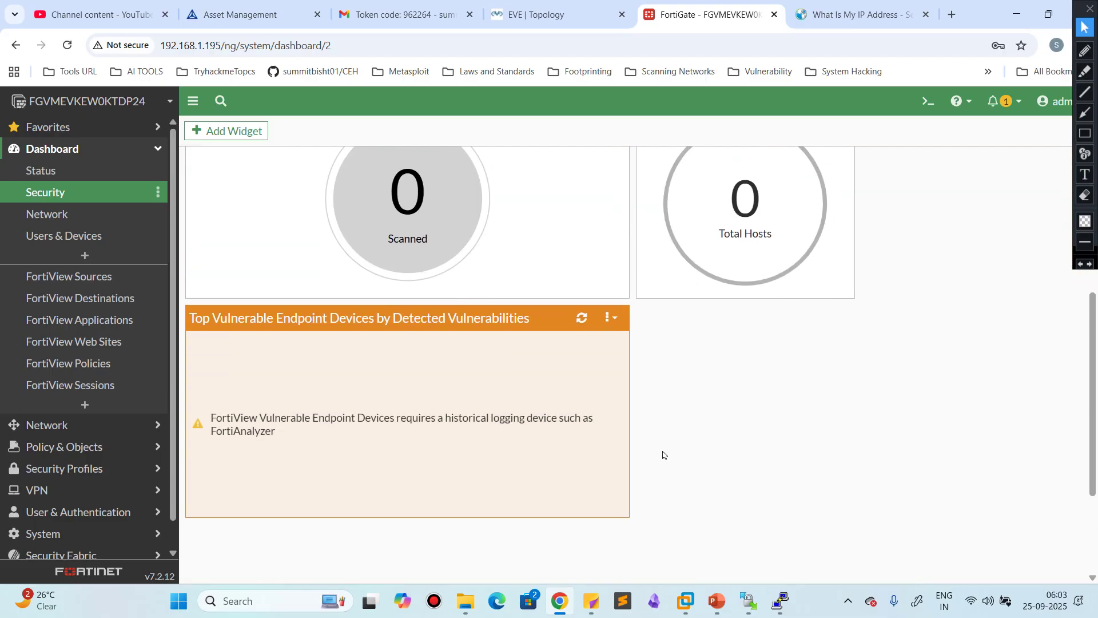
{"action": "scroll", "coordinate": [486, 444], "scroll_direction": "up", "scroll_amount": 3}
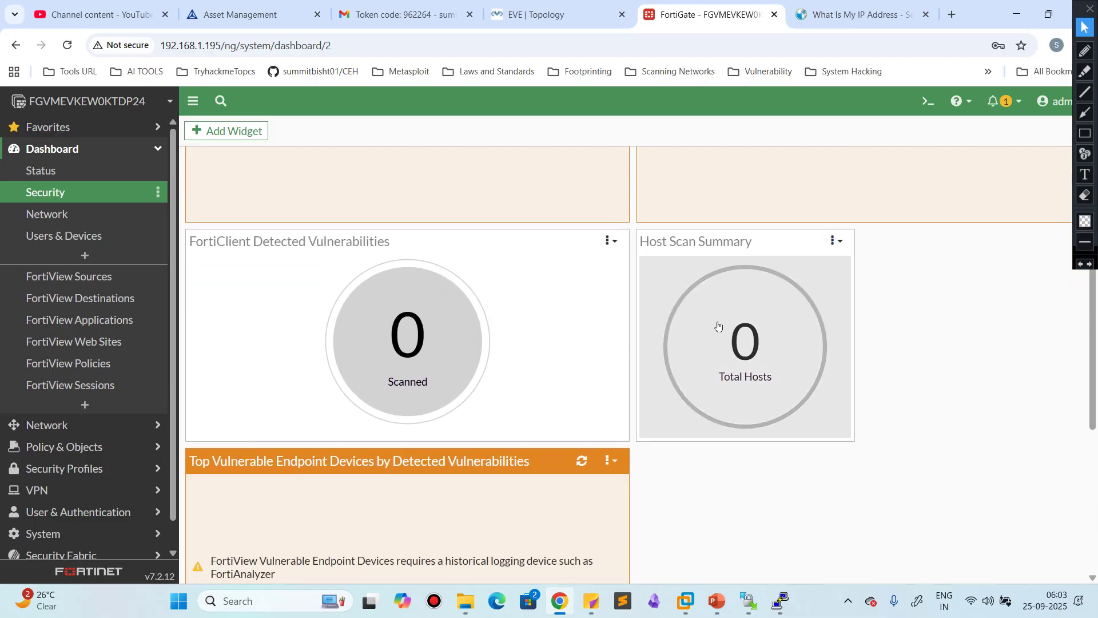
{"action": "mouse_move", "coordinate": [394, 368]}
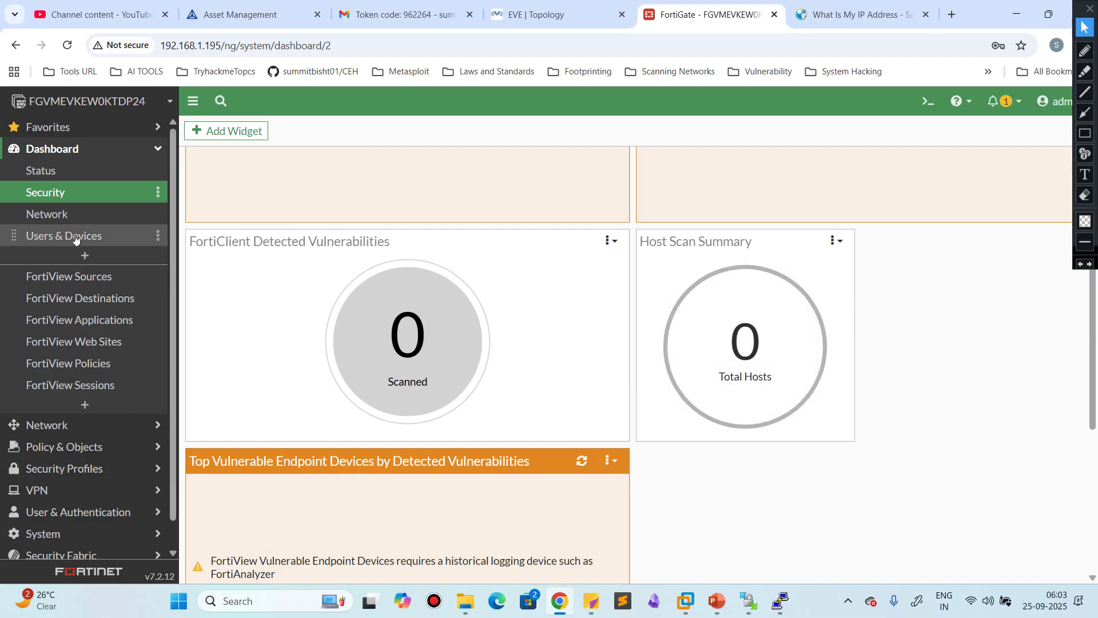
Step: Open the Network dashboard, expand the Routing widget to full screen to examine its routes, and expand the Policy & Objects section
{"action": "left_click", "coordinate": [47, 214]}
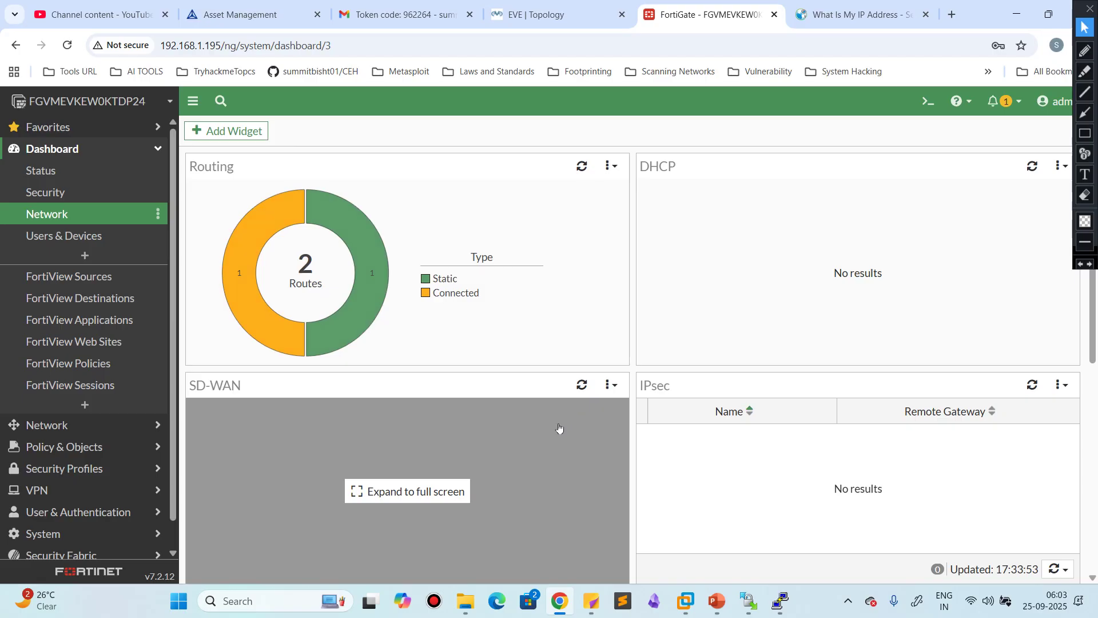
{"action": "left_click", "coordinate": [400, 340]}
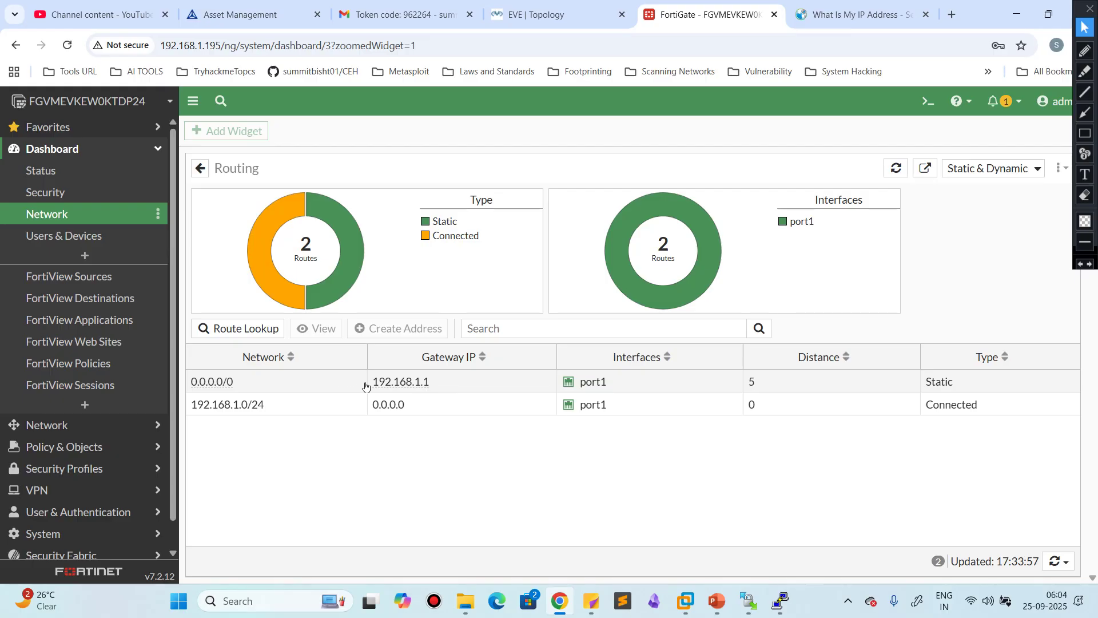
{"action": "mouse_move", "coordinate": [426, 386]}
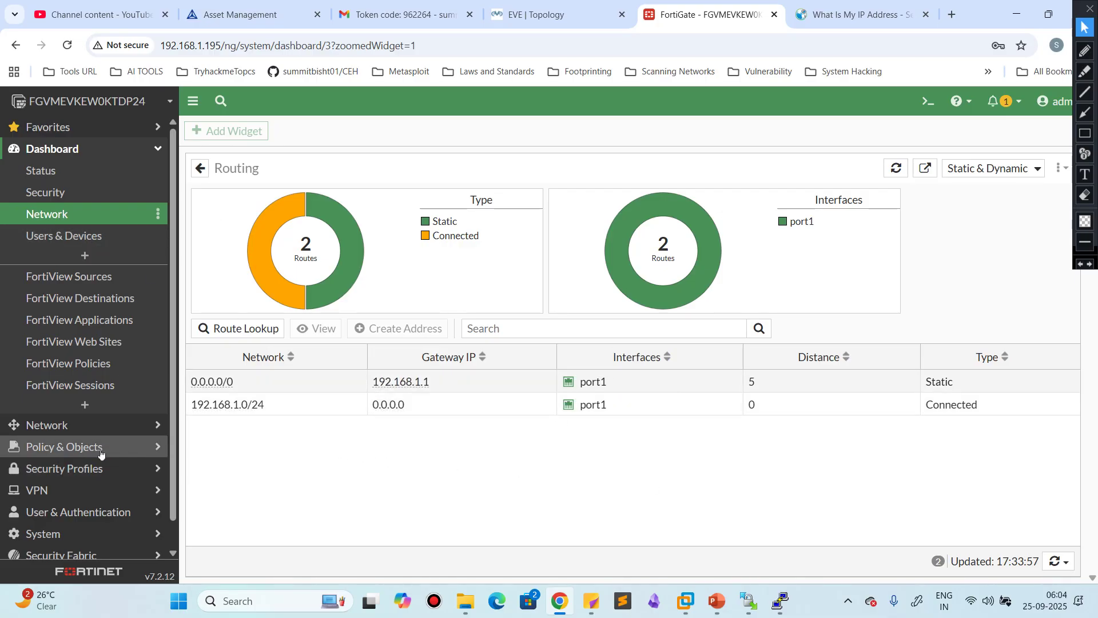
{"action": "left_click", "coordinate": [64, 447]}
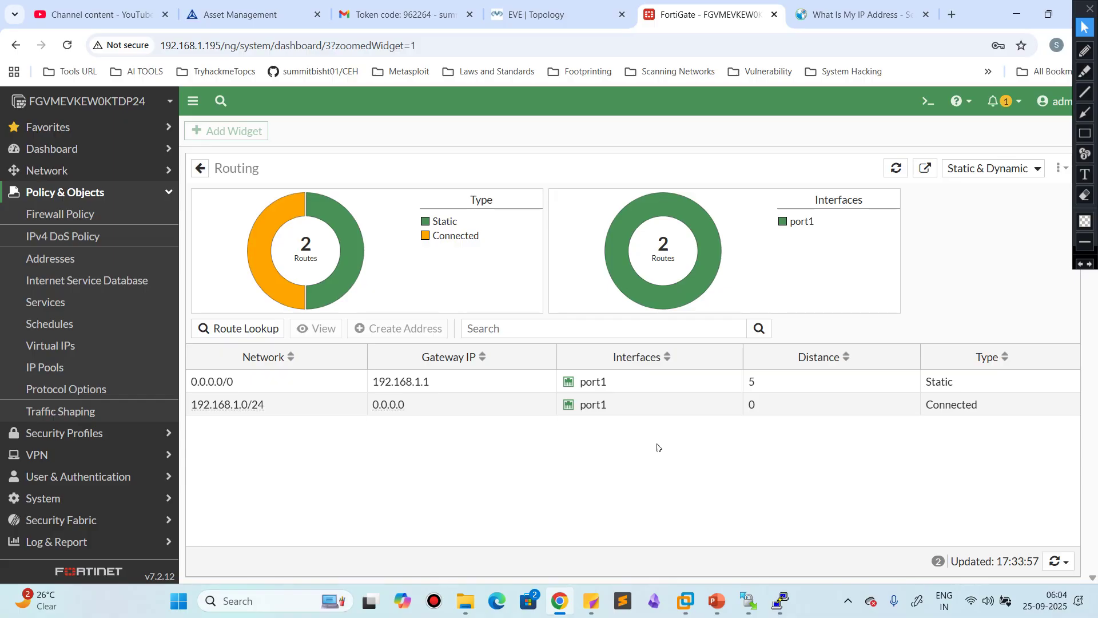
Step: Run "execute ping google.com" in the CLI console, stop the ping, highlight the resolved IP address and close the console
{"action": "left_click", "coordinate": [928, 101]}
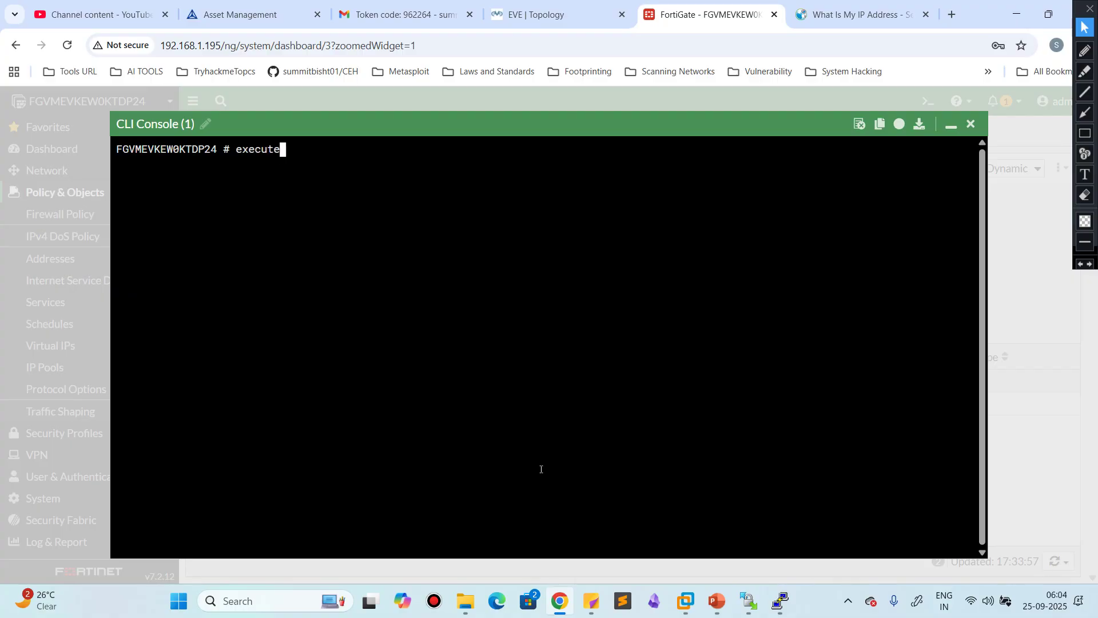
{"action": "type", "text": "execute ping google.com"}
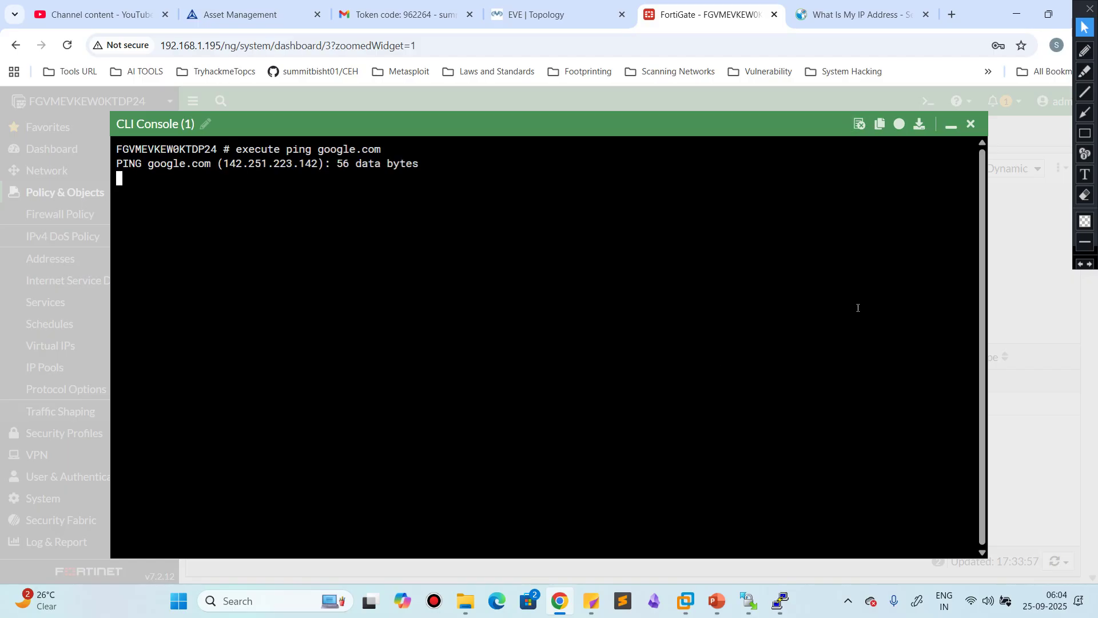
{"action": "key", "text": "ctrl+c"}
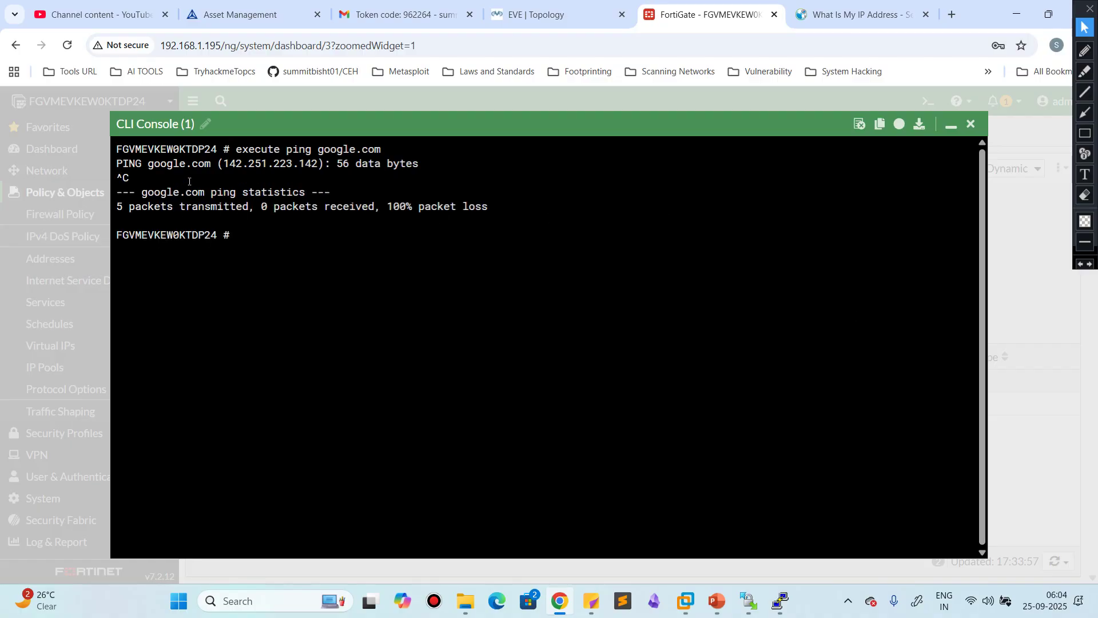
{"action": "left_click_drag", "start_coordinate": [227, 165], "coordinate": [316, 166]}
{"action": "left_click_drag", "start_coordinate": [225, 163], "coordinate": [316, 165]}
{"action": "left_click", "coordinate": [316, 165]}
{"action": "left_click", "coordinate": [970, 124]}
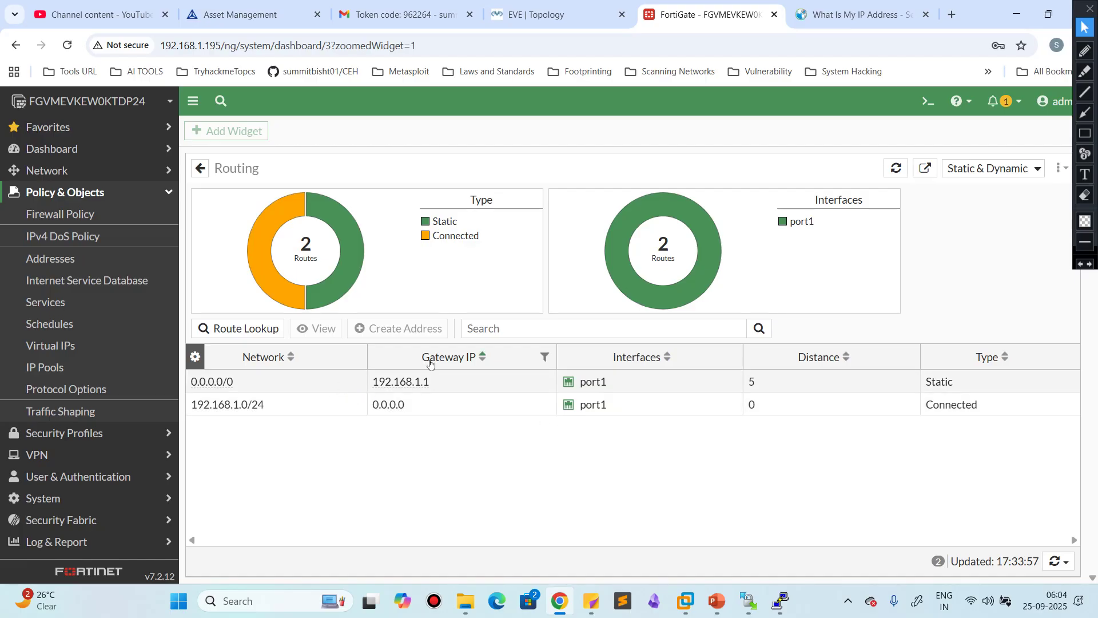
Step: Switch the Routing monitor through the Policy, BGP Neighbors, BGP Paths and OSPF Neighbors views
{"action": "left_click", "coordinate": [990, 171]}
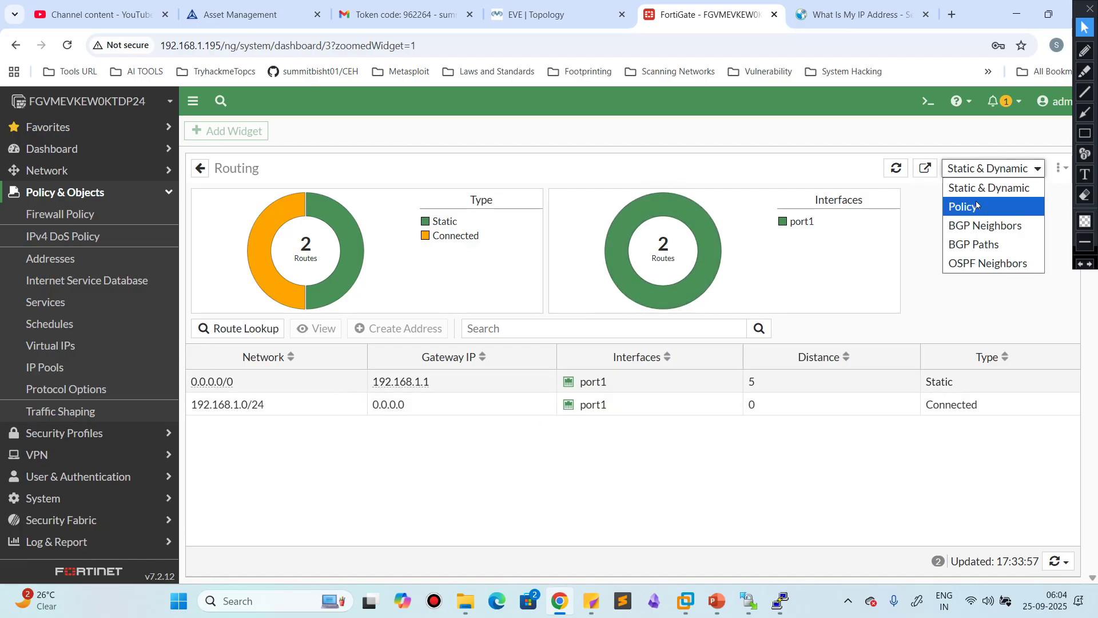
{"action": "left_click", "coordinate": [977, 207]}
{"action": "left_click", "coordinate": [993, 172]}
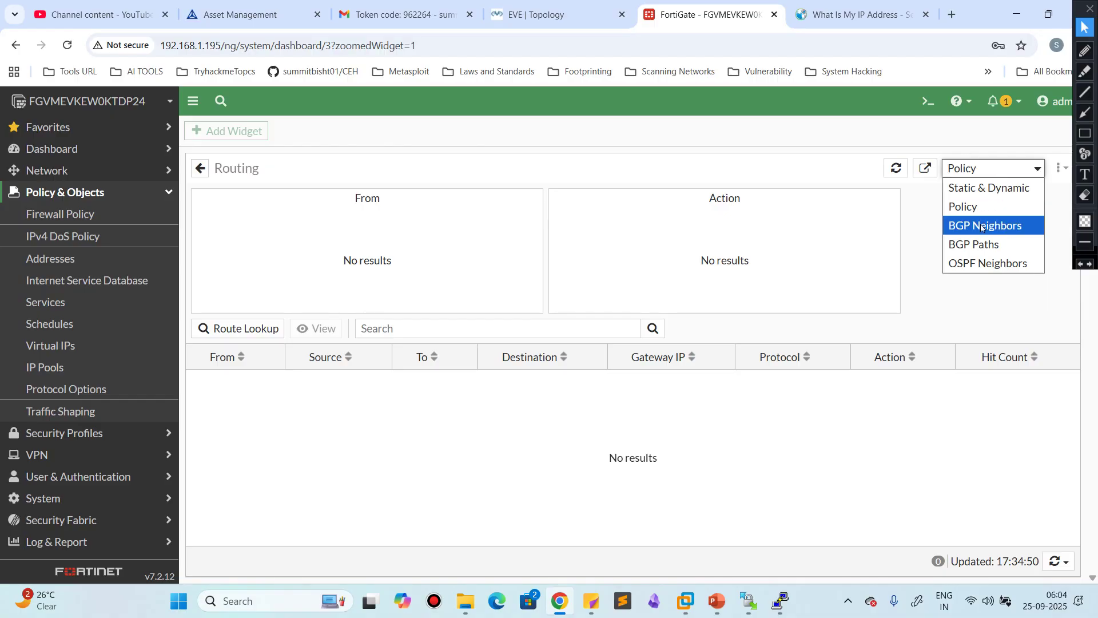
{"action": "left_click", "coordinate": [983, 227]}
{"action": "left_click", "coordinate": [992, 169]}
{"action": "left_click", "coordinate": [975, 245]}
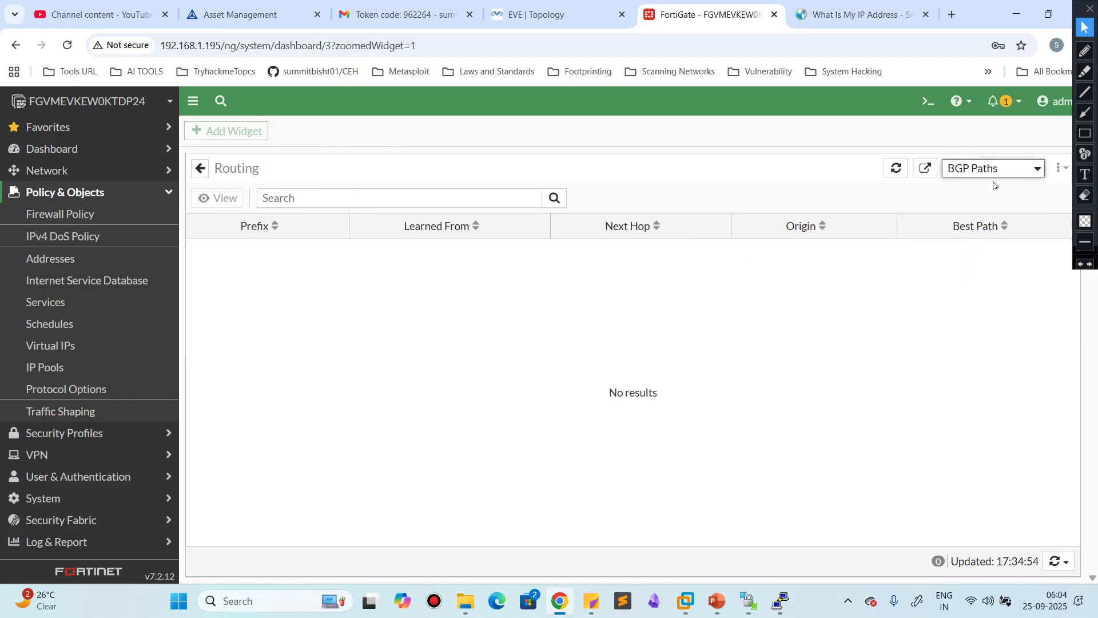
{"action": "left_click", "coordinate": [992, 169]}
{"action": "left_click", "coordinate": [983, 264]}
Step: Return the Routing monitor to the Static & Dynamic view by way of Policy, and filter the routes by interface port1
{"action": "left_click", "coordinate": [979, 170]}
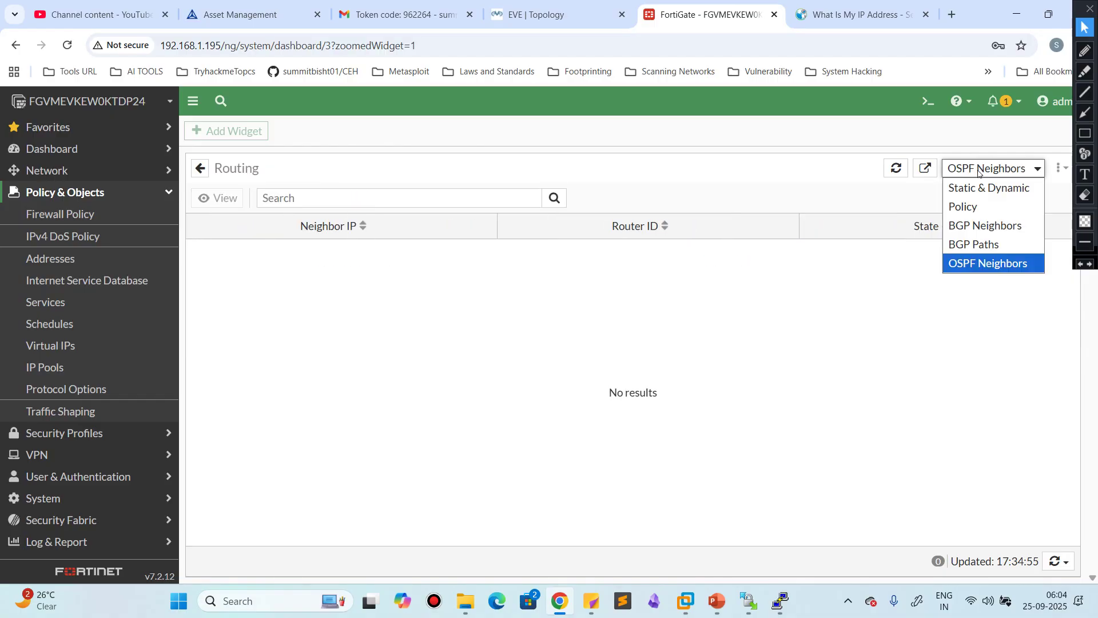
{"action": "left_click", "coordinate": [972, 207]}
{"action": "left_click", "coordinate": [979, 169]}
{"action": "left_click", "coordinate": [973, 188]}
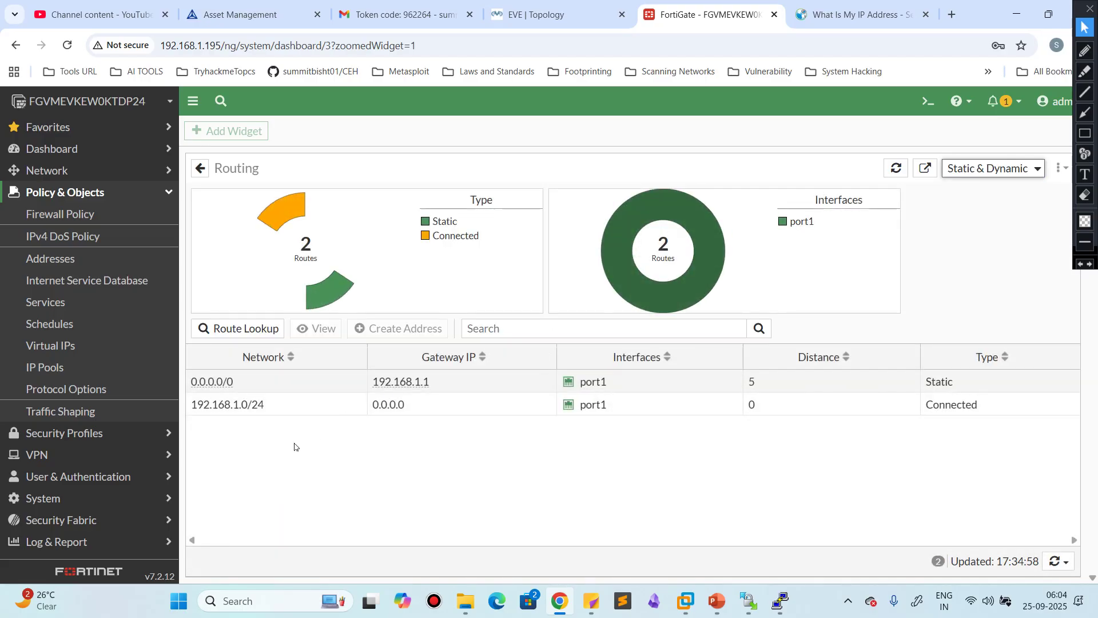
{"action": "left_click", "coordinate": [697, 261]}
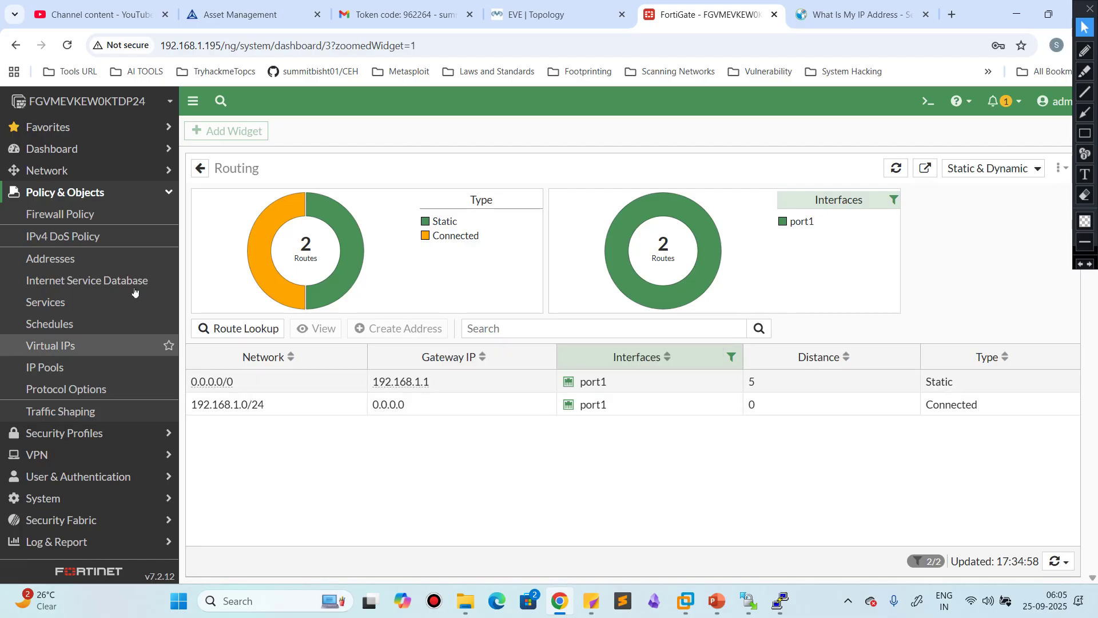
Step: View the Firewall Policy list, and review the widgets of the Users & Devices dashboard
{"action": "left_click", "coordinate": [59, 215]}
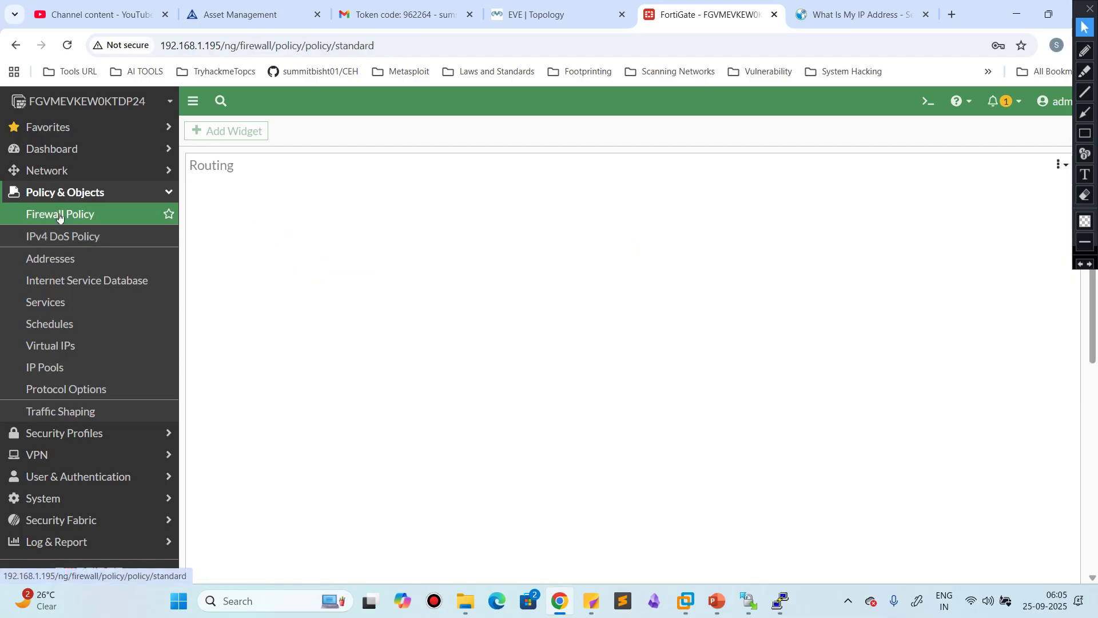
{"action": "left_click", "coordinate": [81, 172]}
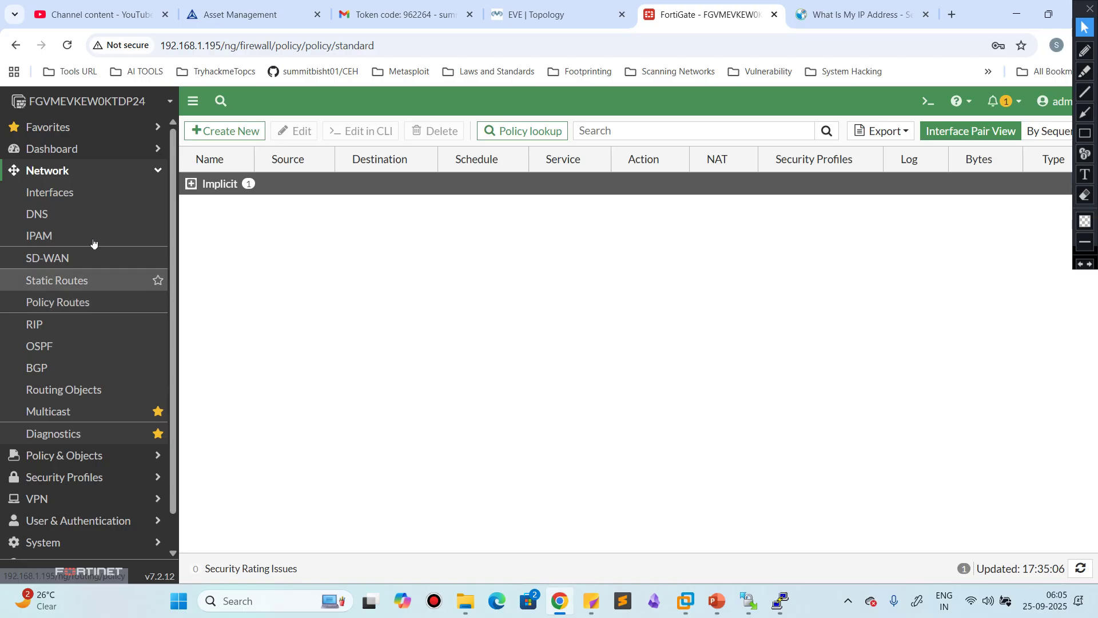
{"action": "left_click", "coordinate": [72, 148]}
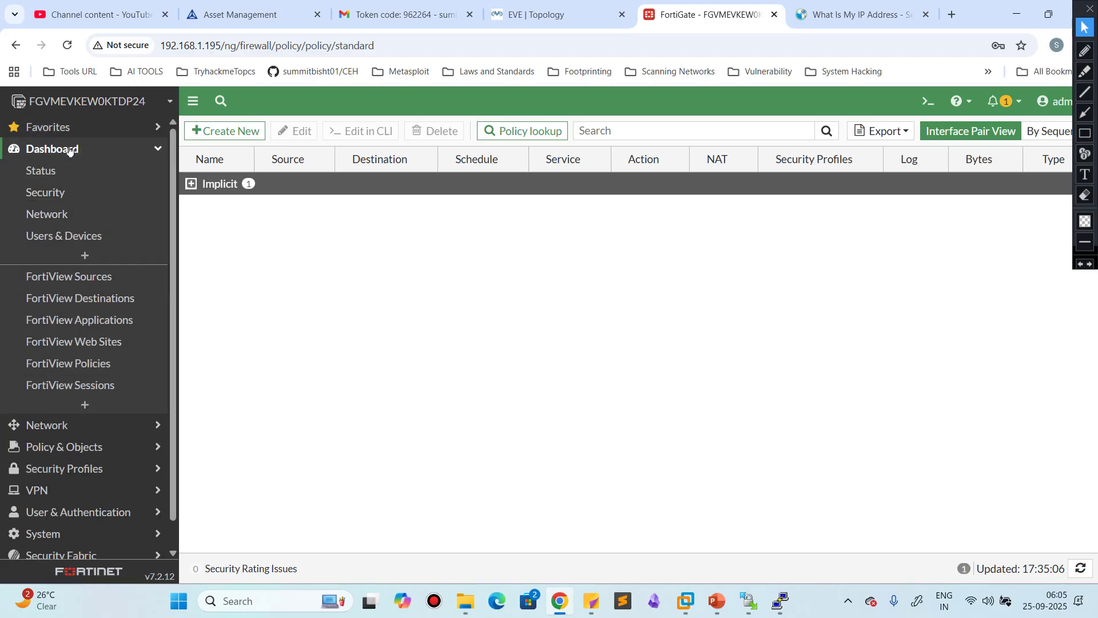
{"action": "left_click", "coordinate": [68, 237]}
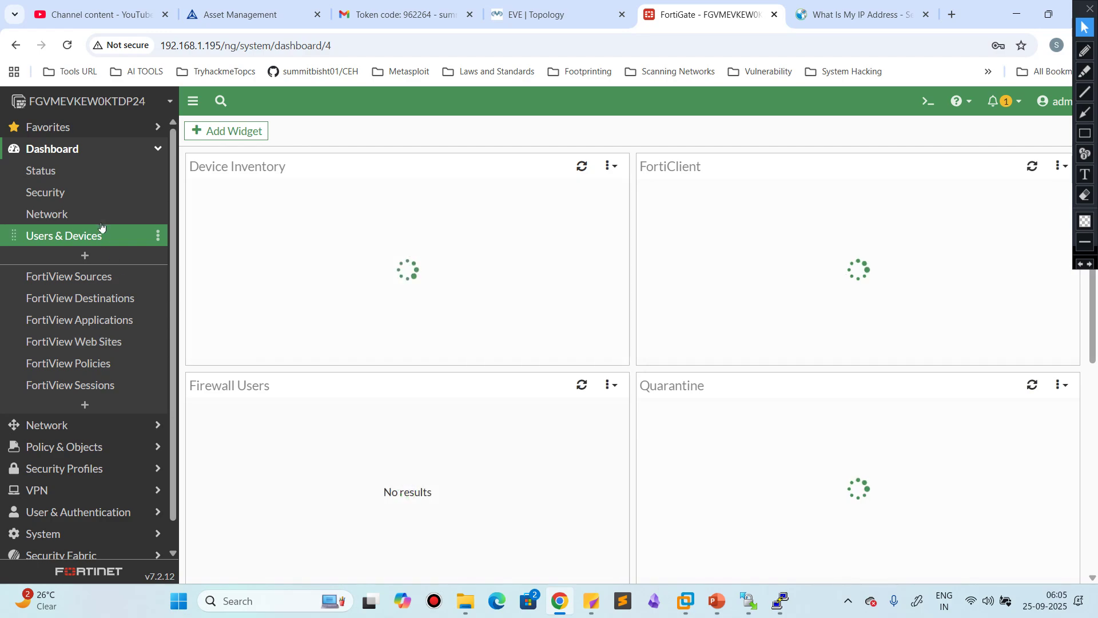
{"action": "scroll", "coordinate": [581, 458], "scroll_direction": "down", "scroll_amount": 6}
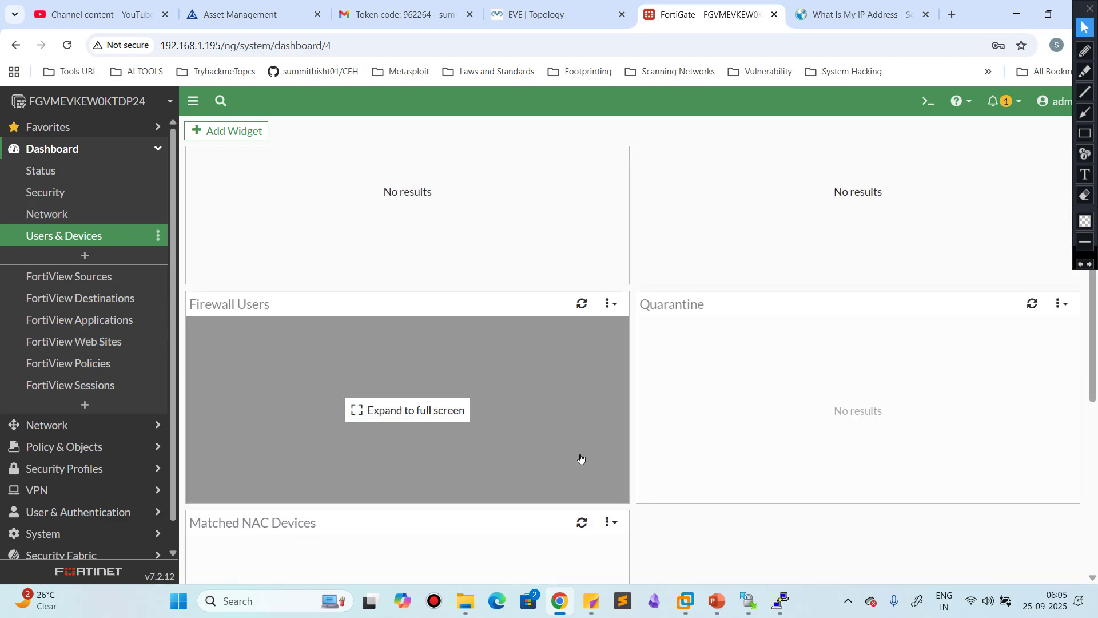
Step: Go through the FortiView Sources, Destinations, Applications, Web Sites, Policies and Sessions pages
{"action": "left_click", "coordinate": [69, 276]}
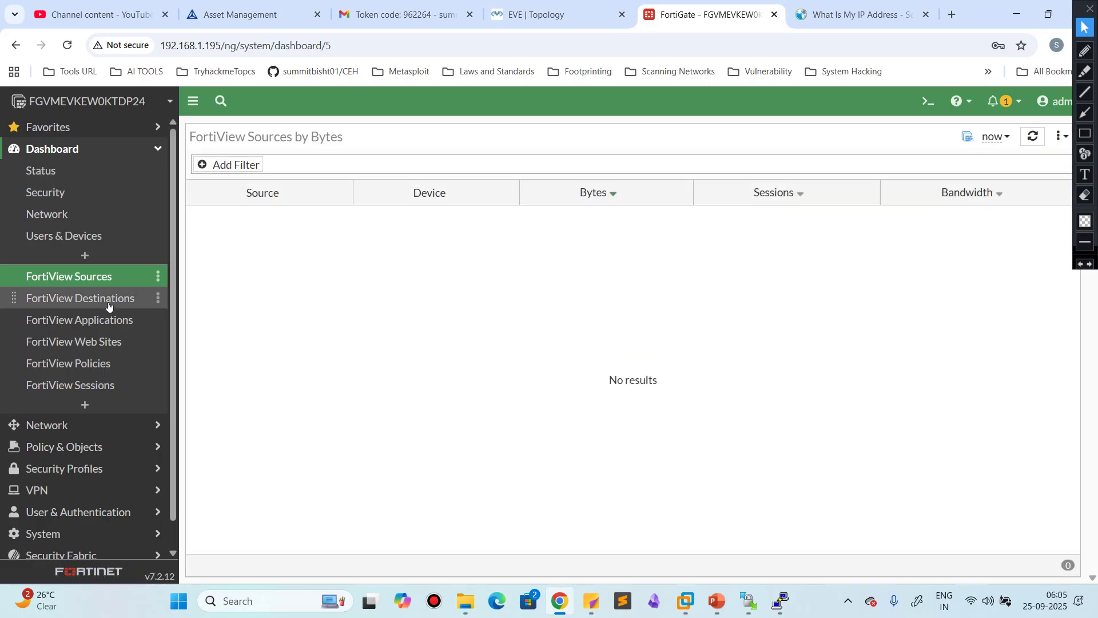
{"action": "left_click", "coordinate": [85, 302]}
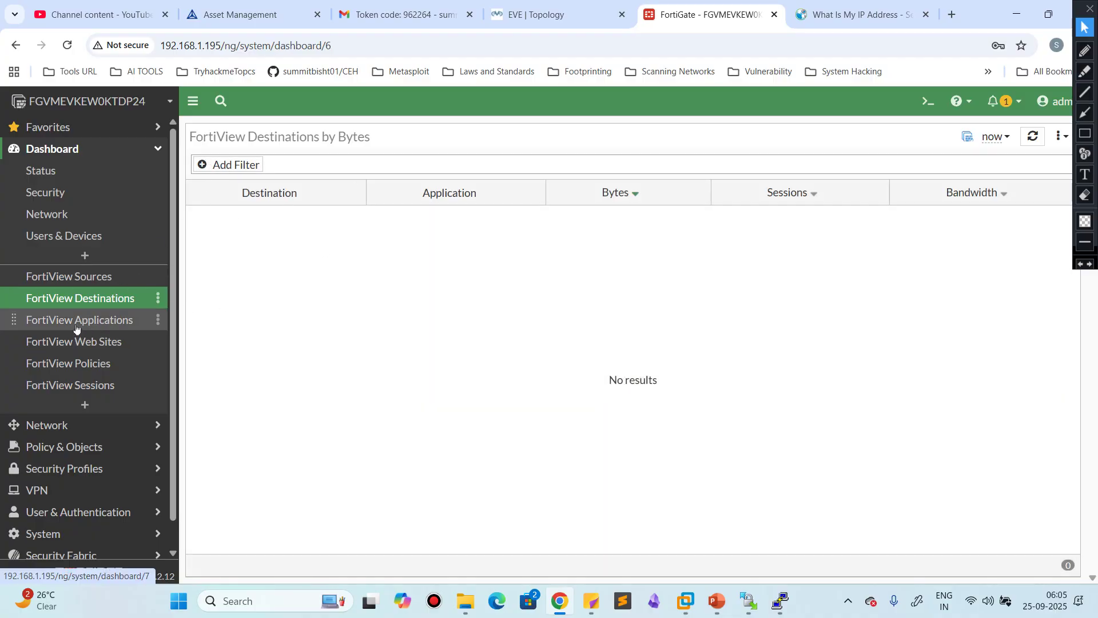
{"action": "left_click", "coordinate": [76, 325]}
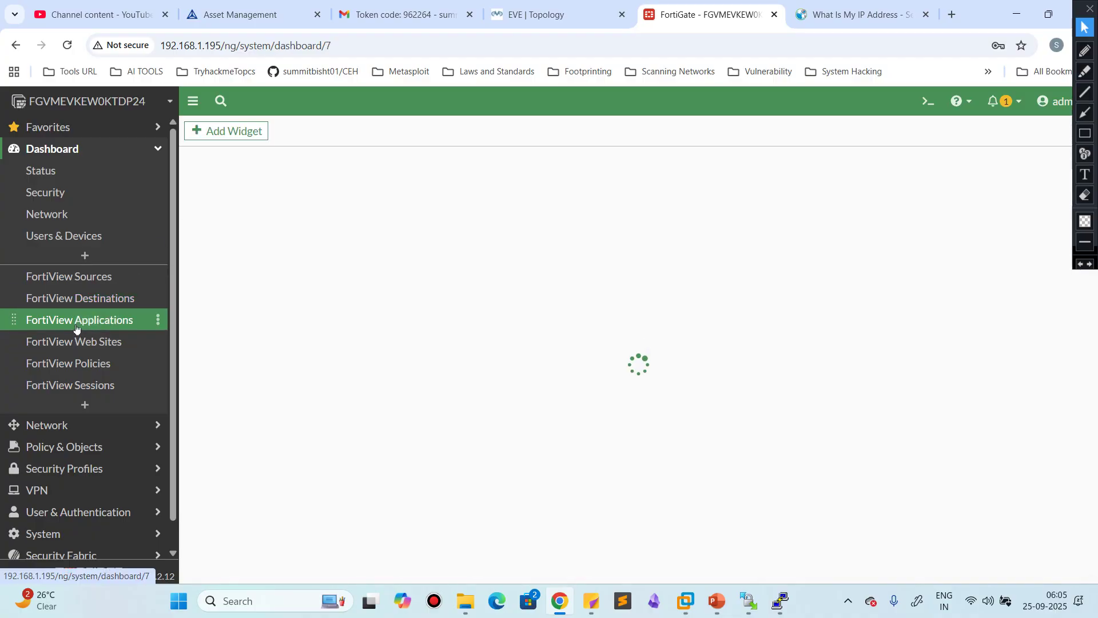
{"action": "left_click", "coordinate": [102, 345]}
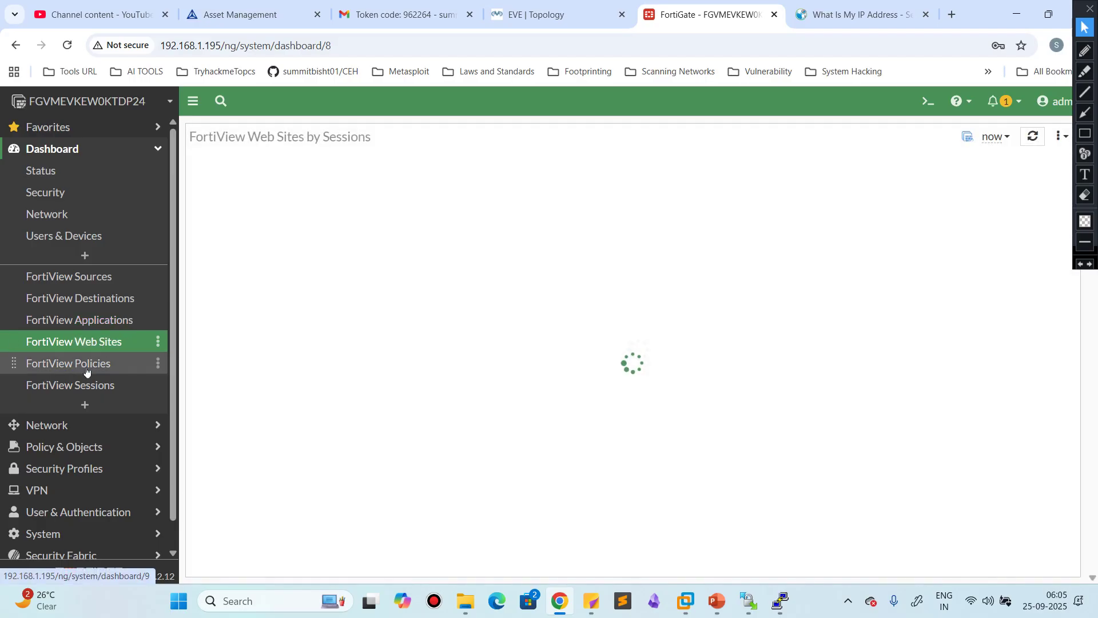
{"action": "left_click", "coordinate": [83, 369]}
{"action": "left_click", "coordinate": [89, 391]}
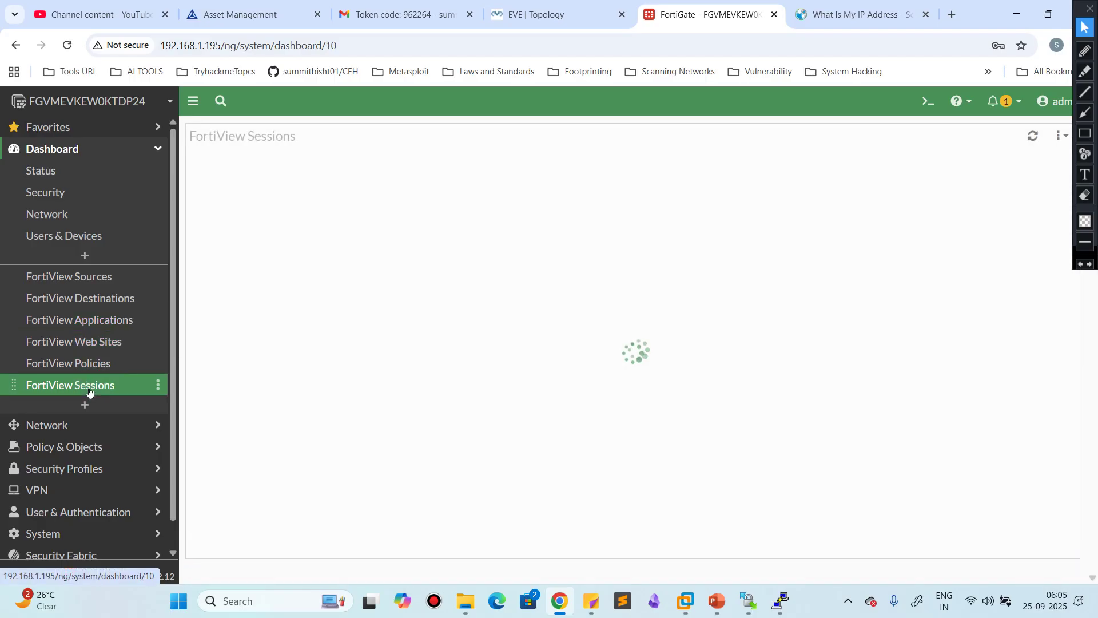
Step: Open the network interfaces list, review its ports, and show the options for creating a new interface without choosing one
{"action": "scroll", "coordinate": [74, 423], "scroll_direction": "down", "scroll_amount": 1}
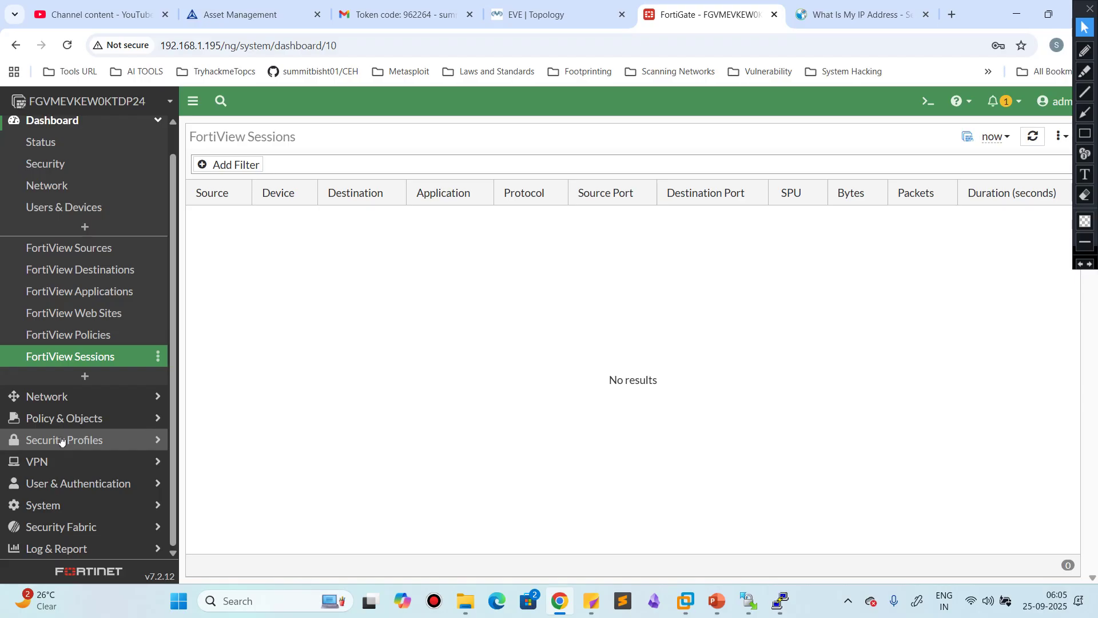
{"action": "left_click", "coordinate": [60, 394]}
{"action": "left_click", "coordinate": [50, 164]}
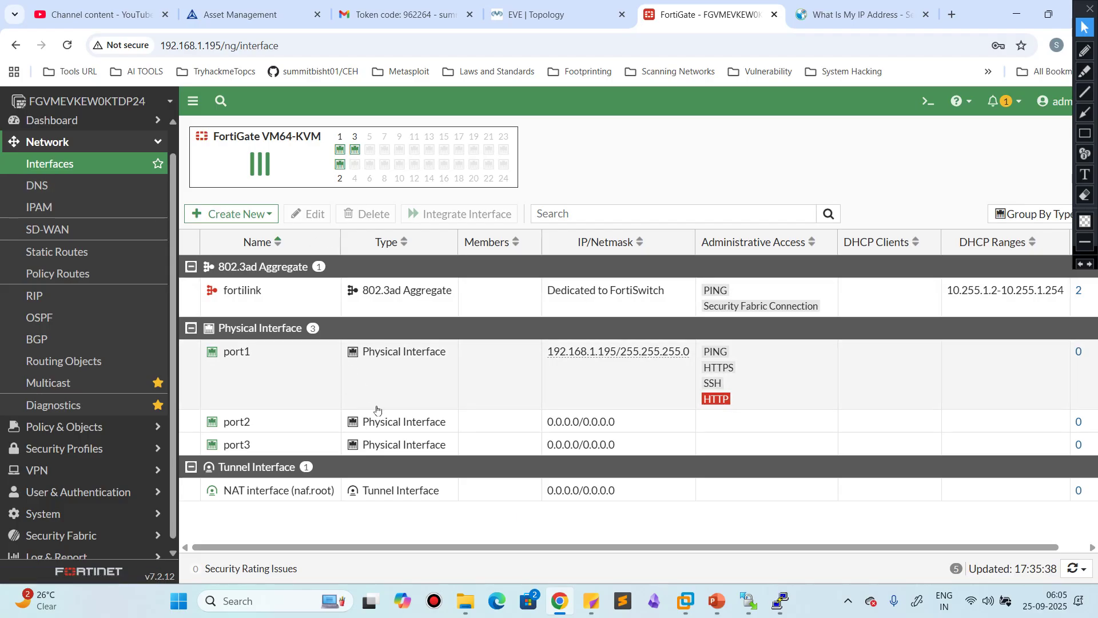
{"action": "left_click", "coordinate": [269, 213]}
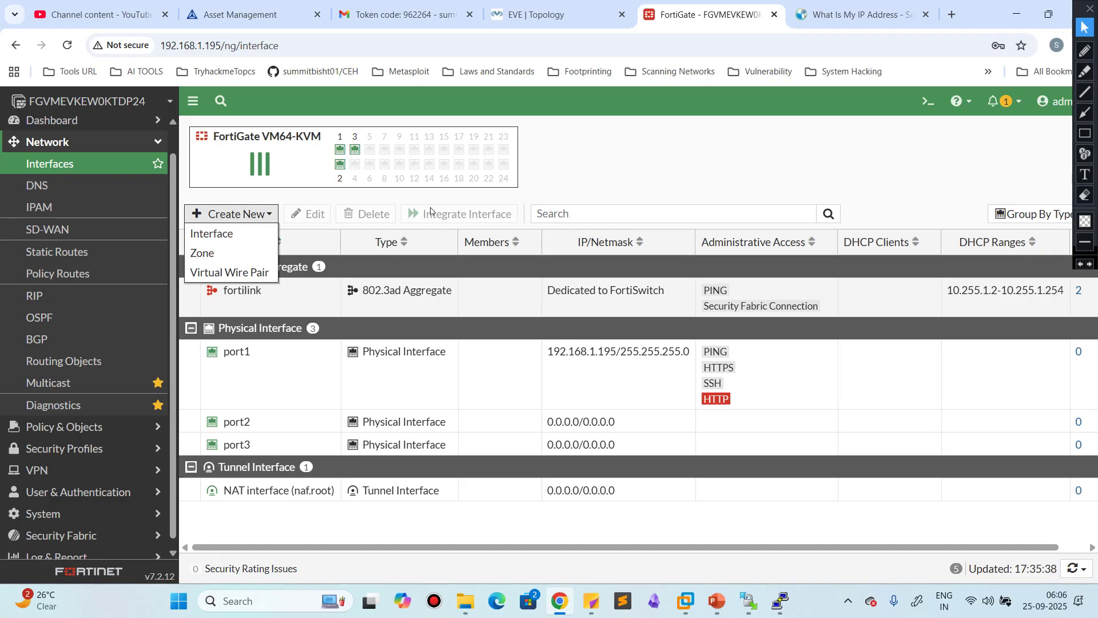
{"action": "left_click", "coordinate": [619, 170]}
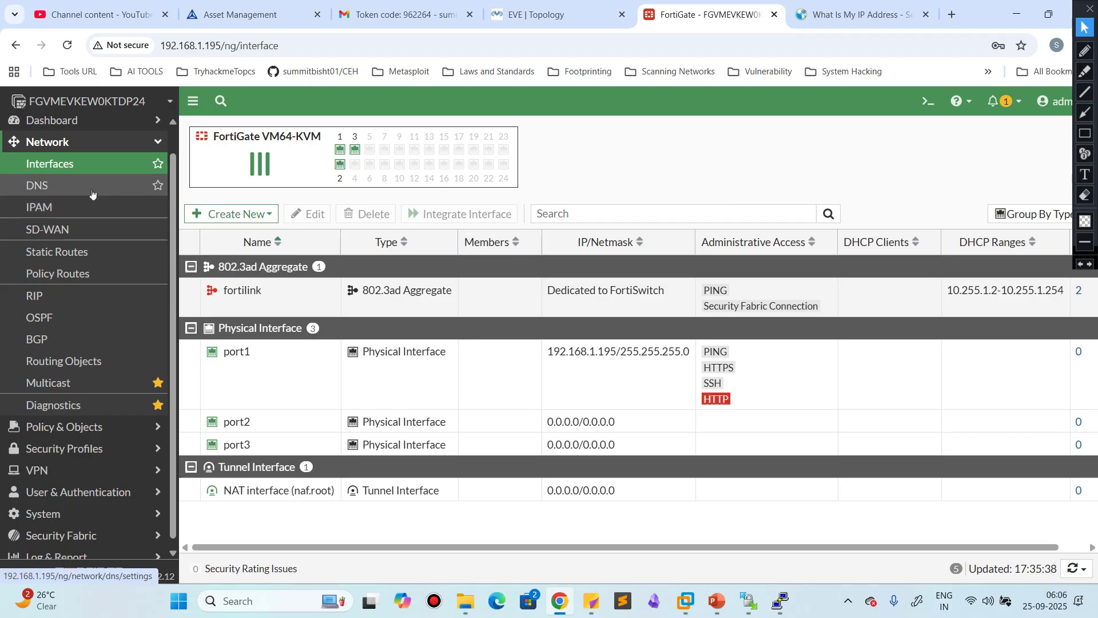
Step: Review the DNS settings, switching the DNS servers to Specify and back to Use FortiGuard Servers without applying
{"action": "left_click", "coordinate": [66, 189]}
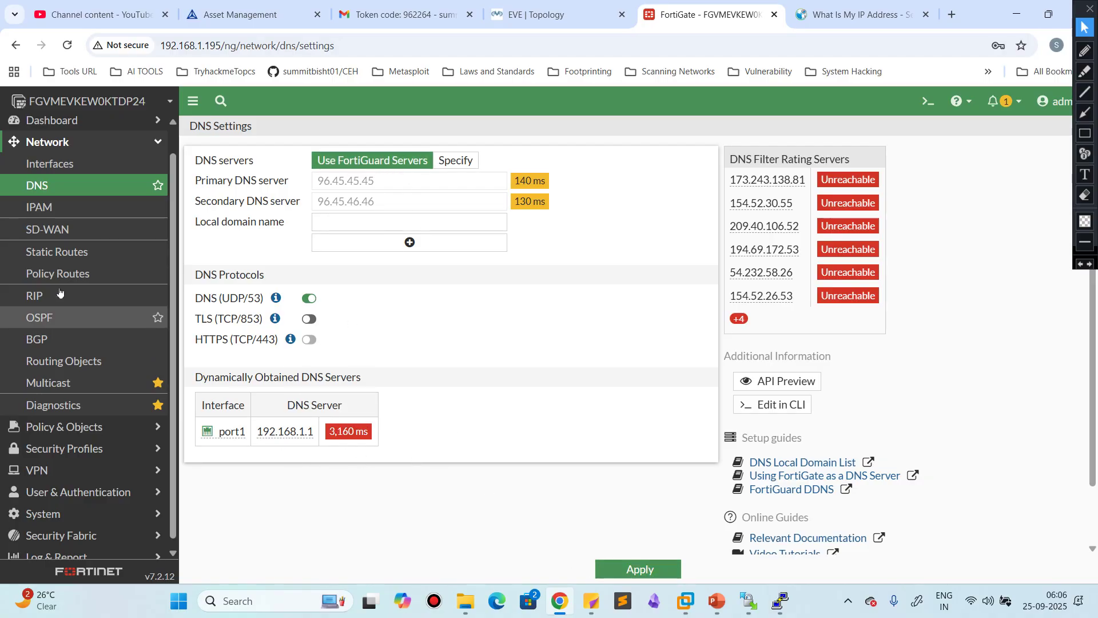
{"action": "left_click", "coordinate": [461, 167]}
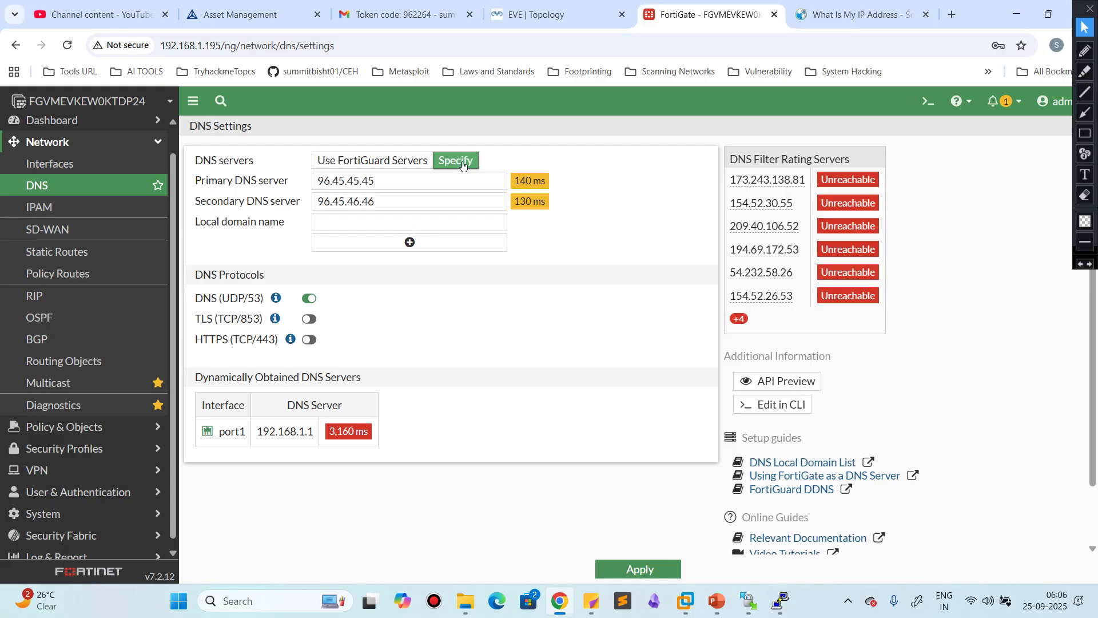
{"action": "left_click", "coordinate": [371, 160]}
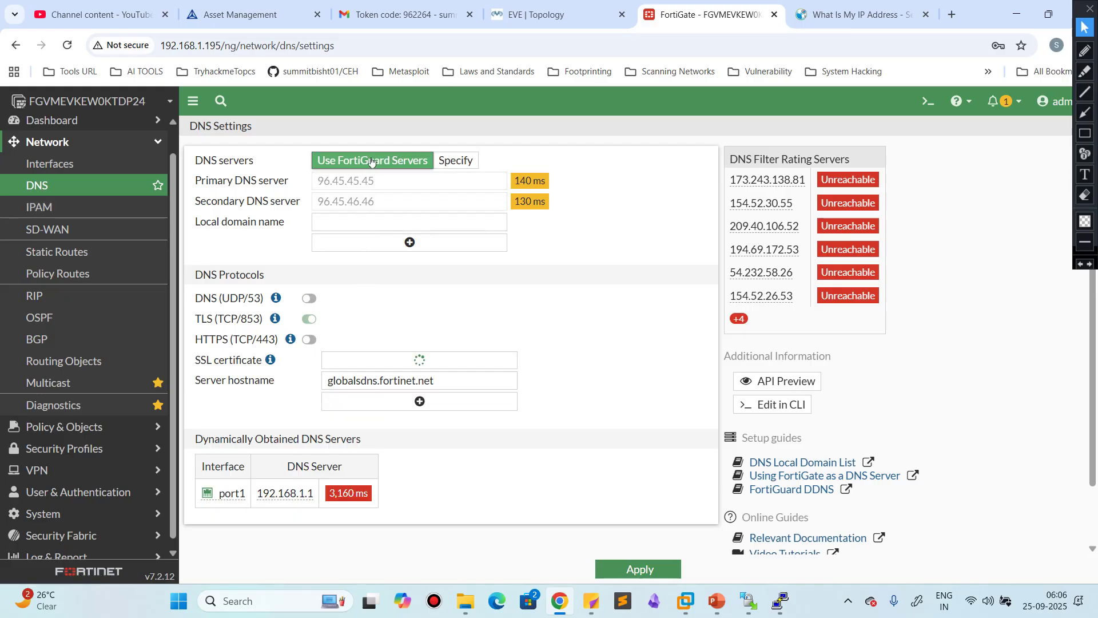
Step: Go through the IPAM Interfaces, IPAM Rules and IPAM Settings pages
{"action": "left_click", "coordinate": [49, 207]}
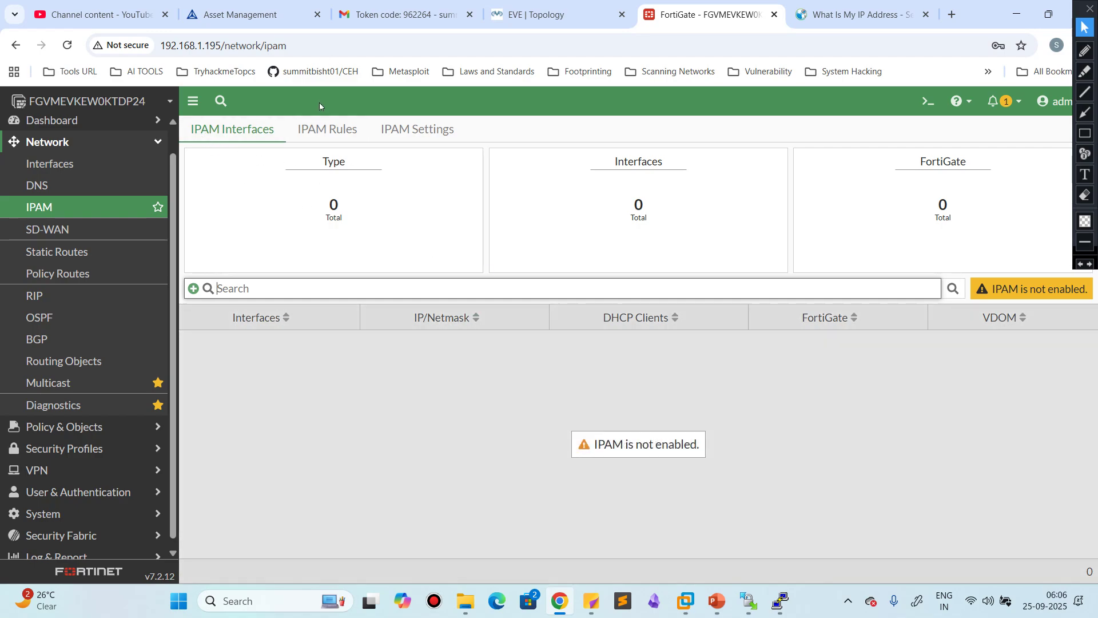
{"action": "left_click", "coordinate": [337, 133]}
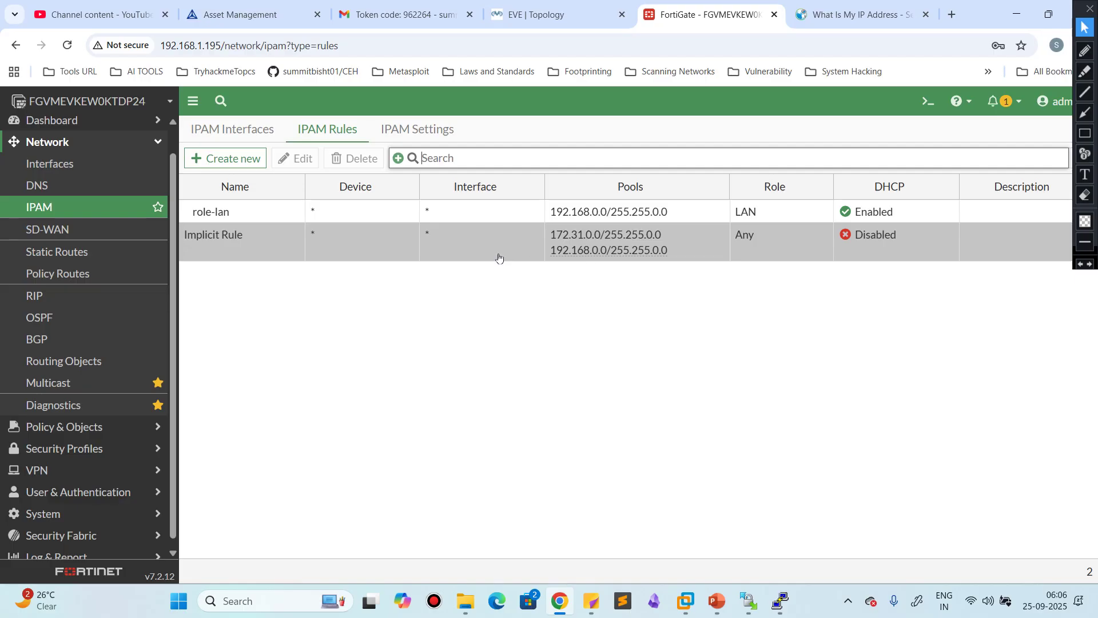
{"action": "left_click", "coordinate": [417, 131]}
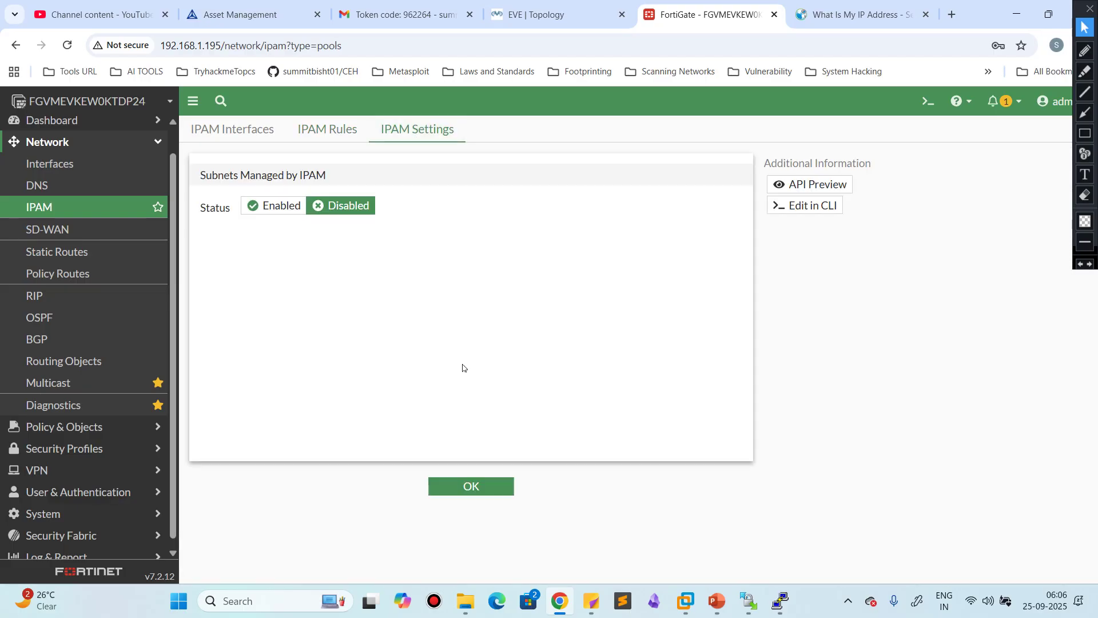
Step: On the SD-WAN page, view the new SD-WAN zone form and its interface member choices, and cancel without creating a zone
{"action": "left_click", "coordinate": [68, 229]}
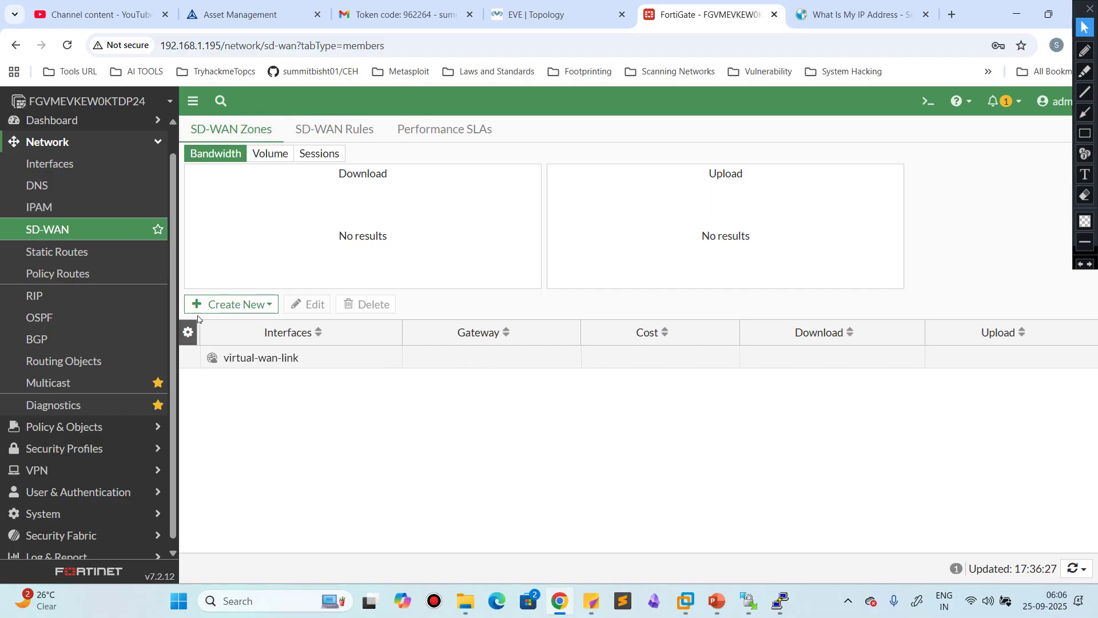
{"action": "left_click", "coordinate": [230, 306]}
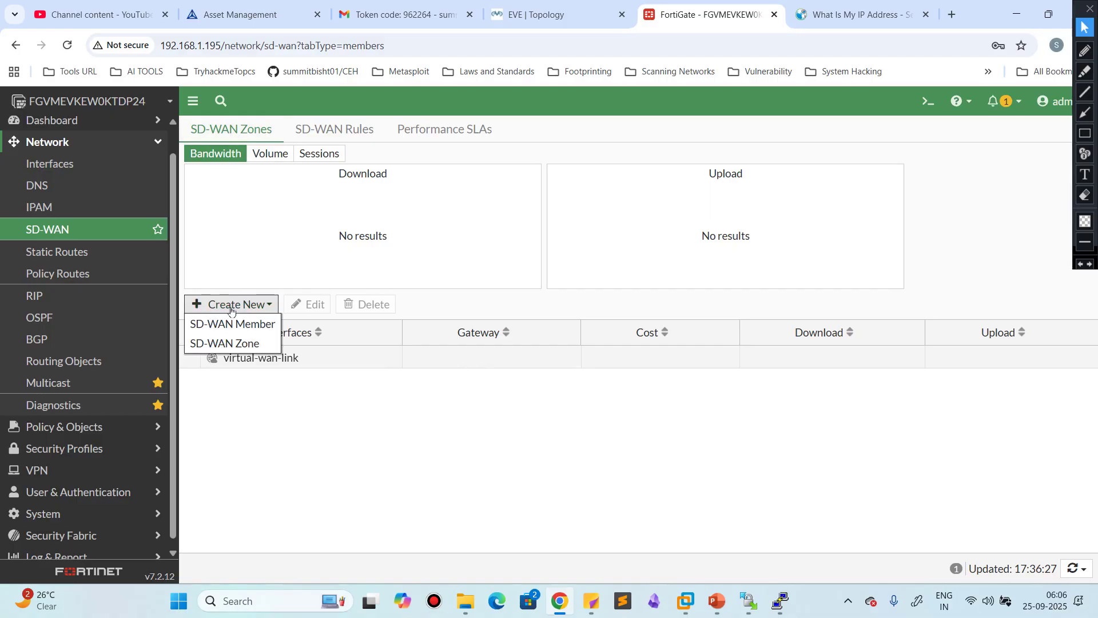
{"action": "left_click", "coordinate": [239, 344]}
{"action": "left_click", "coordinate": [349, 182]}
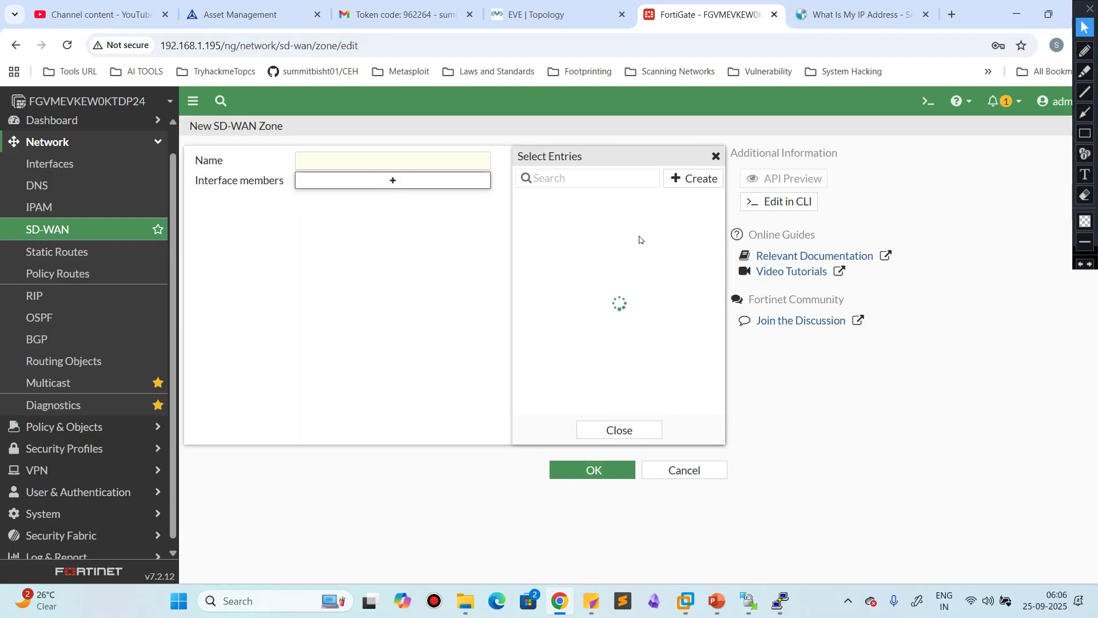
{"action": "left_click", "coordinate": [620, 431]}
{"action": "left_click", "coordinate": [698, 470]}
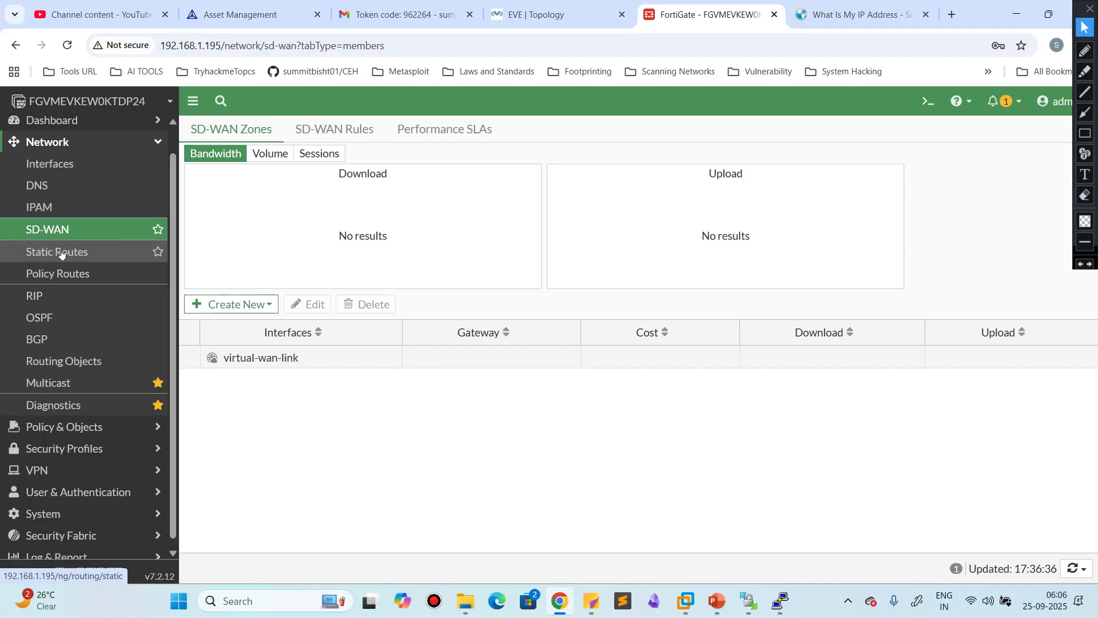
Step: View the SD-WAN Rules and Performance SLAs pages
{"action": "left_click", "coordinate": [351, 129]}
{"action": "left_click", "coordinate": [429, 131]}
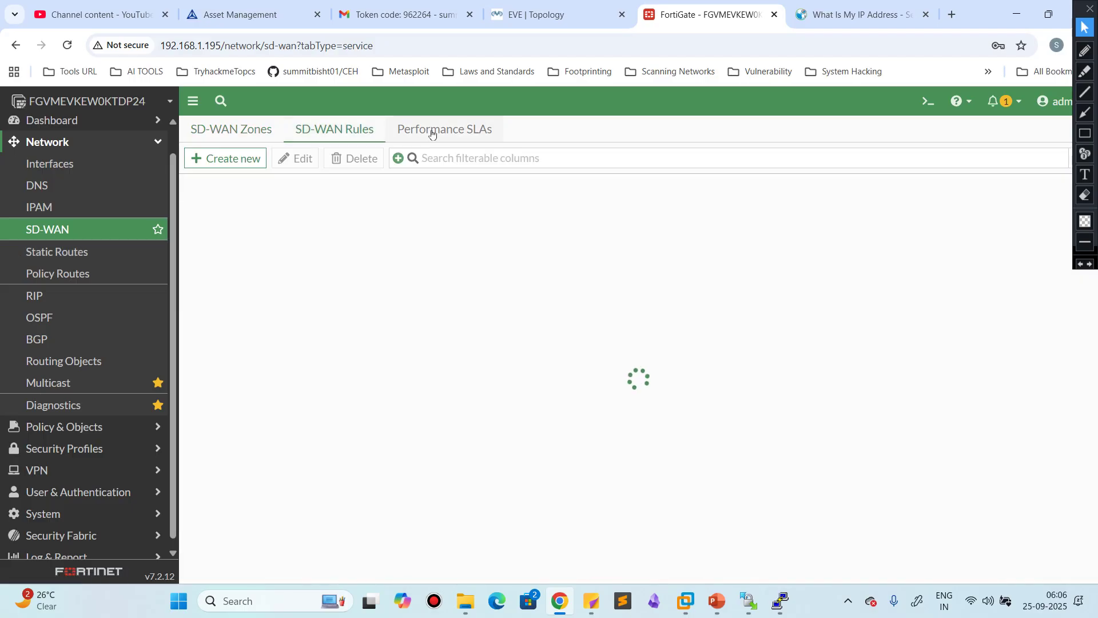
{"action": "left_click", "coordinate": [320, 135]}
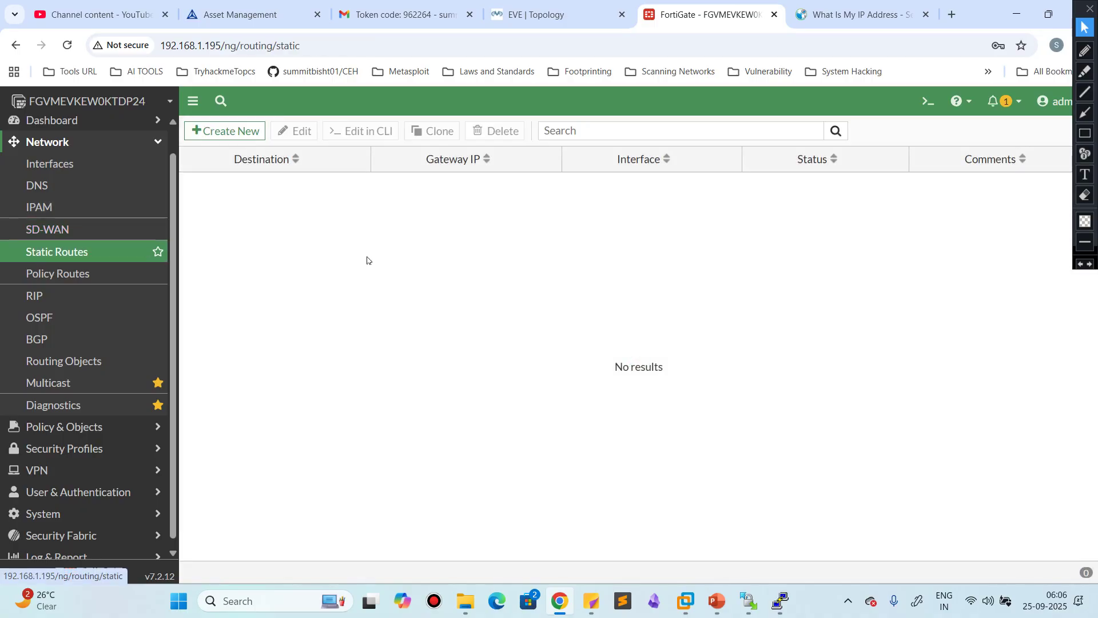
Step: Review the new static route form and the new policy route form, cancelling each without creating a route
{"action": "left_click", "coordinate": [242, 132]}
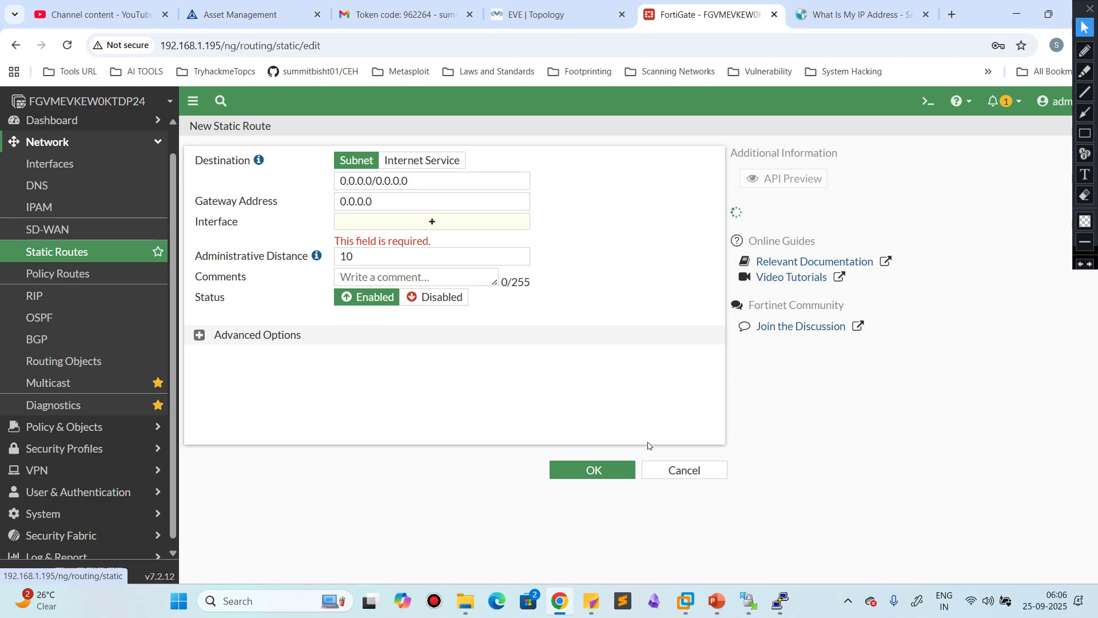
{"action": "left_click", "coordinate": [684, 471]}
{"action": "left_click", "coordinate": [69, 274]}
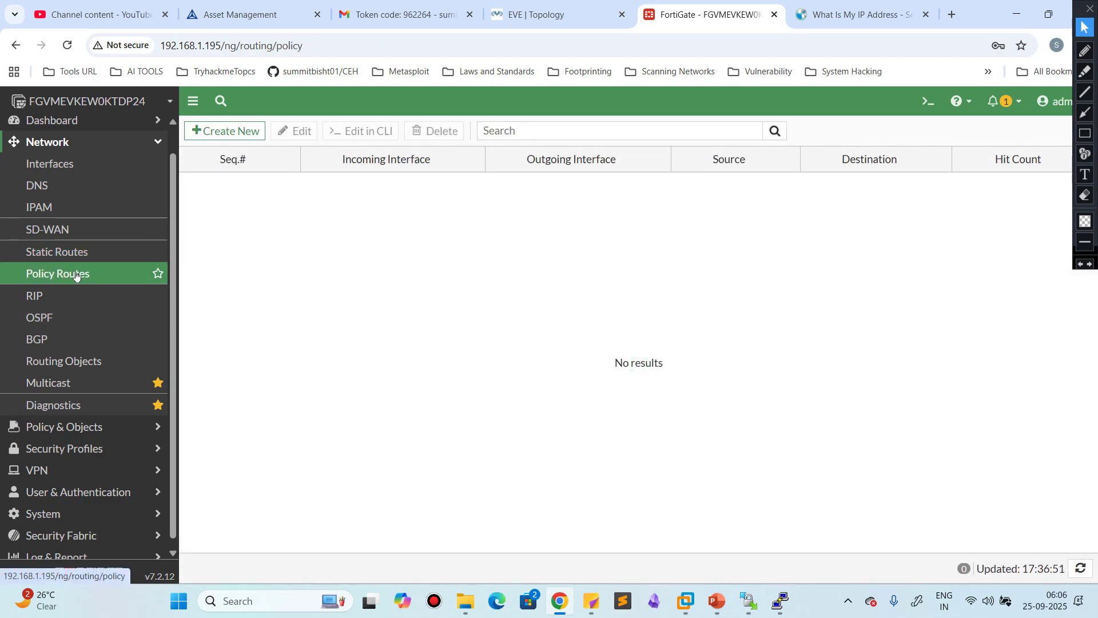
{"action": "left_click", "coordinate": [216, 130]}
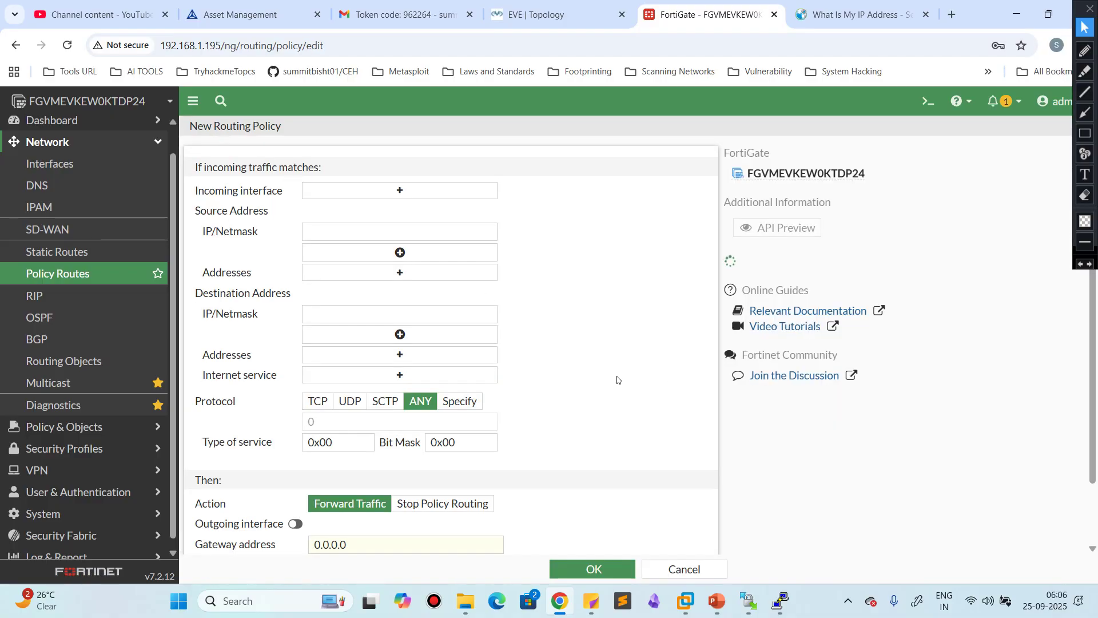
{"action": "scroll", "coordinate": [617, 380], "scroll_direction": "down", "scroll_amount": 2}
{"action": "left_click", "coordinate": [696, 568]}
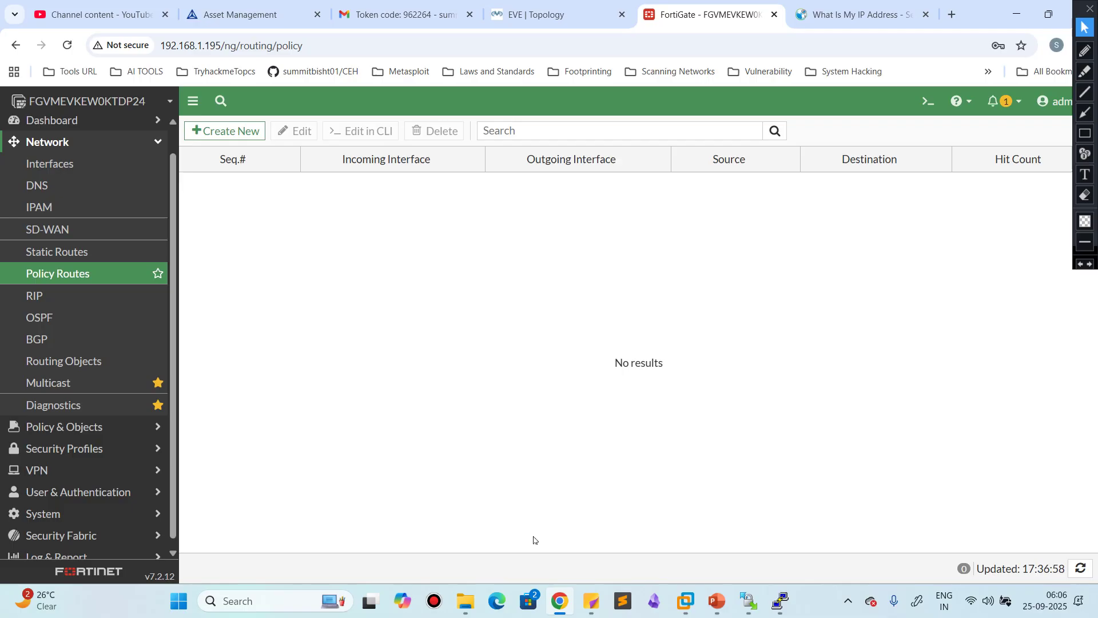
Step: Go through the RIP, OSPF, BGP, Routing Objects and Multicast pages of the Network section
{"action": "left_click", "coordinate": [66, 297]}
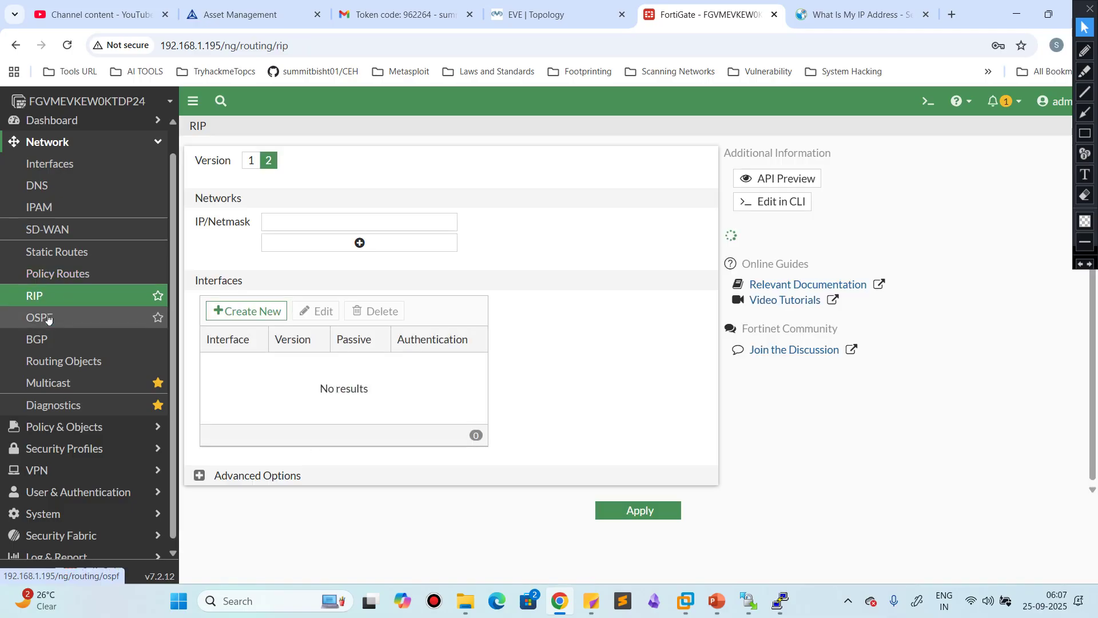
{"action": "left_click", "coordinate": [66, 318]}
{"action": "left_click", "coordinate": [66, 340]}
{"action": "left_click", "coordinate": [66, 364]}
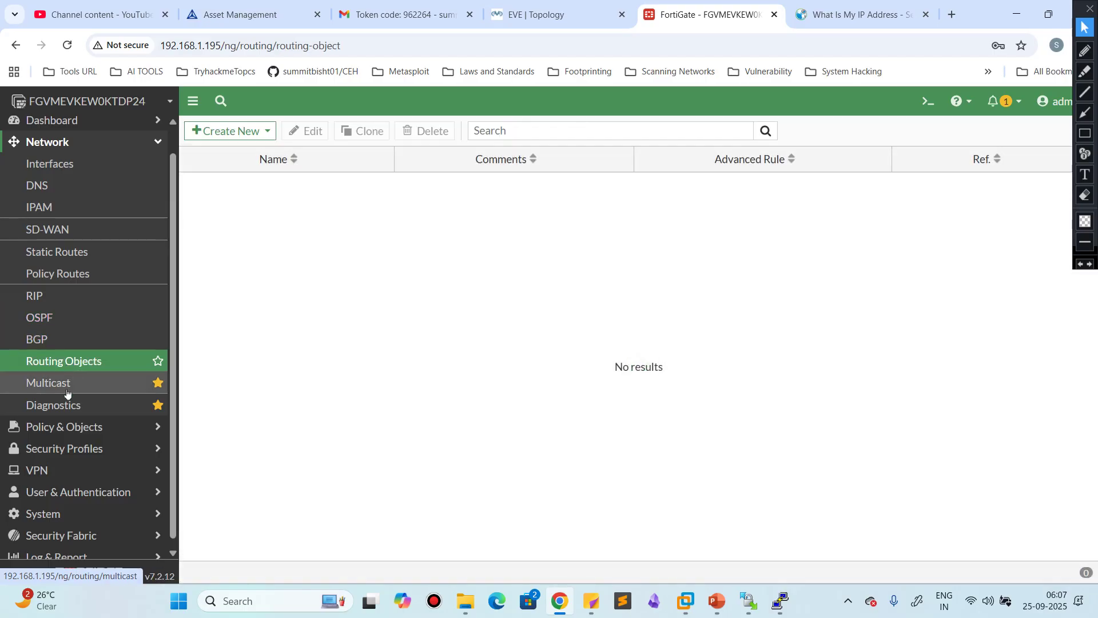
{"action": "left_click", "coordinate": [66, 384]}
Step: View the Diagnostics packet capture page, and remove Multicast and Diagnostics from the favorites
{"action": "left_click", "coordinate": [60, 411]}
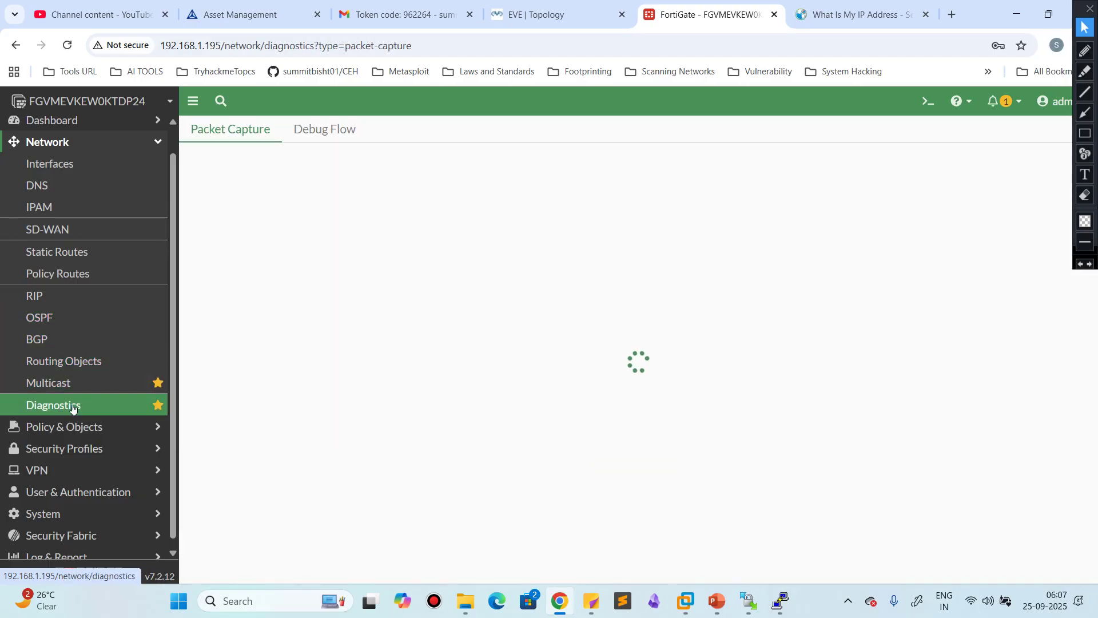
{"action": "scroll", "coordinate": [71, 405], "scroll_direction": "down", "scroll_amount": 1}
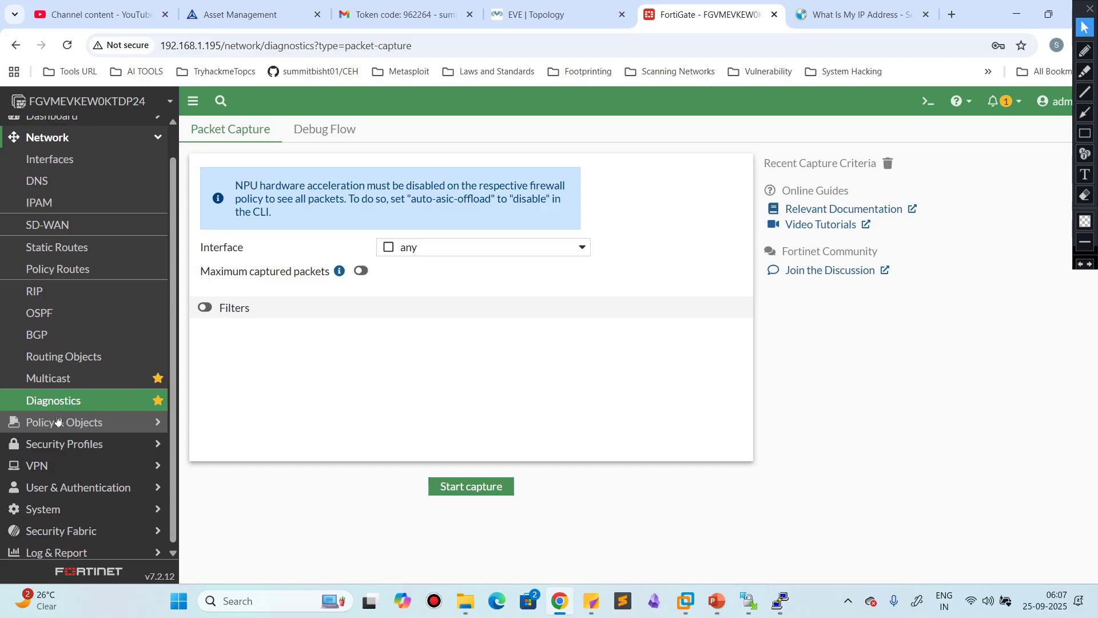
{"action": "left_click", "coordinate": [158, 374]}
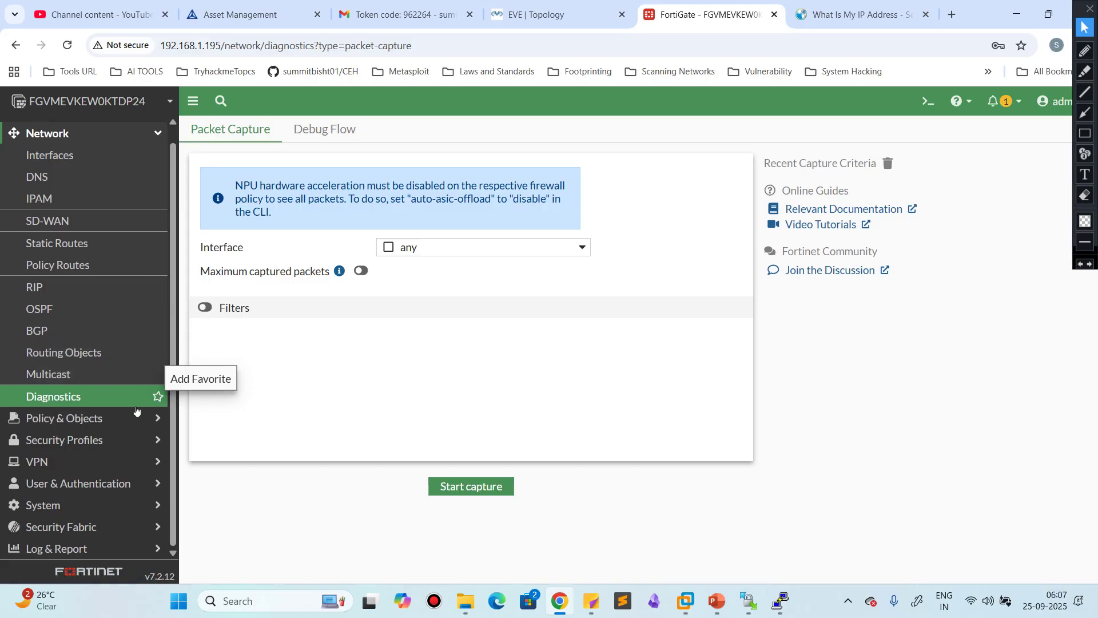
Step: View the Firewall Policy list under Policy & Objects, review the new policy form, cancel it, and show the list in Interface Pair View
{"action": "left_click", "coordinate": [56, 424]}
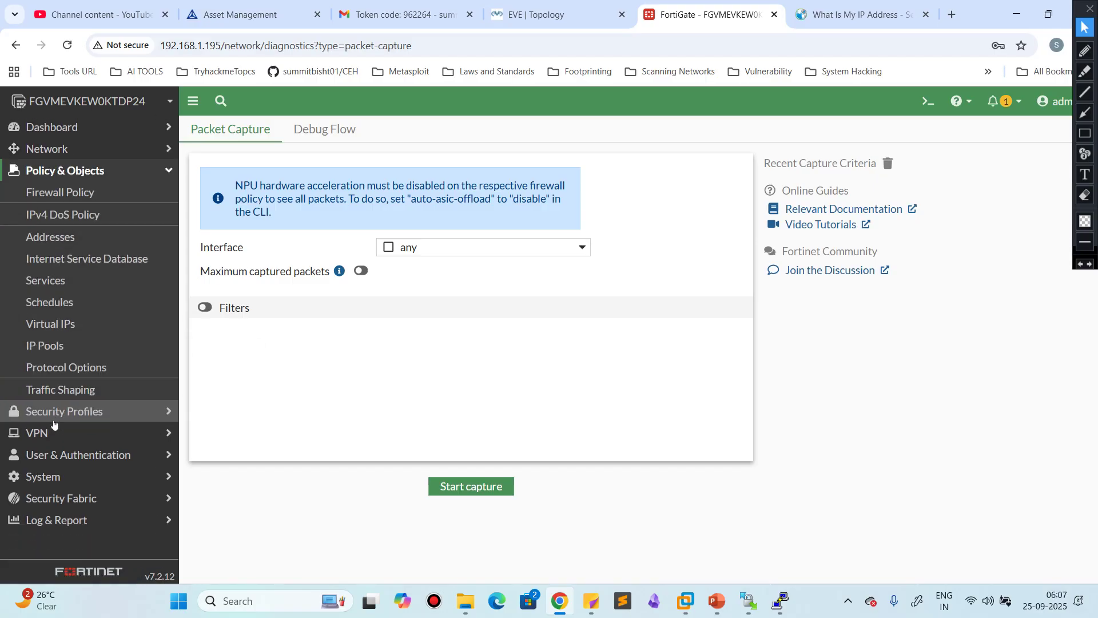
{"action": "left_click", "coordinate": [59, 195]}
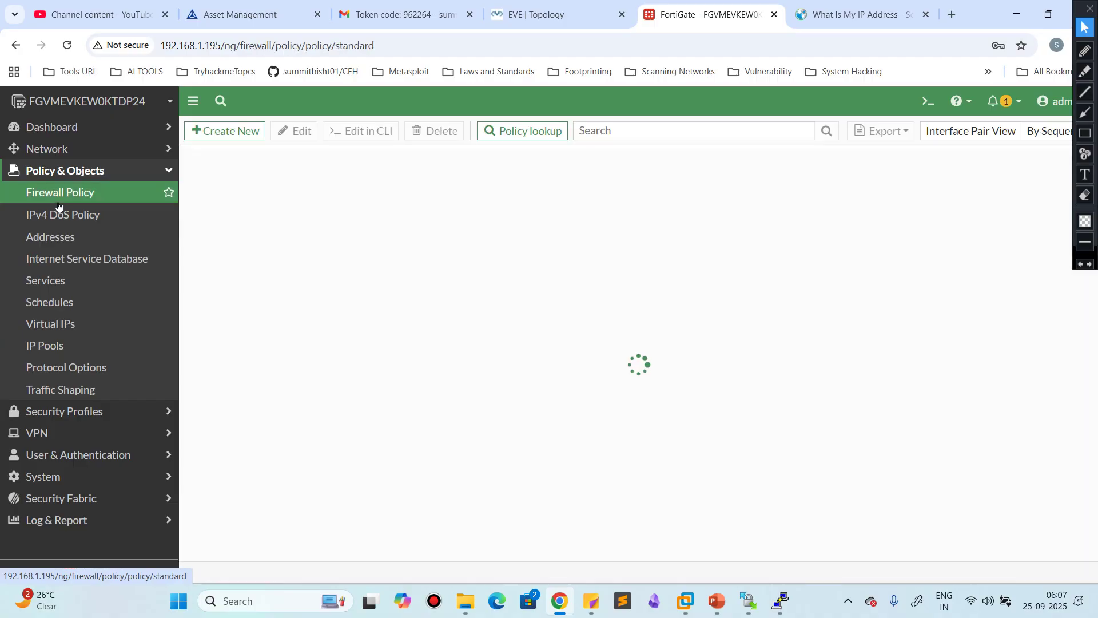
{"action": "left_click", "coordinate": [243, 136]}
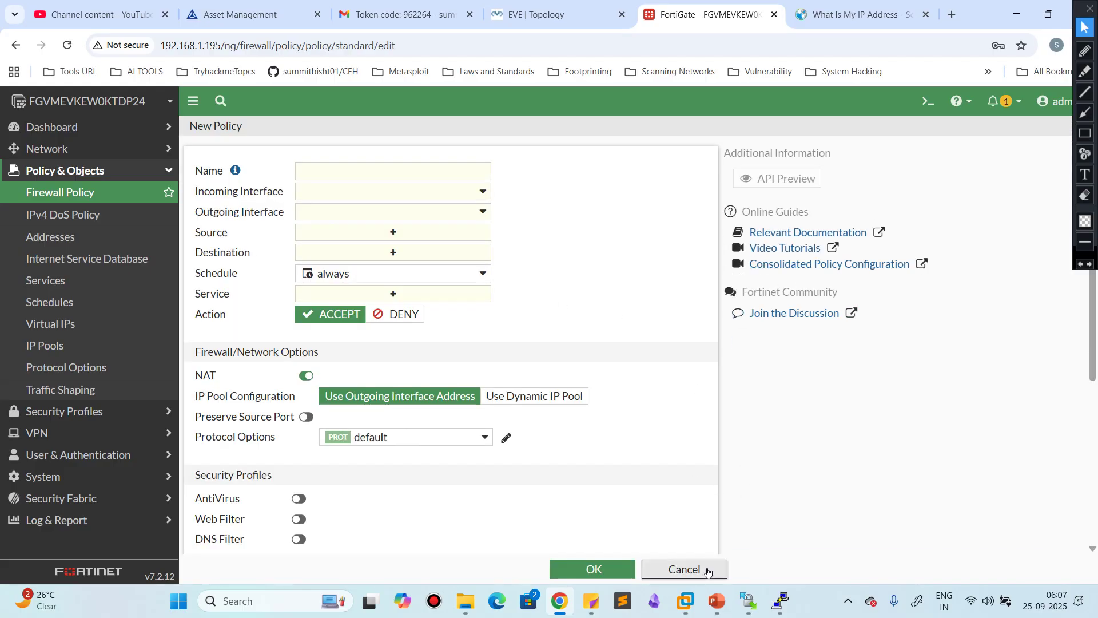
{"action": "left_click", "coordinate": [710, 569]}
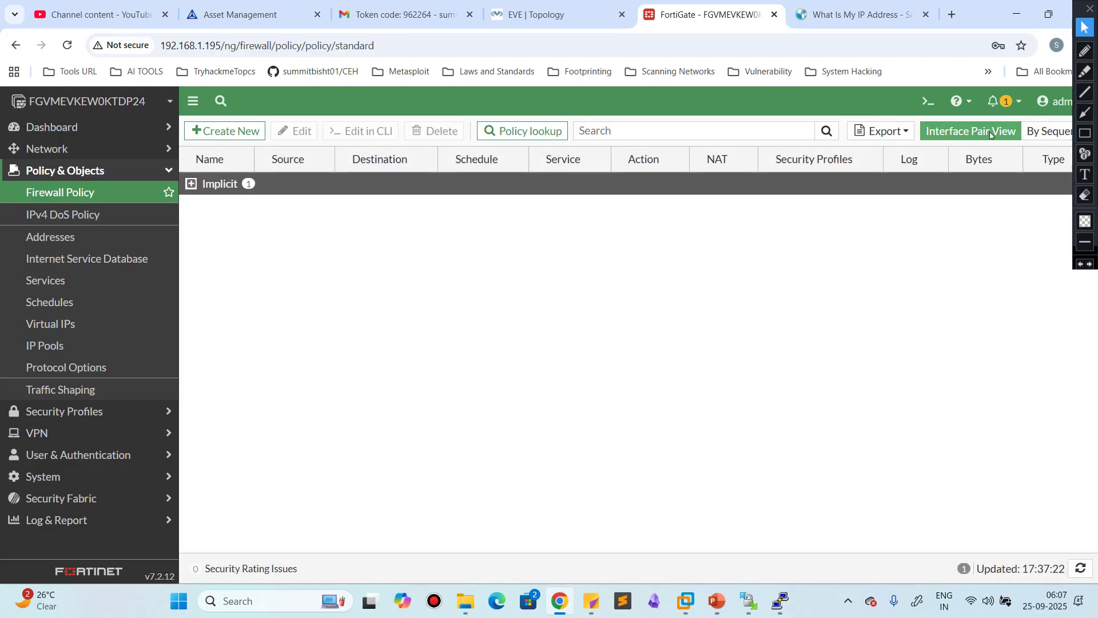
{"action": "left_click", "coordinate": [973, 132]}
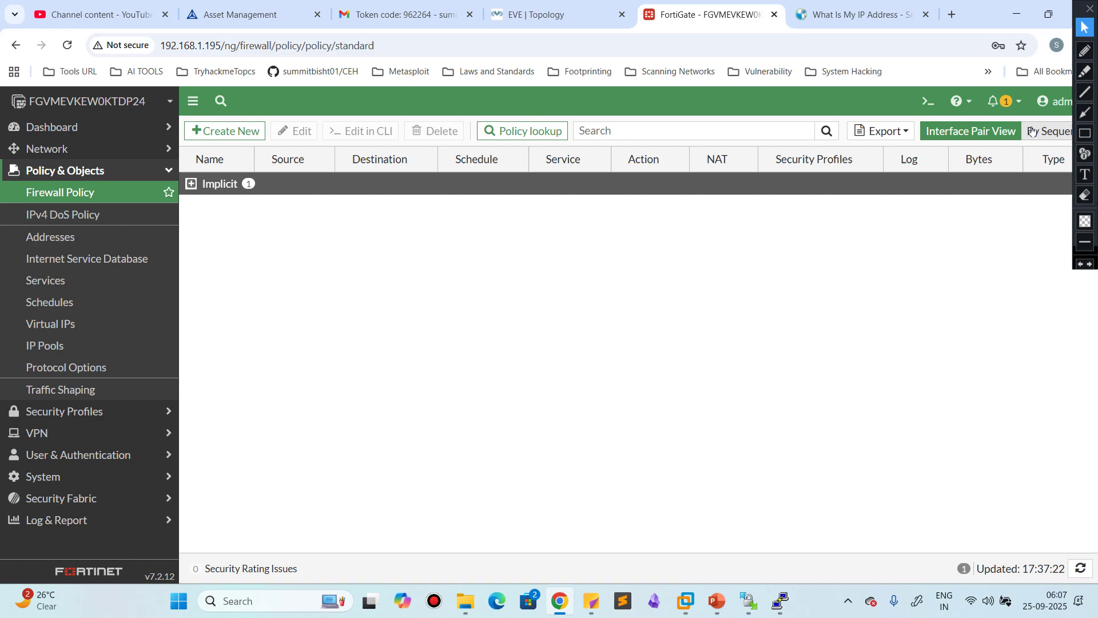
{"action": "left_click", "coordinate": [972, 133]}
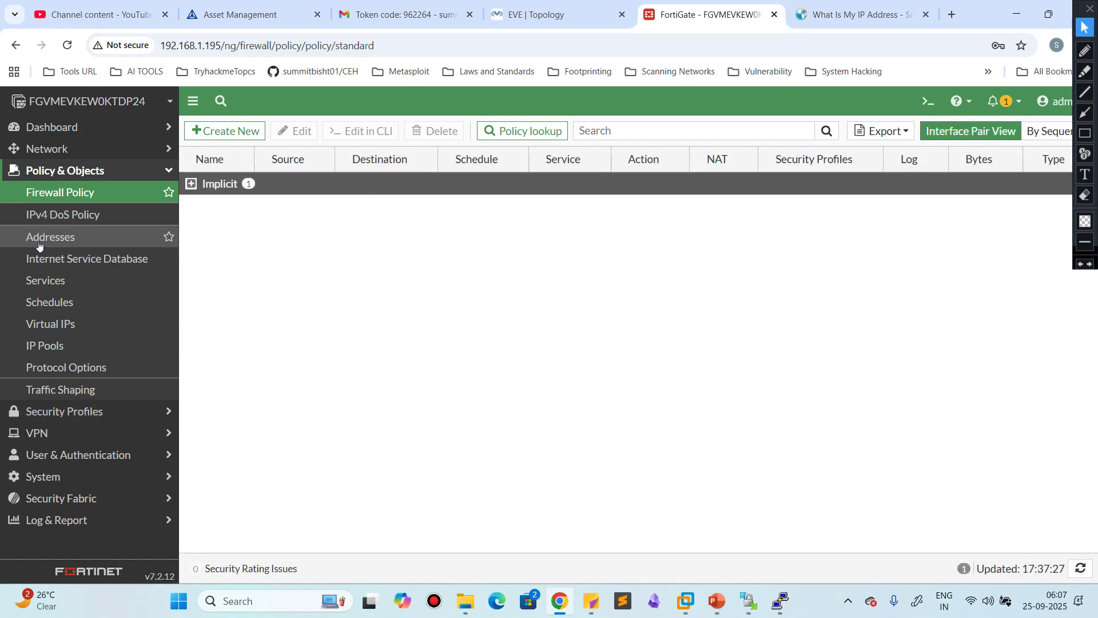
Step: View the IPv4 DoS Policy page, and look through the list of address objects and address groups
{"action": "left_click", "coordinate": [61, 221]}
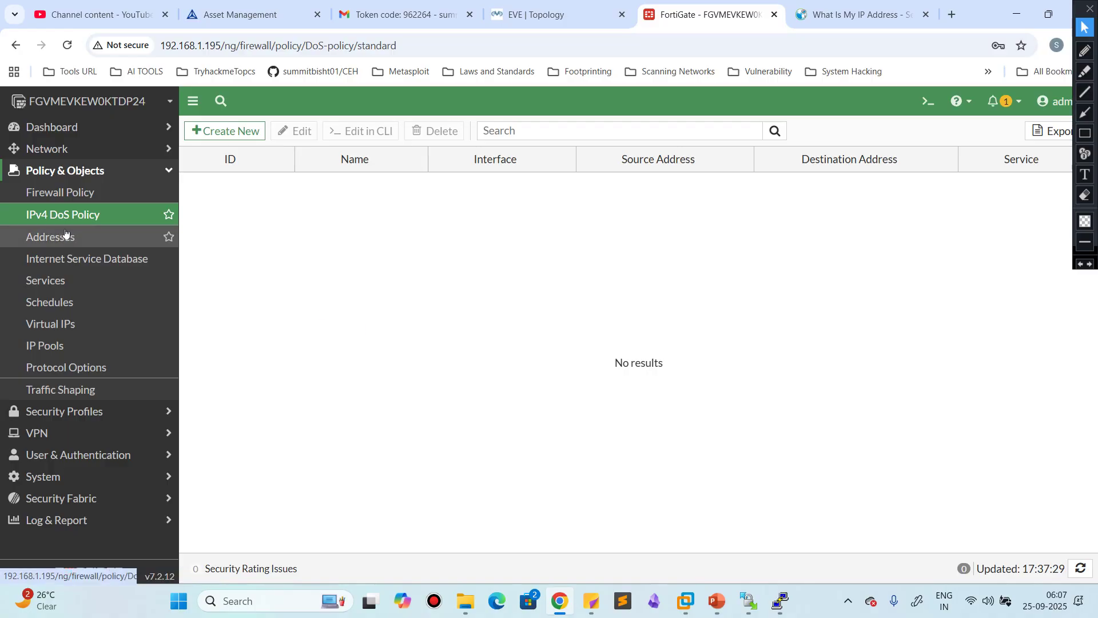
{"action": "left_click", "coordinate": [51, 243]}
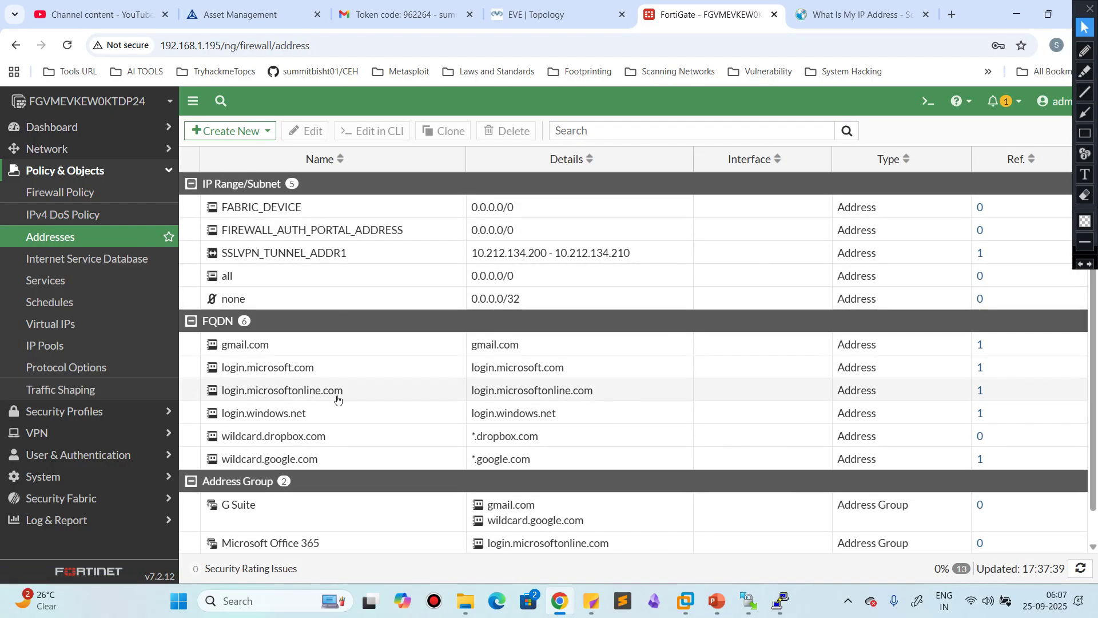
{"action": "scroll", "coordinate": [361, 456], "scroll_direction": "down", "scroll_amount": 1}
{"action": "scroll", "coordinate": [361, 456], "scroll_direction": "up", "scroll_amount": 1}
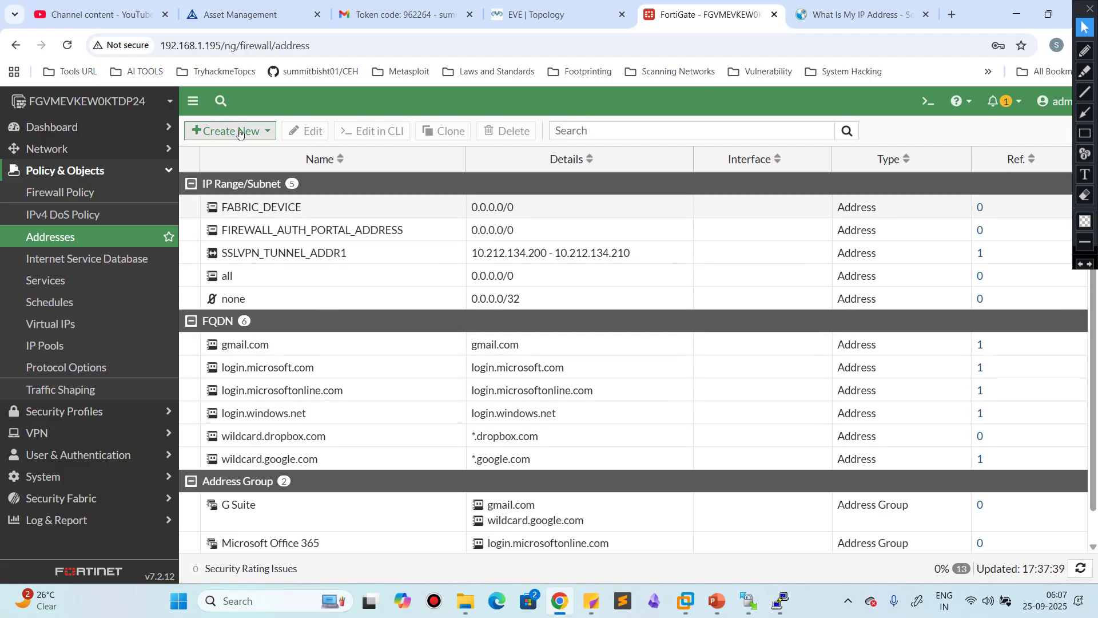
Step: Show the new address form with its available address types, and cancel without creating an address
{"action": "left_click", "coordinate": [243, 131]}
{"action": "left_click", "coordinate": [229, 152]}
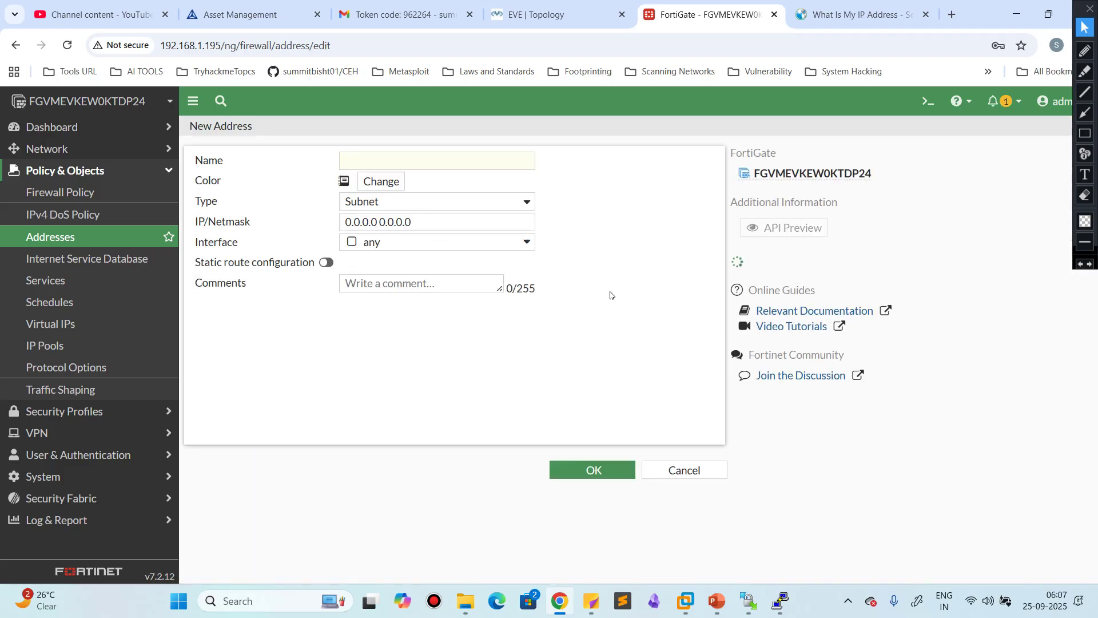
{"action": "left_click", "coordinate": [385, 206]}
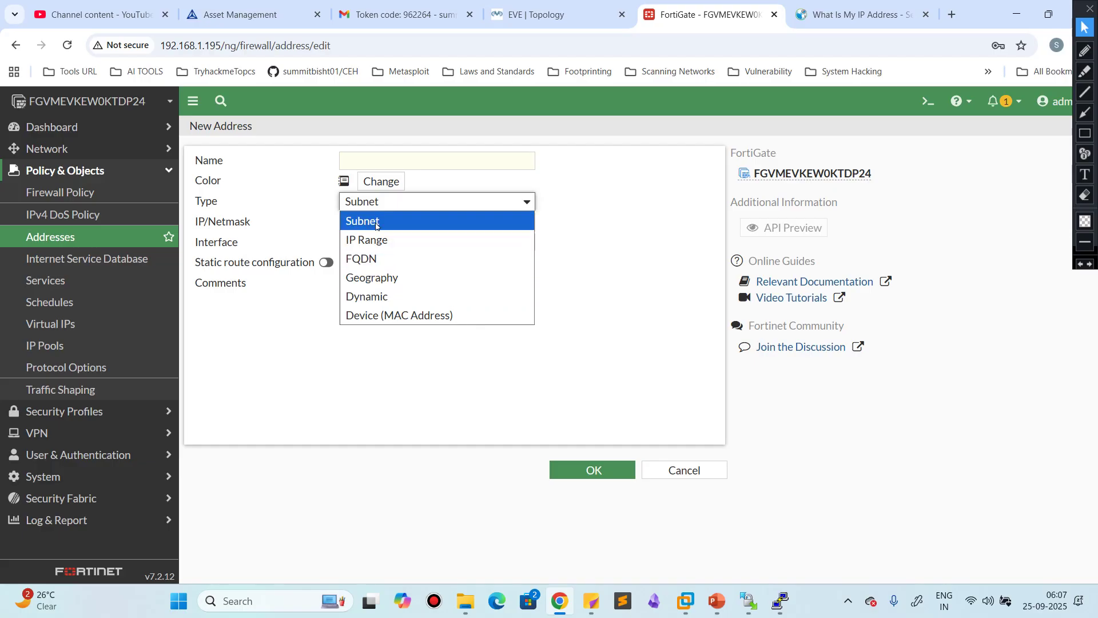
{"action": "left_click", "coordinate": [600, 230]}
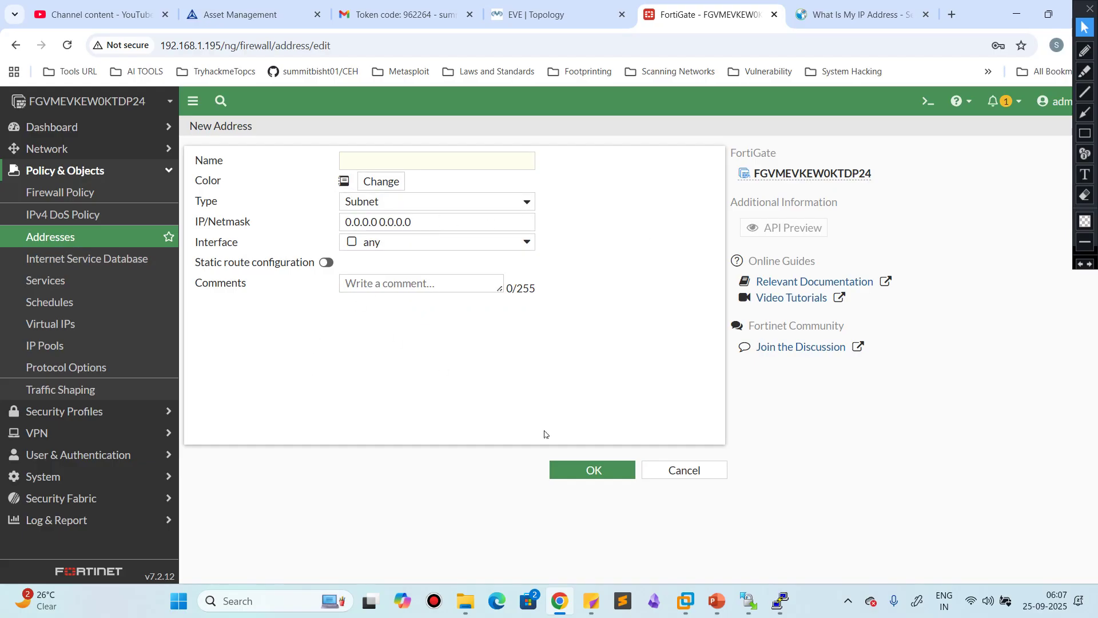
{"action": "left_click", "coordinate": [678, 481]}
Step: Browse the predefined internet services in the Internet Service Database
{"action": "left_click", "coordinate": [94, 258]}
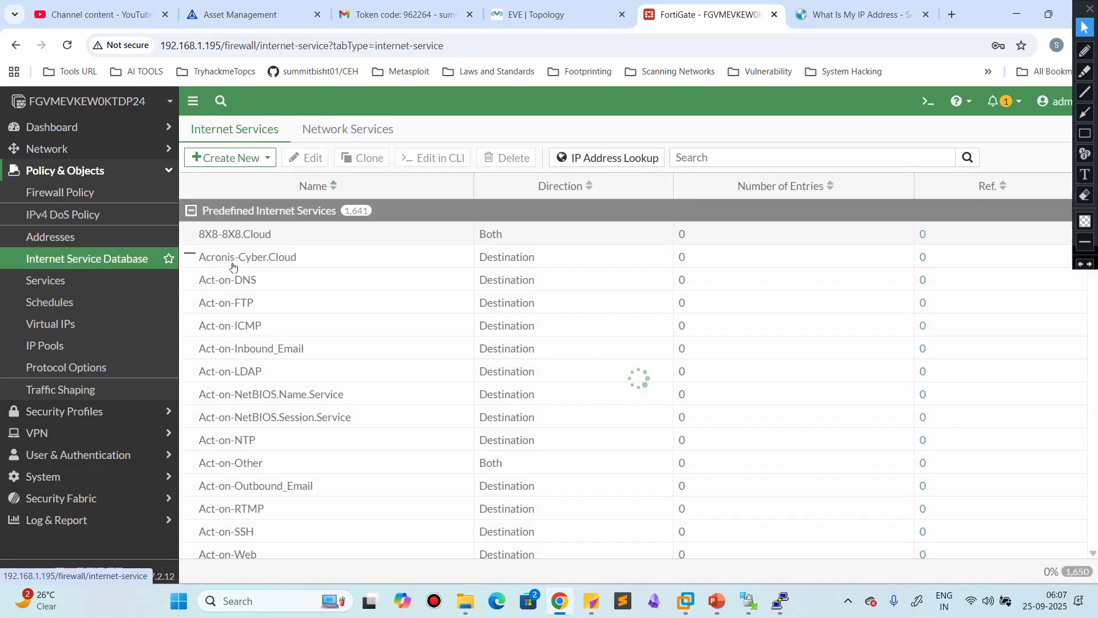
{"action": "left_click", "coordinate": [274, 317]}
{"action": "scroll", "coordinate": [248, 446], "scroll_direction": "down", "scroll_amount": 6}
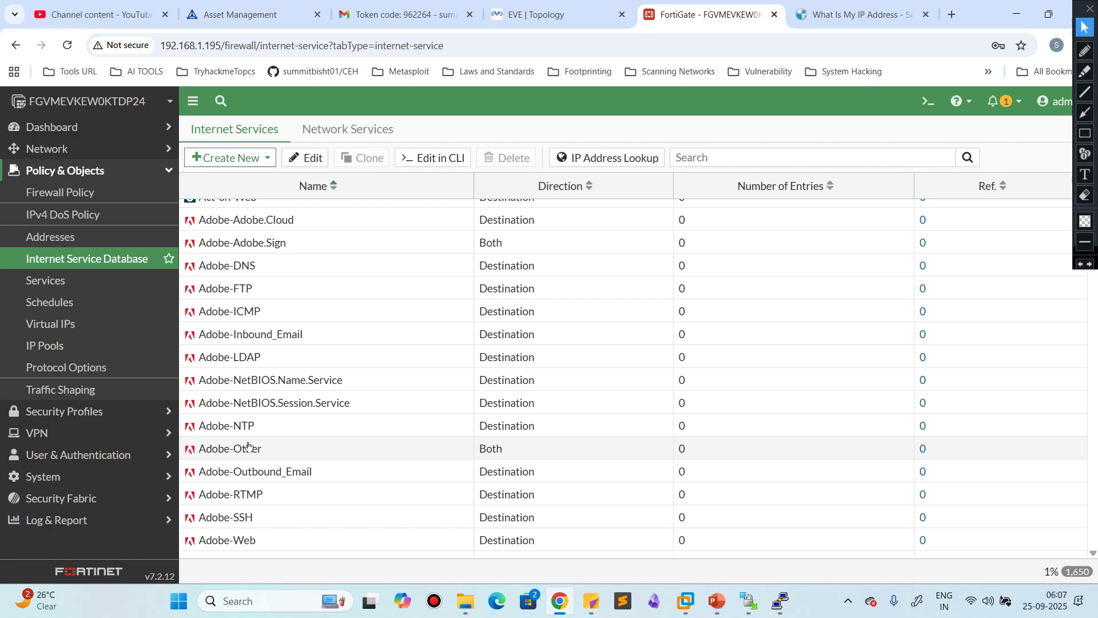
Step: View the details of the Adobe-NTP internet service without changing it, and look through the list of predefined services on the Services page
{"action": "double_click", "coordinate": [225, 433]}
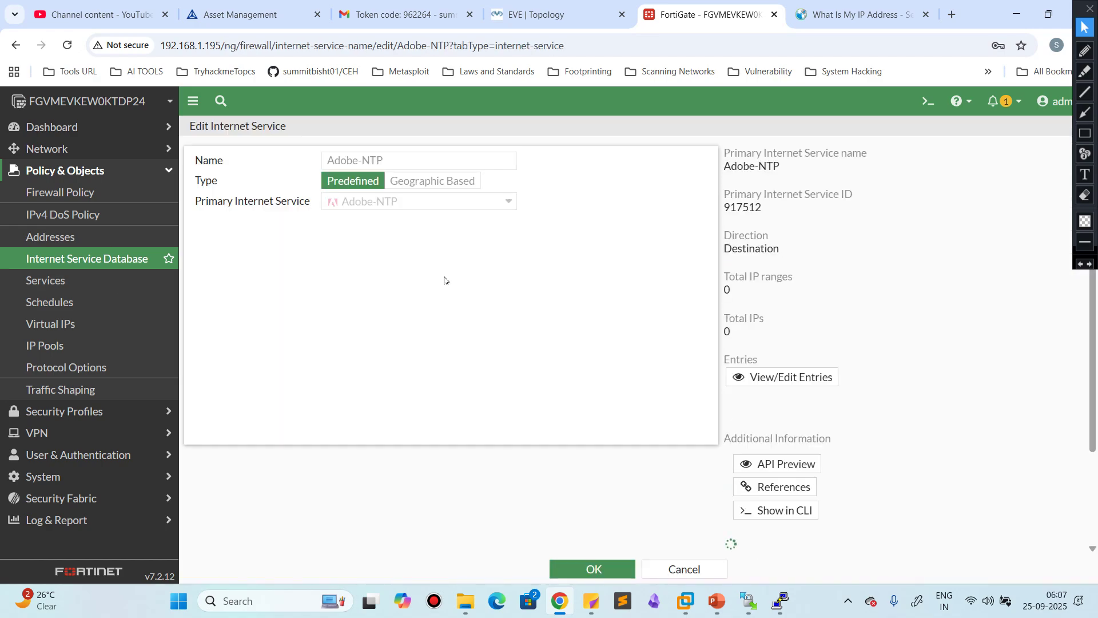
{"action": "left_click", "coordinate": [689, 570]}
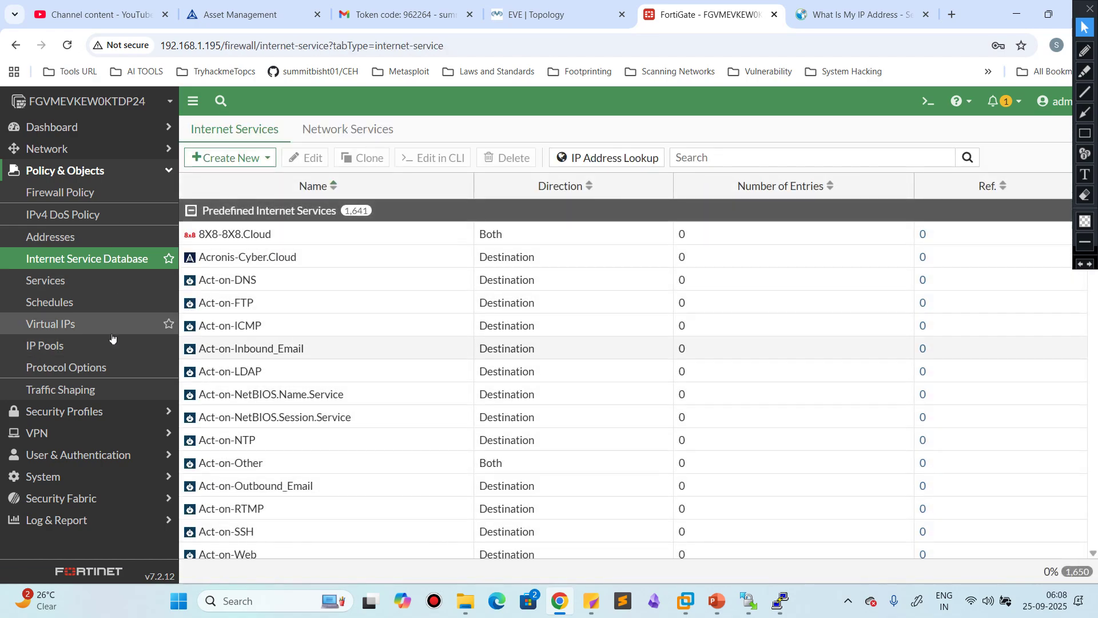
{"action": "left_click", "coordinate": [47, 276]}
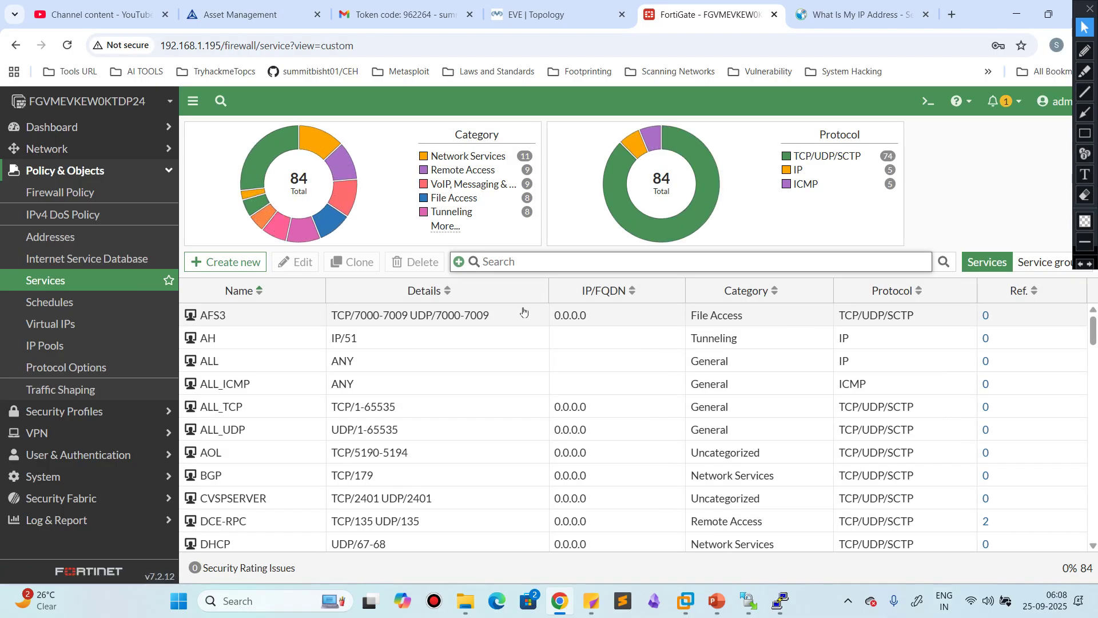
{"action": "scroll", "coordinate": [507, 316], "scroll_direction": "down", "scroll_amount": 15}
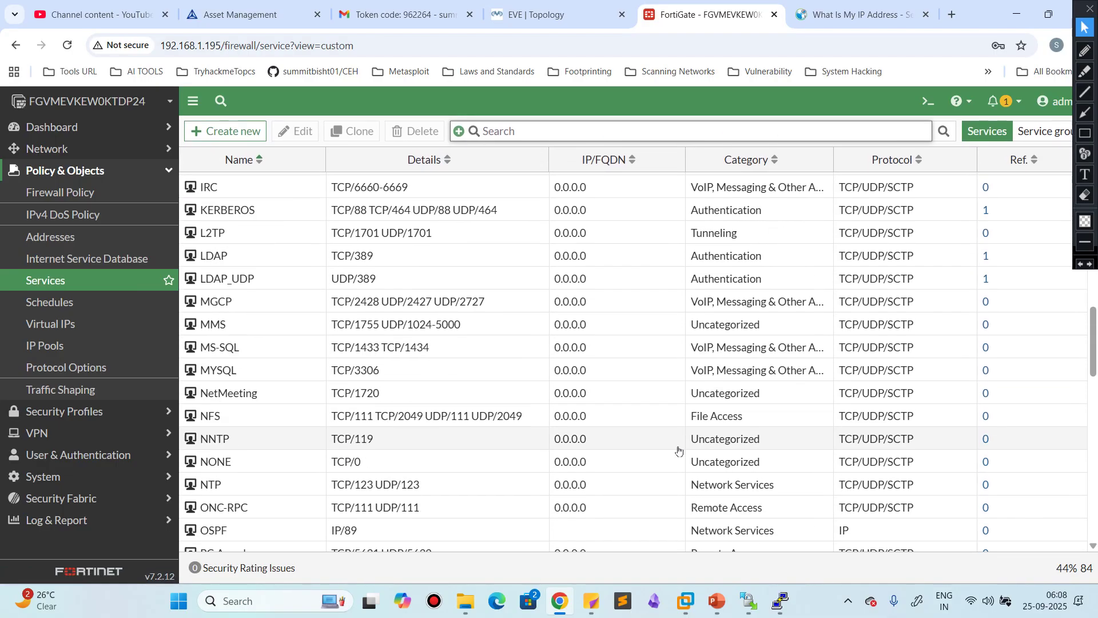
{"action": "scroll", "coordinate": [515, 420], "scroll_direction": "up", "scroll_amount": 10}
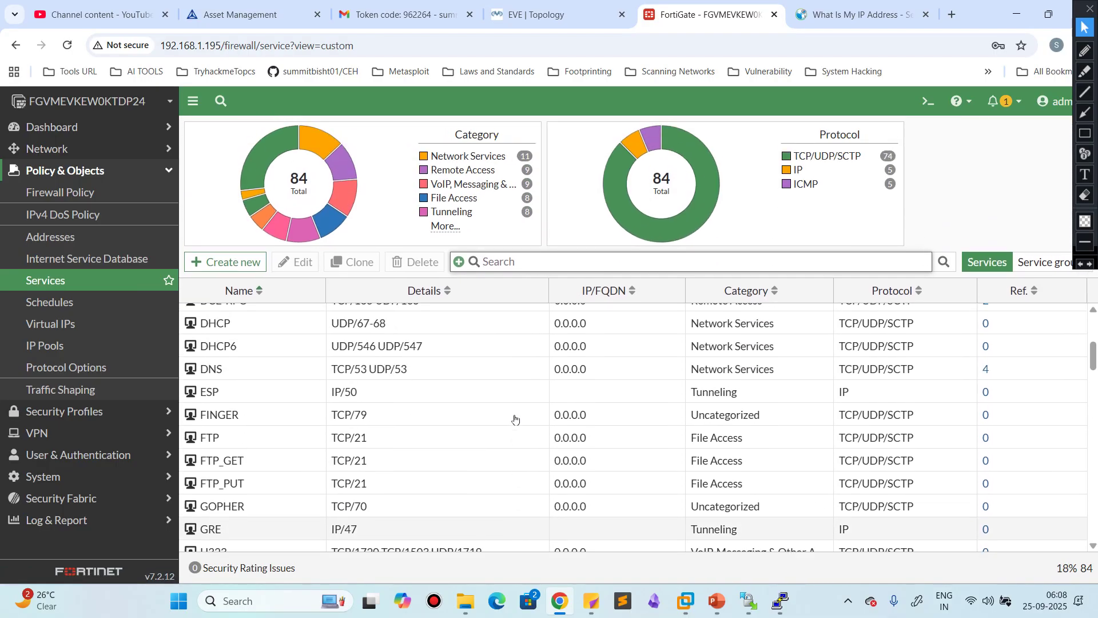
{"action": "scroll", "coordinate": [515, 420], "scroll_direction": "up", "scroll_amount": 5}
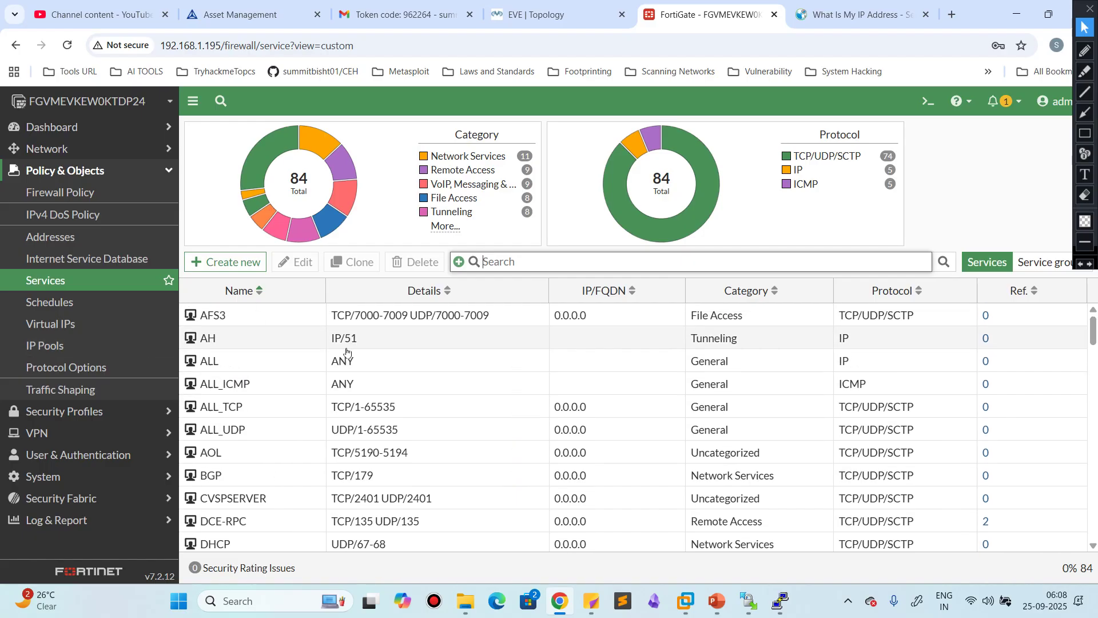
Step: View the Schedules page and the new schedule form, and cancel without creating a schedule
{"action": "left_click", "coordinate": [47, 303]}
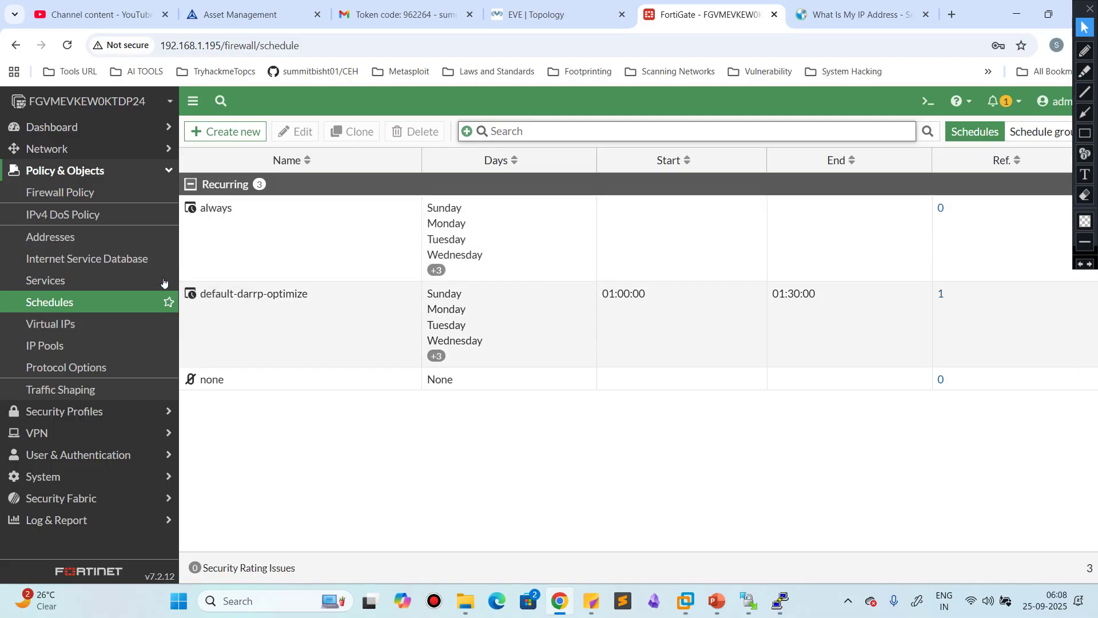
{"action": "left_click", "coordinate": [225, 132]}
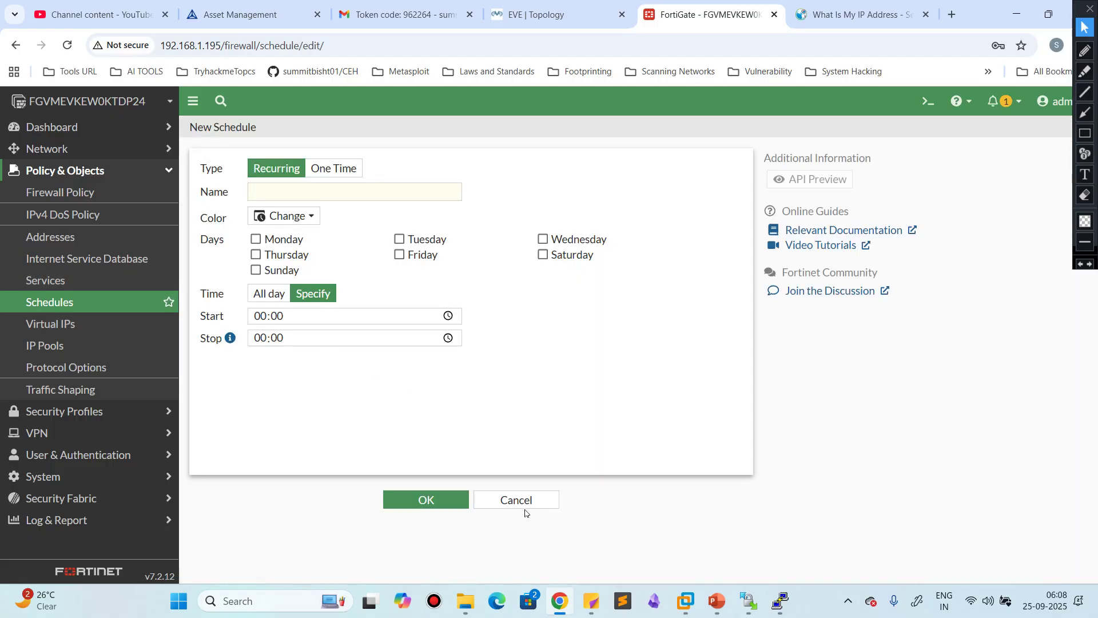
{"action": "left_click", "coordinate": [523, 506]}
Step: View the Virtual IPs and IP Pools pages, and show the new dynamic IP pool form without creating a pool
{"action": "left_click", "coordinate": [40, 323]}
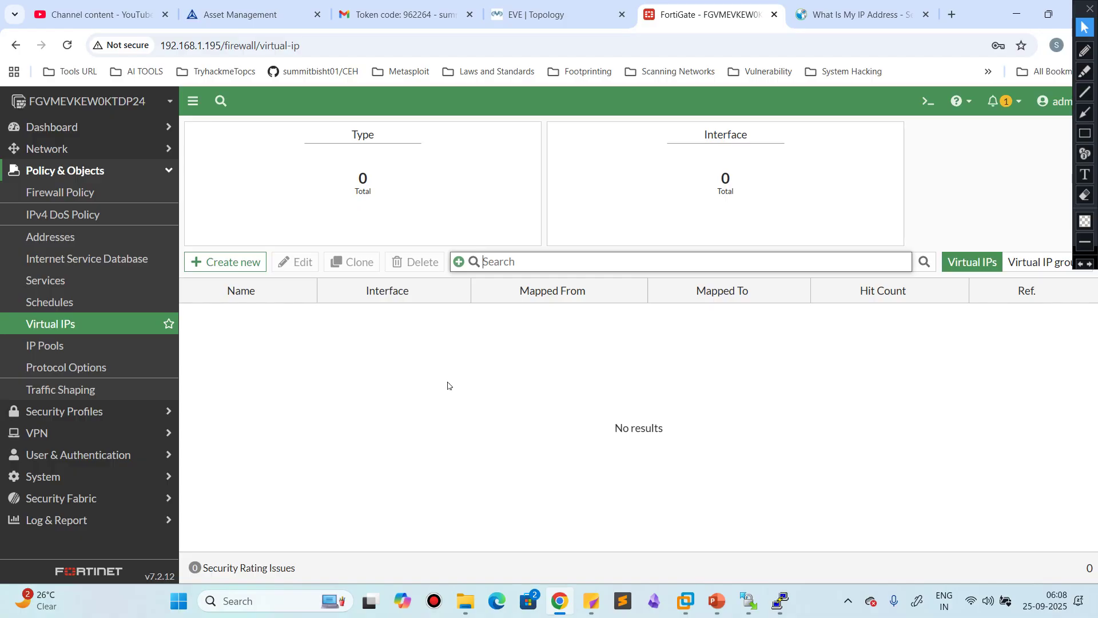
{"action": "left_click", "coordinate": [50, 366]}
{"action": "left_click", "coordinate": [60, 347]}
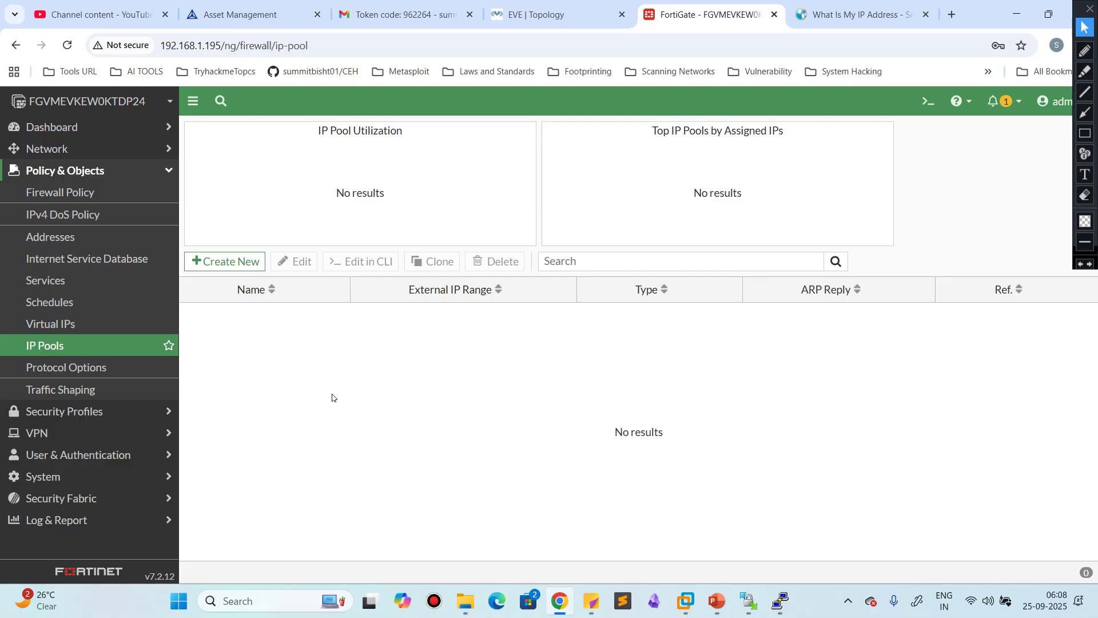
{"action": "left_click", "coordinate": [252, 261]}
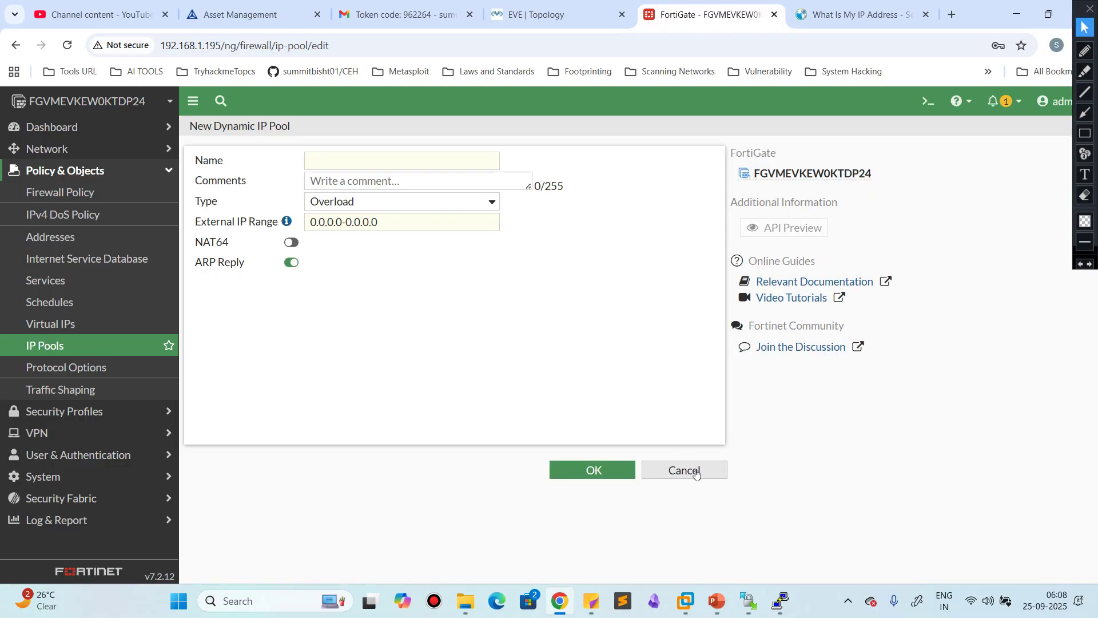
{"action": "left_click", "coordinate": [684, 470]}
Step: View the Protocol Options list and the new protocol options form with its port mappings, and cancel the form
{"action": "left_click", "coordinate": [65, 367]}
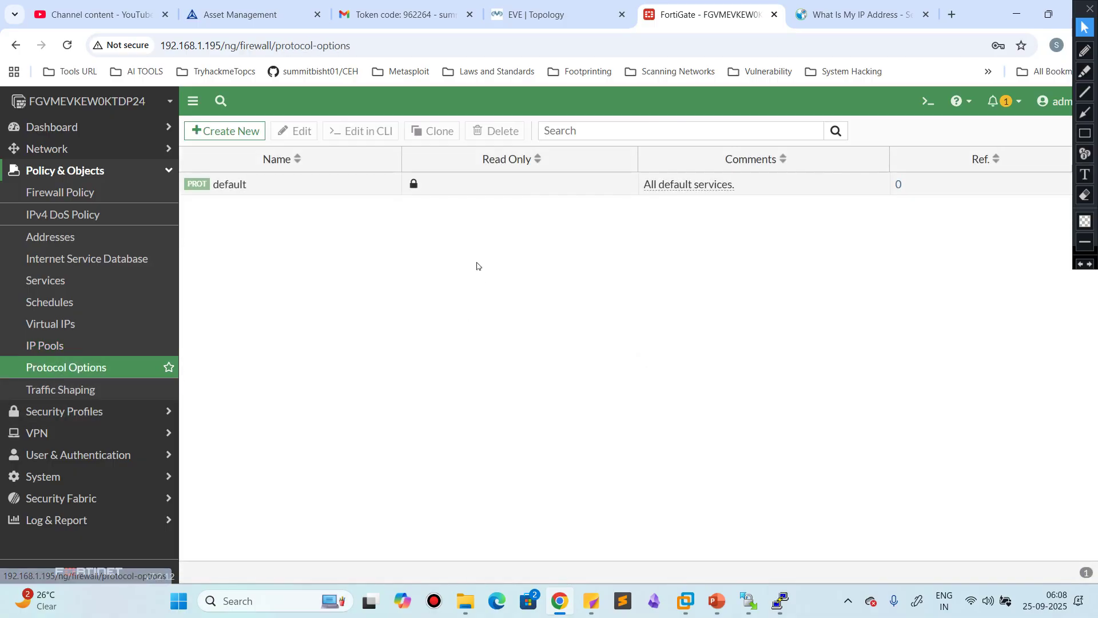
{"action": "left_click", "coordinate": [220, 131]}
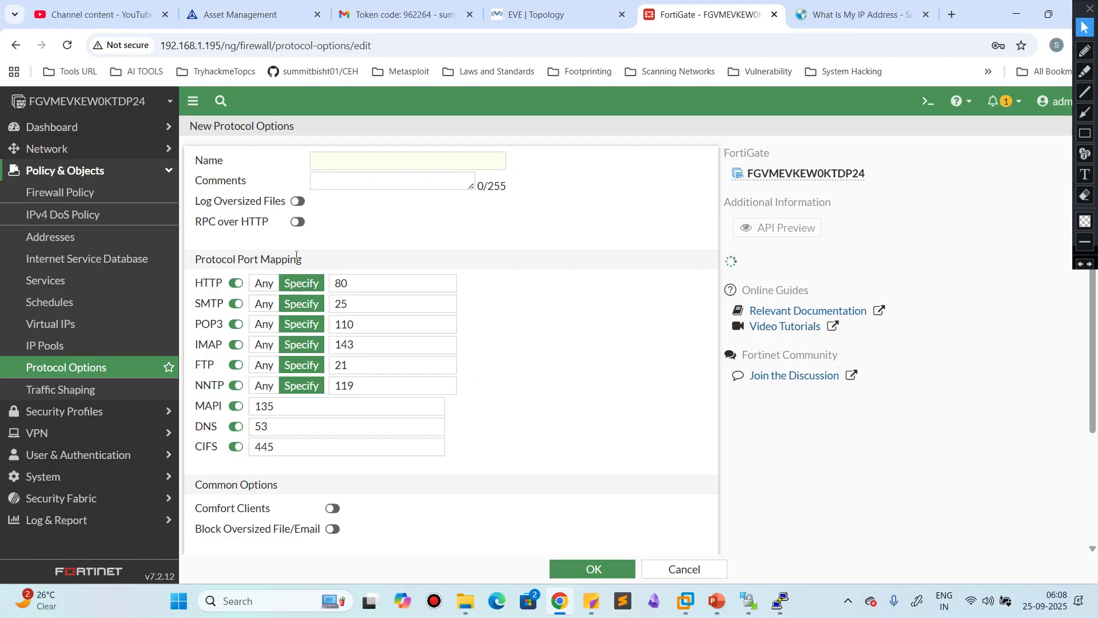
{"action": "left_click", "coordinate": [684, 570]}
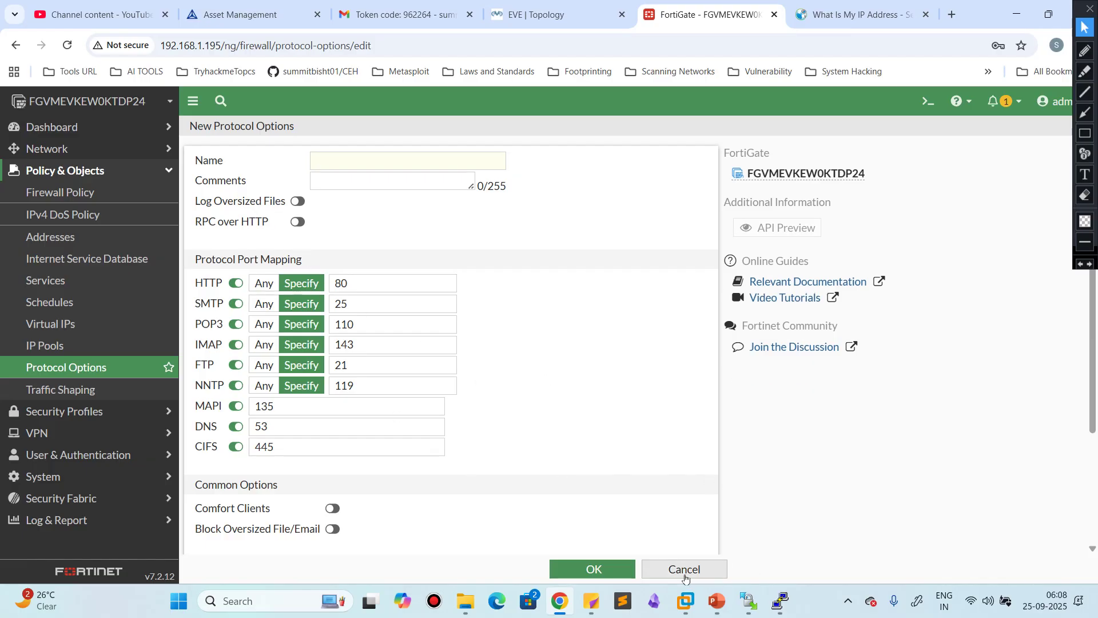
Step: View the traffic shapers and show the new shaper form with the Per IP Shaper type, and cancel it
{"action": "left_click", "coordinate": [67, 388]}
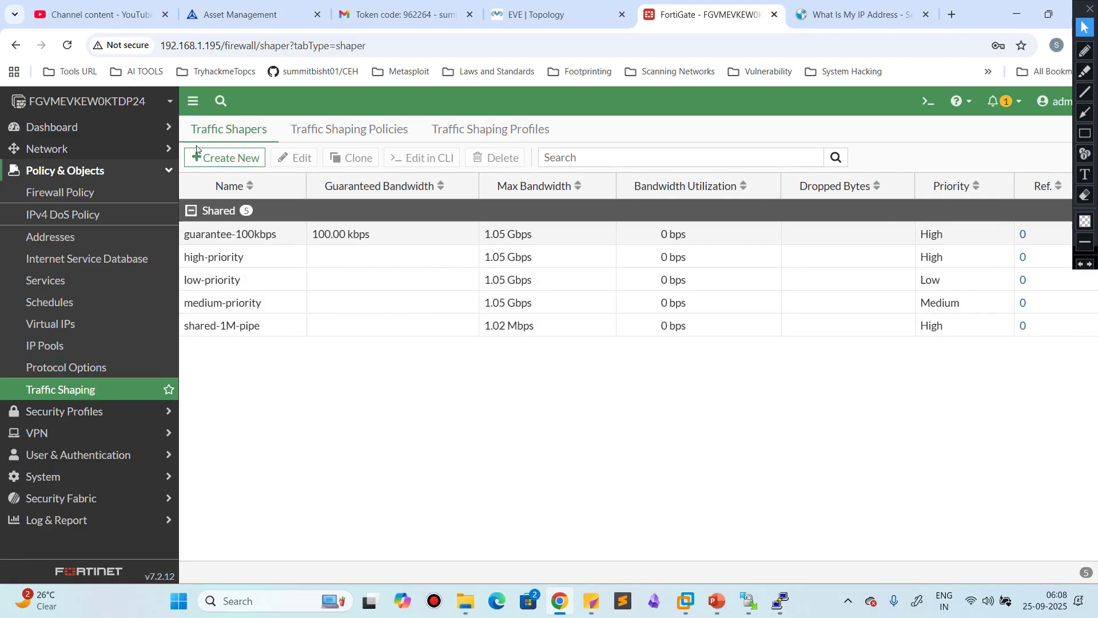
{"action": "left_click", "coordinate": [223, 157]}
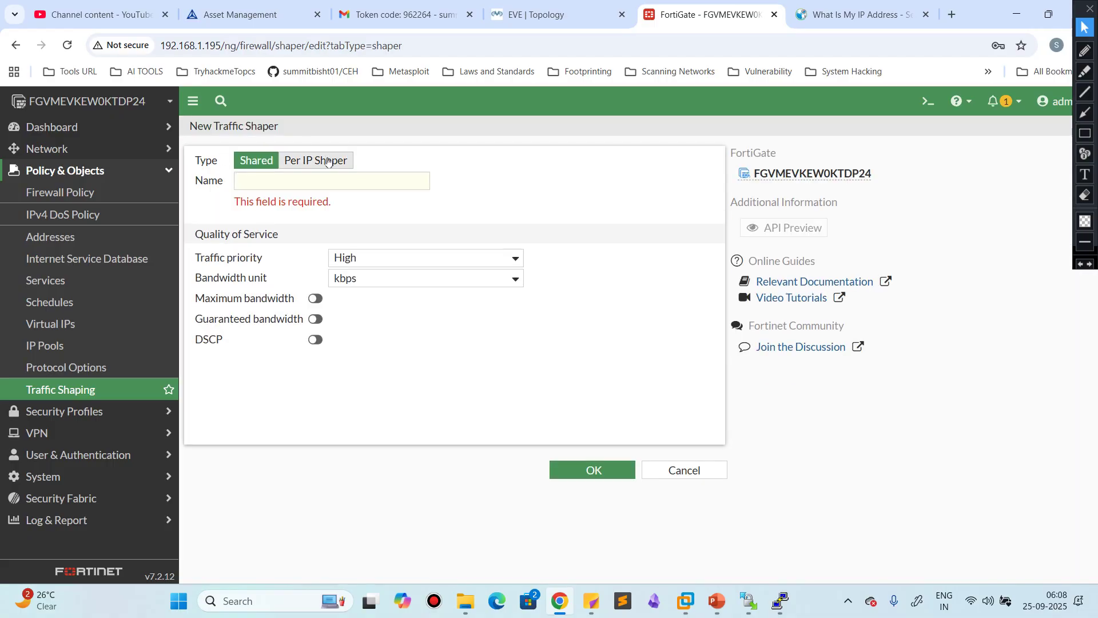
{"action": "left_click", "coordinate": [329, 162]}
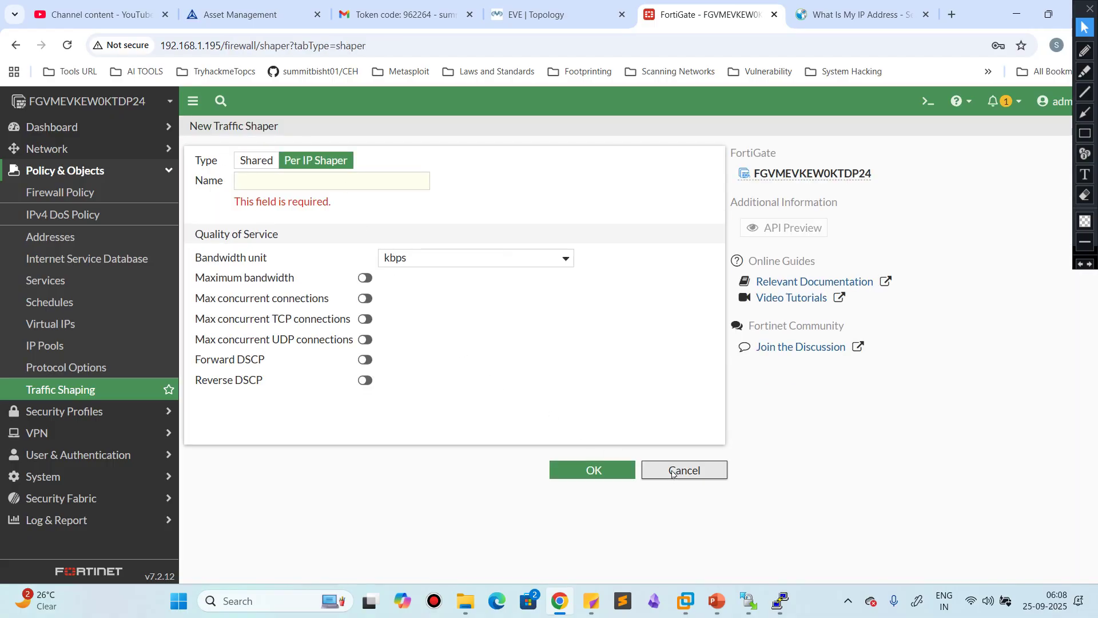
{"action": "left_click", "coordinate": [685, 469]}
Step: Review the default and wifi-default AntiVirus profiles under Security Profiles, and leave both without saving changes
{"action": "left_click", "coordinate": [64, 412]}
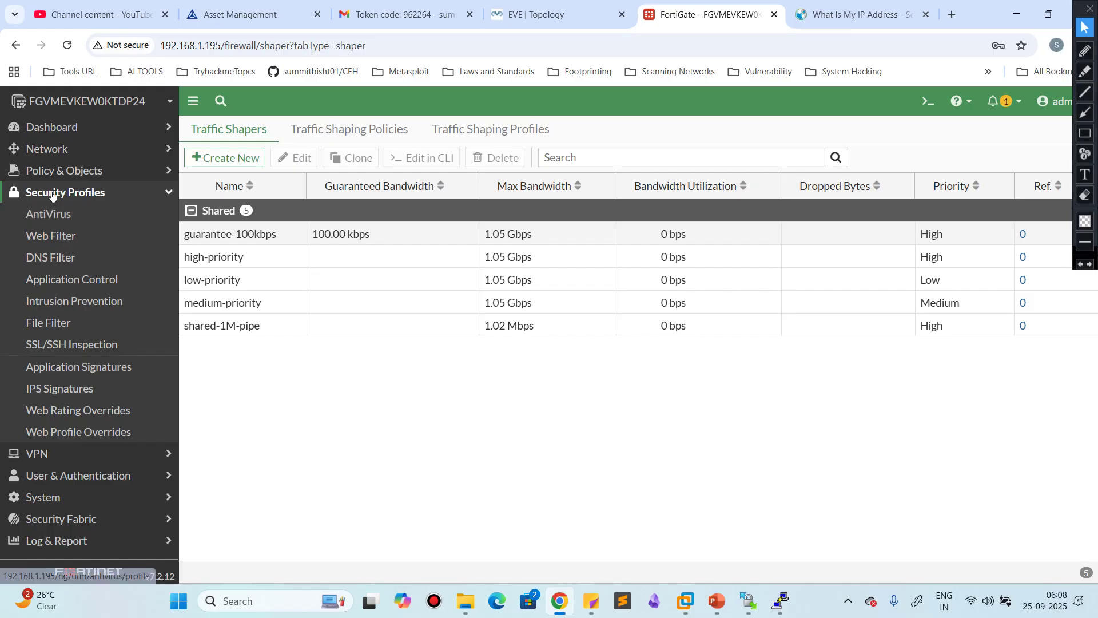
{"action": "left_click", "coordinate": [64, 211]}
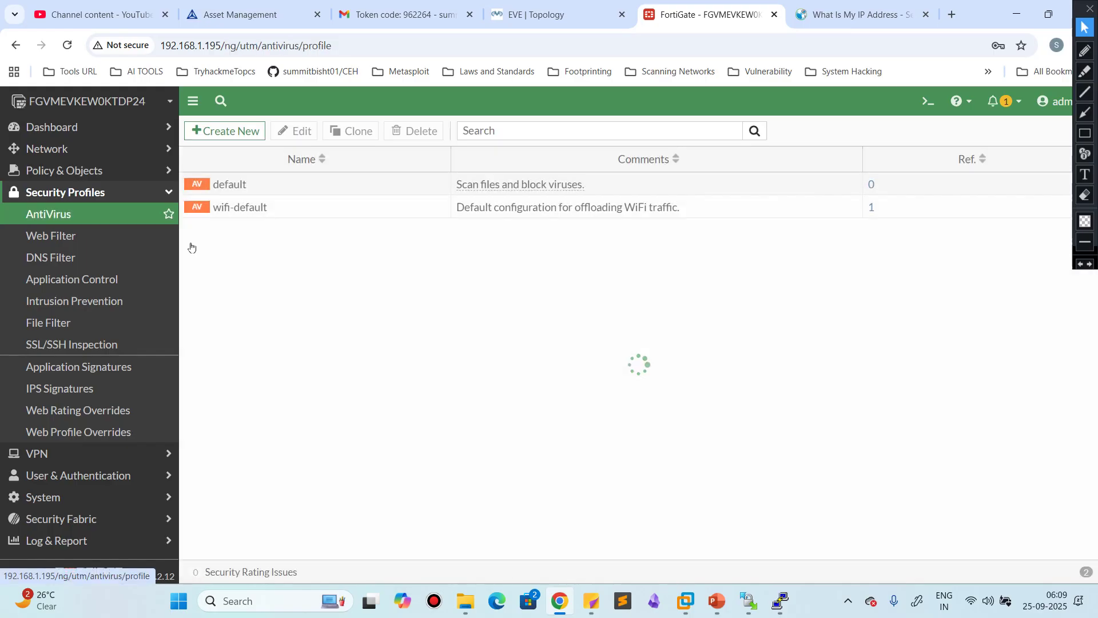
{"action": "double_click", "coordinate": [236, 187]}
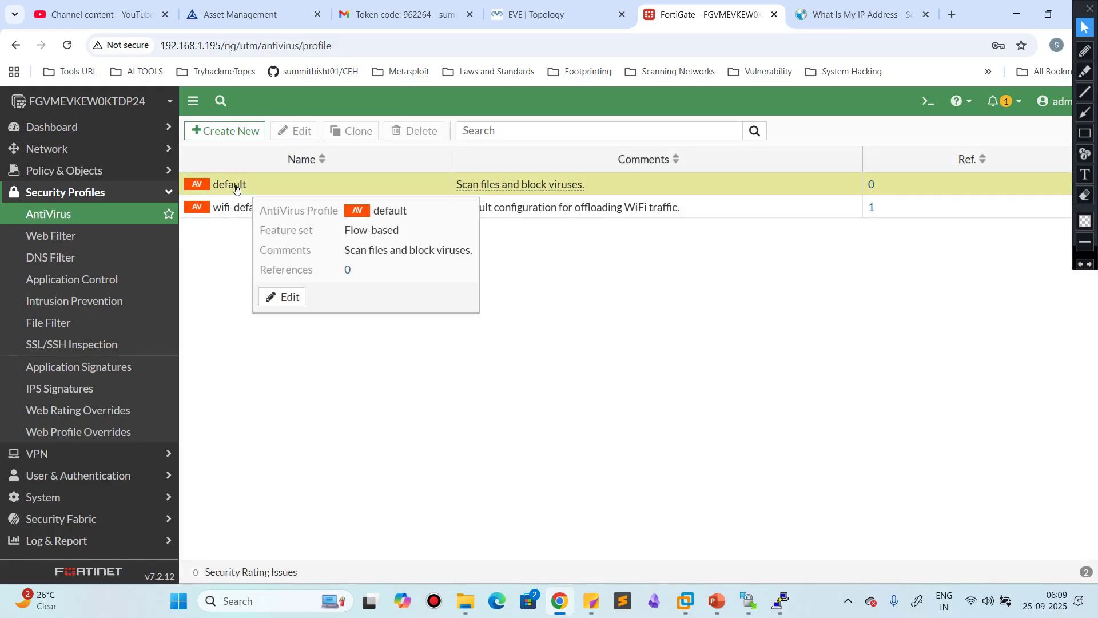
{"action": "scroll", "coordinate": [435, 387], "scroll_direction": "down", "scroll_amount": 3}
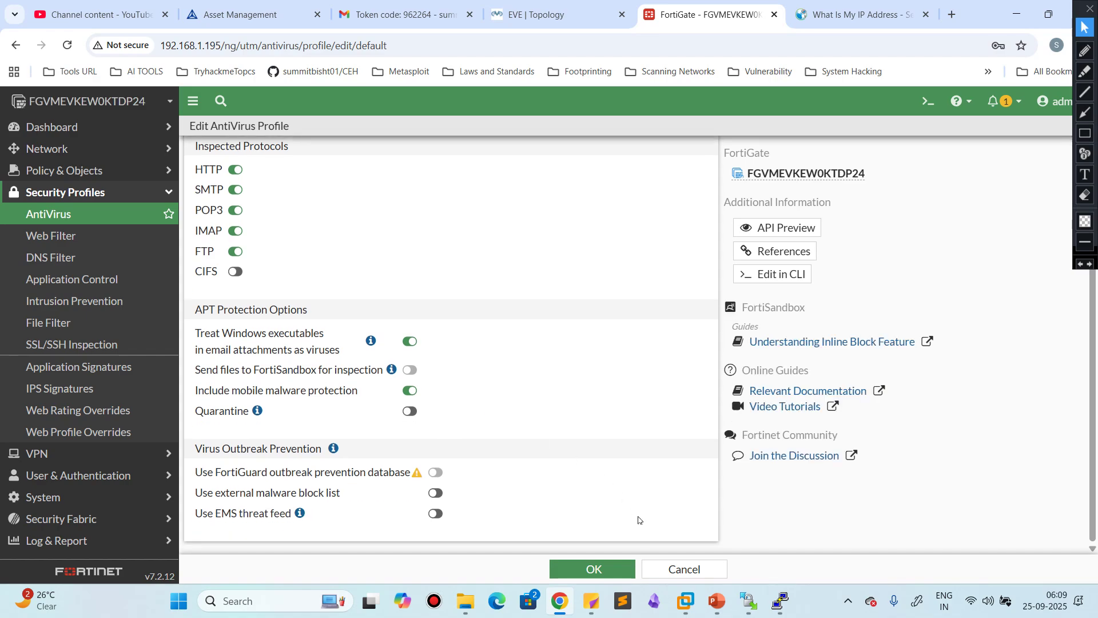
{"action": "left_click", "coordinate": [681, 568]}
{"action": "right_click", "coordinate": [384, 189]}
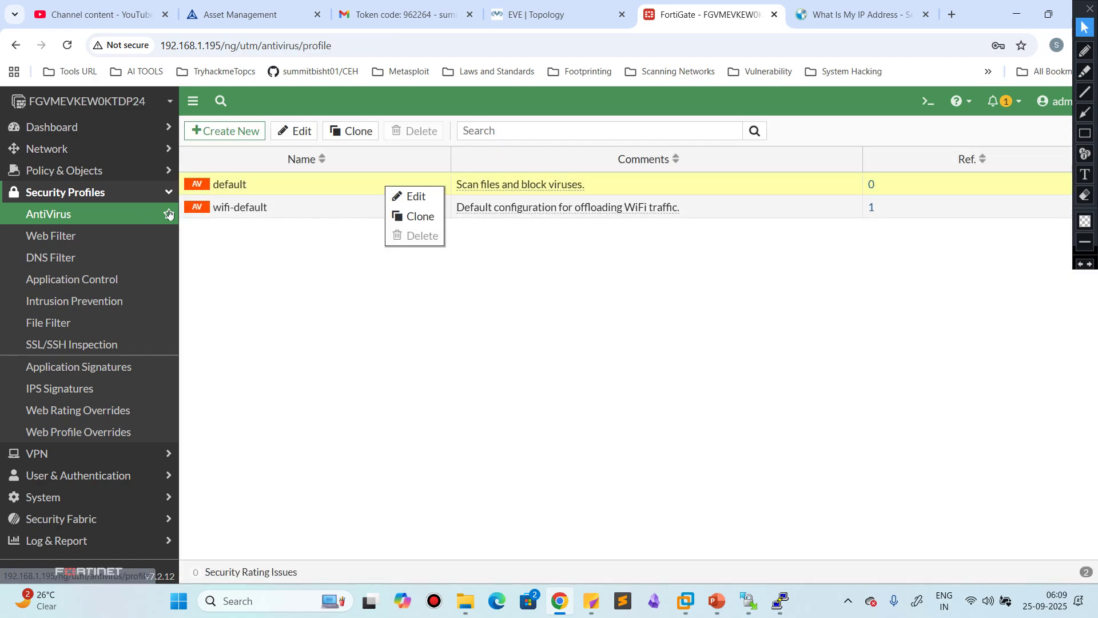
{"action": "double_click", "coordinate": [236, 208]}
{"action": "left_click", "coordinate": [688, 568]}
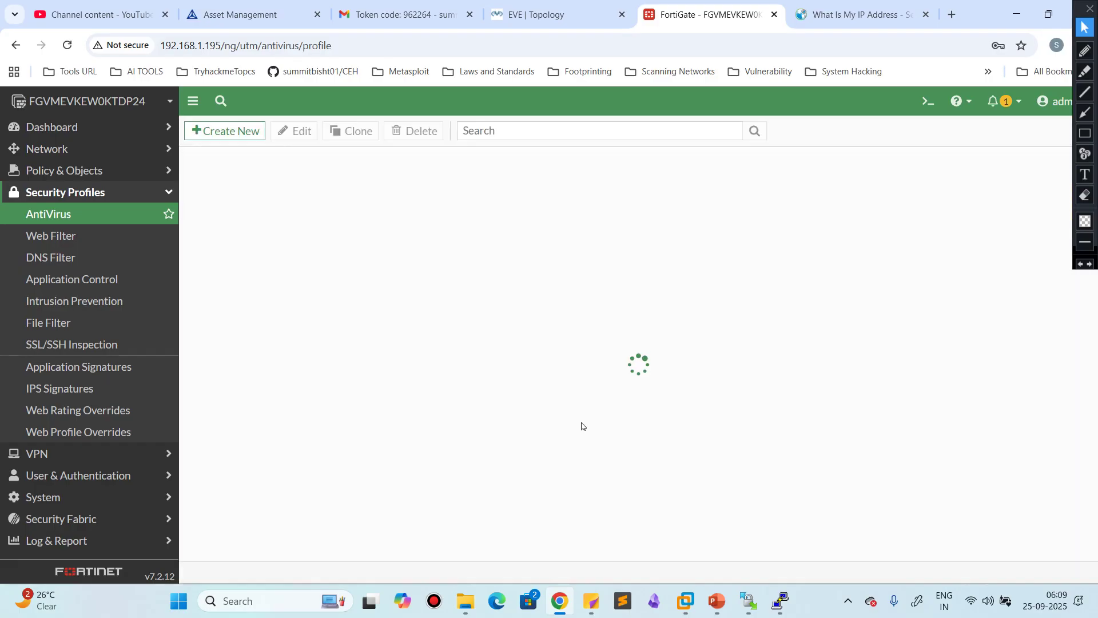
Step: Demonstrate a new AntiVirus profile by enabling HTTP, POP3, IMAP, FTP and CIFS inspection, and cancel without creating it
{"action": "left_click", "coordinate": [230, 130]}
{"action": "scroll", "coordinate": [283, 344], "scroll_direction": "down", "scroll_amount": 1}
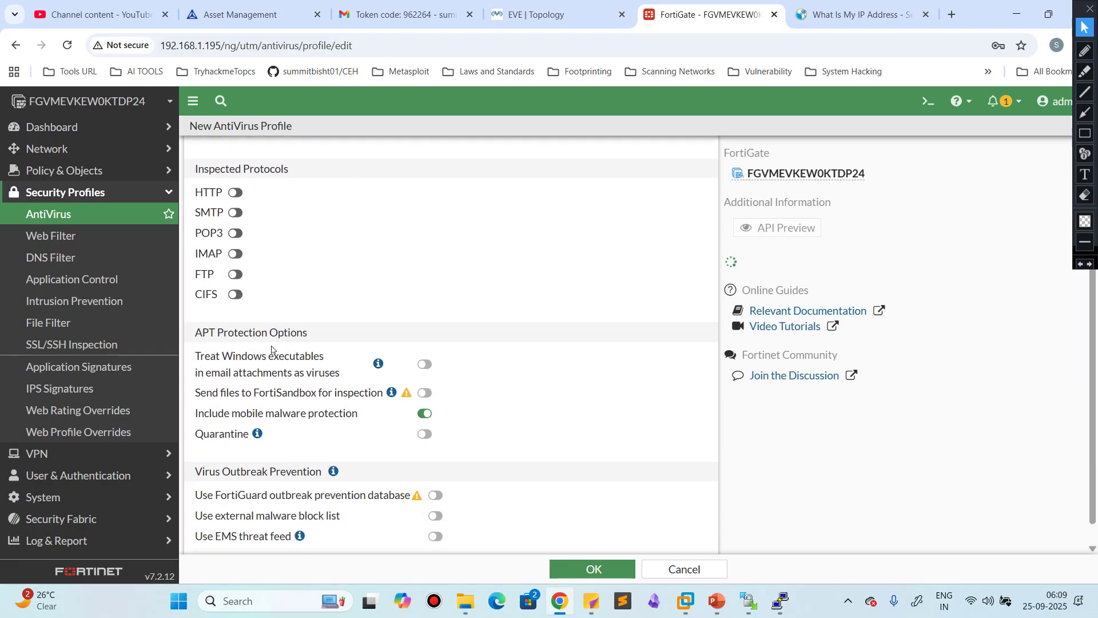
{"action": "left_click", "coordinate": [235, 193]}
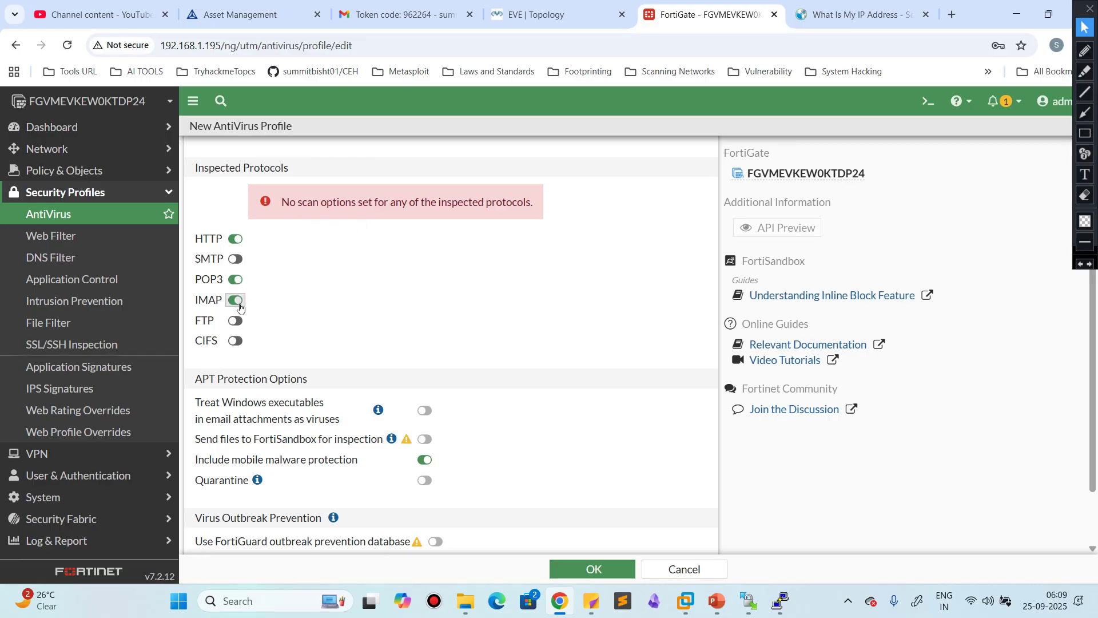
{"action": "scroll", "coordinate": [368, 360], "scroll_direction": "down", "scroll_amount": 1}
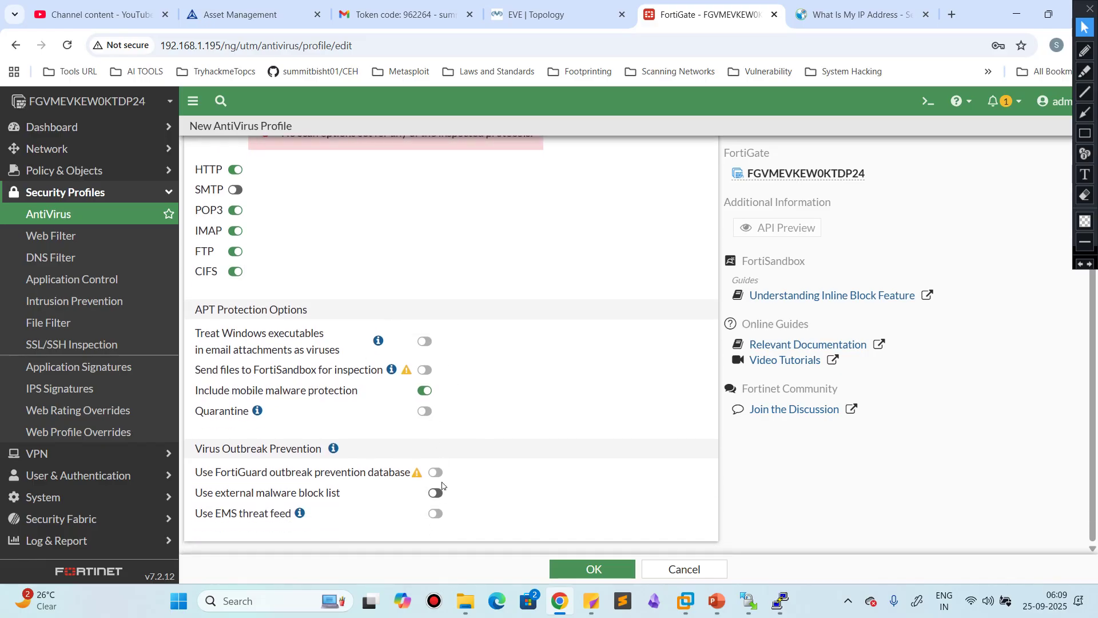
{"action": "left_click", "coordinate": [680, 569]}
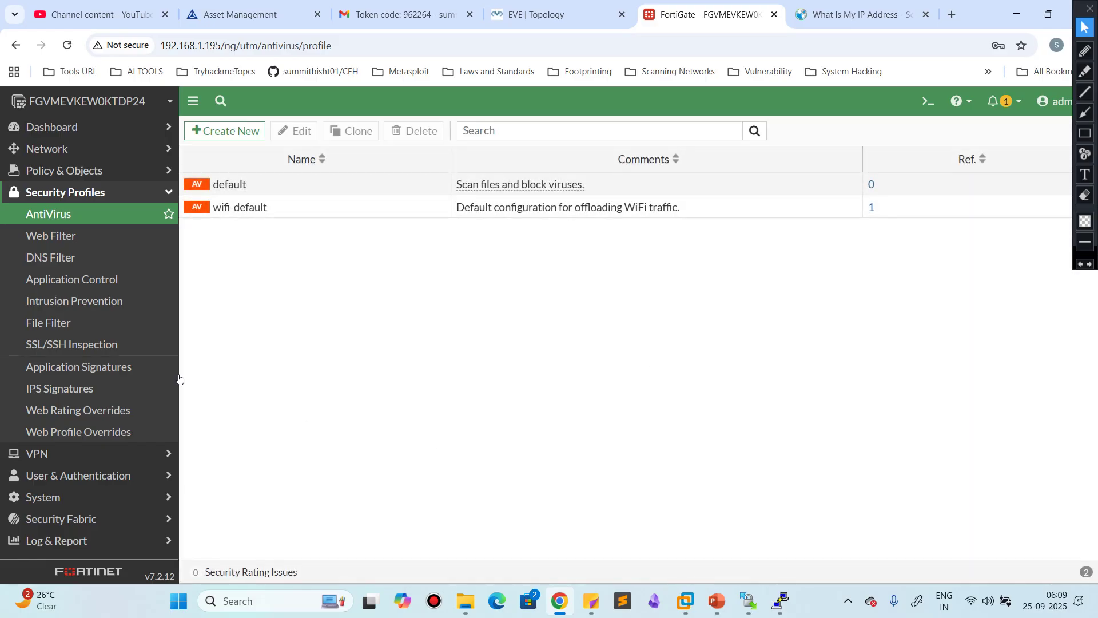
Step: Examine the monitor-all Web Filter profile, including its FortiGuard category actions and static URL filter options, and cancel without changes
{"action": "left_click", "coordinate": [51, 236]}
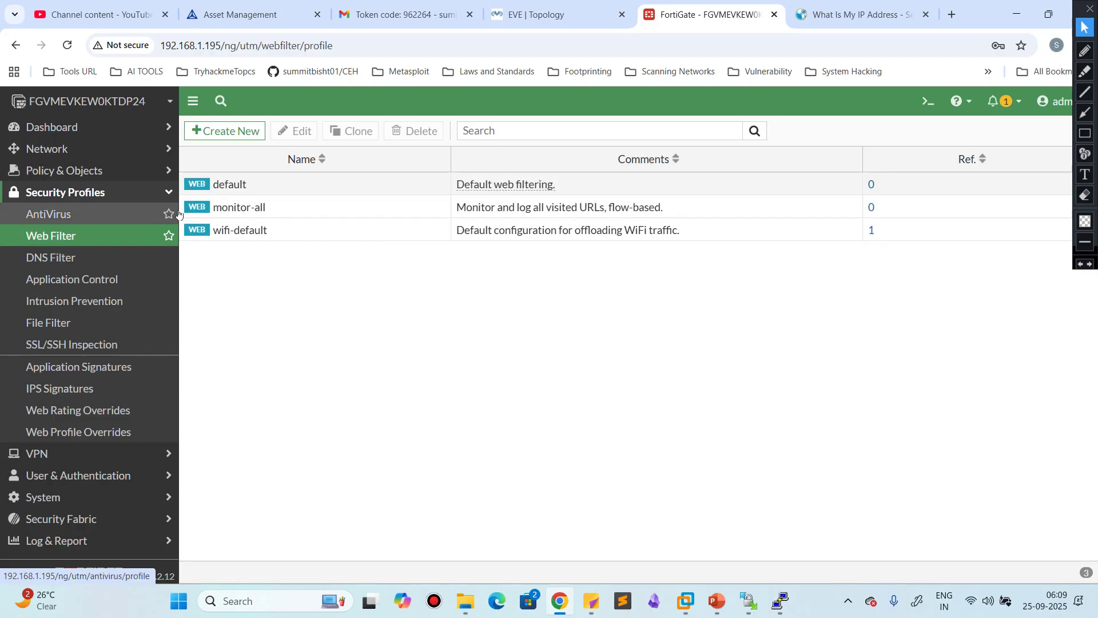
{"action": "left_click", "coordinate": [320, 216]}
{"action": "double_click", "coordinate": [320, 217]}
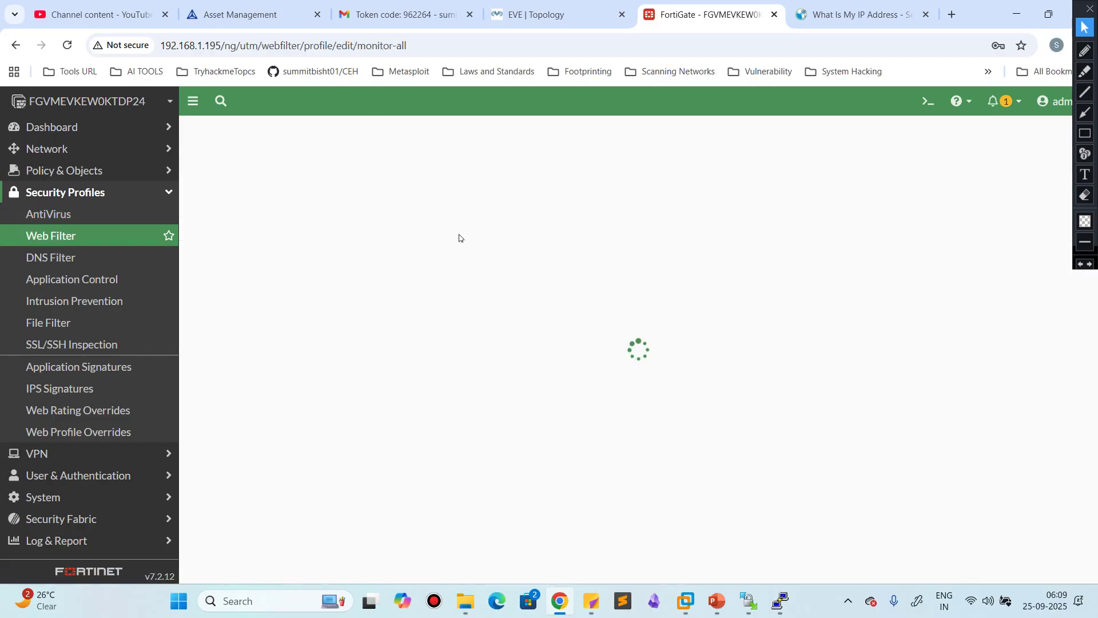
{"action": "scroll", "coordinate": [421, 318], "scroll_direction": "down", "scroll_amount": 6}
{"action": "scroll", "coordinate": [415, 307], "scroll_direction": "up", "scroll_amount": 1}
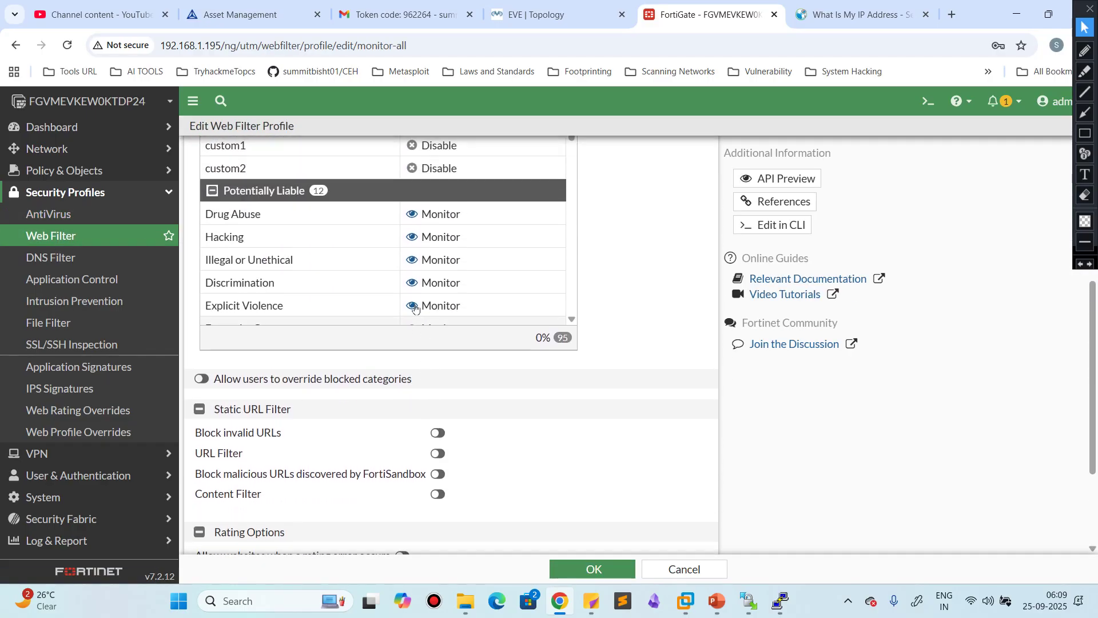
{"action": "scroll", "coordinate": [408, 282], "scroll_direction": "up", "scroll_amount": 3}
{"action": "scroll", "coordinate": [409, 374], "scroll_direction": "down", "scroll_amount": 3}
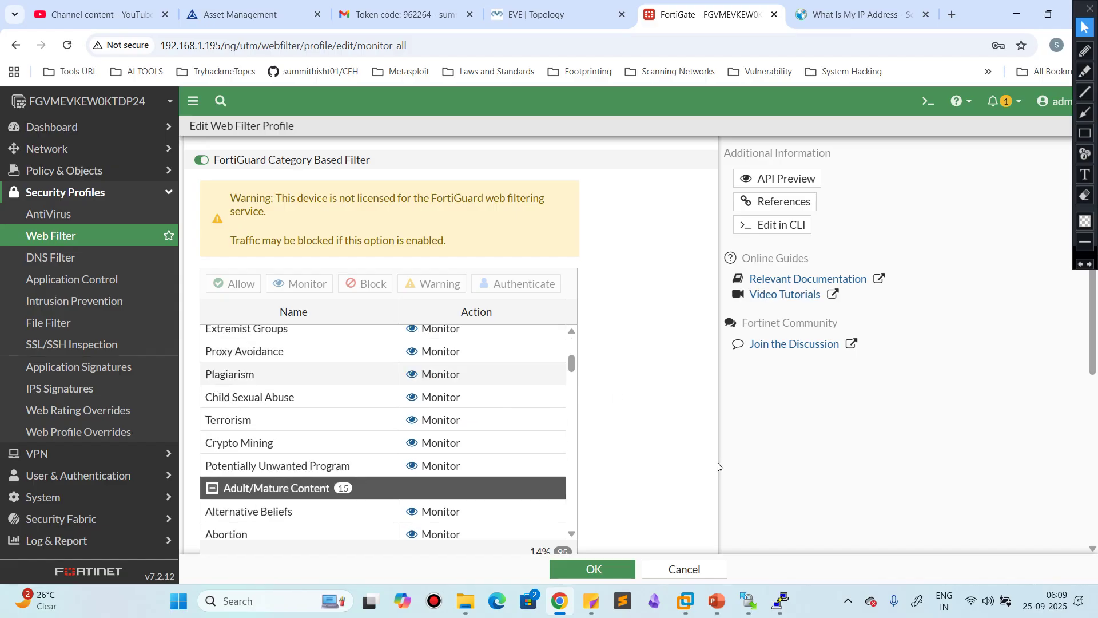
{"action": "left_click", "coordinate": [685, 569]}
Step: View the DNS Filter and Application Control pages under Security Profiles
{"action": "left_click", "coordinate": [69, 258]}
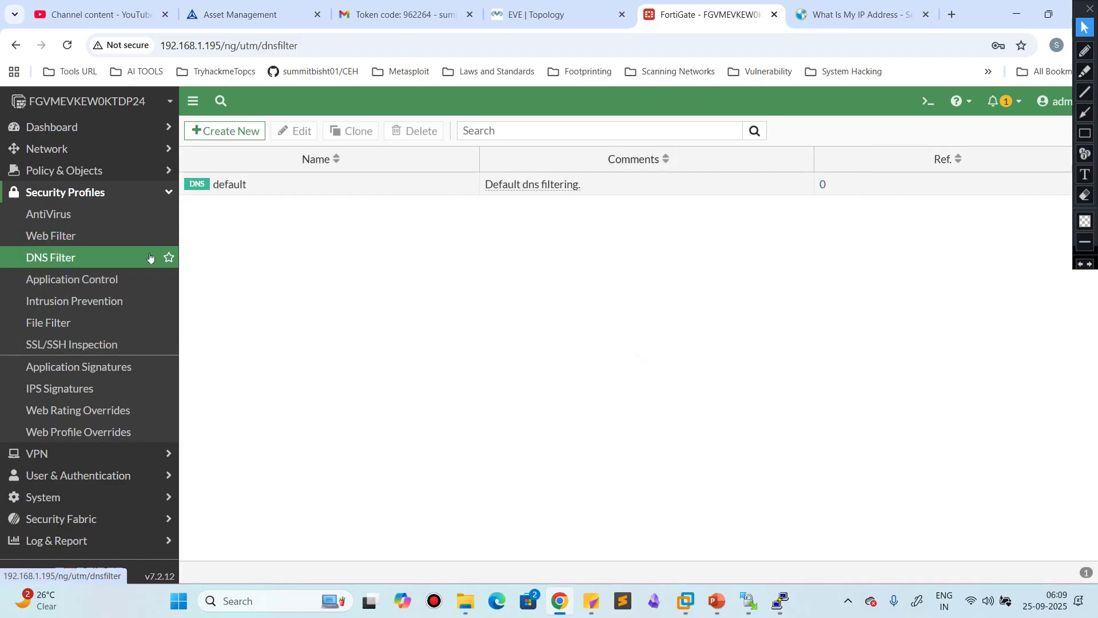
{"action": "left_click", "coordinate": [175, 280]}
Step: Examine the high_security Intrusion Prevention sensor and the signatures available to add to it, and cancel without adding any
{"action": "left_click", "coordinate": [86, 309]}
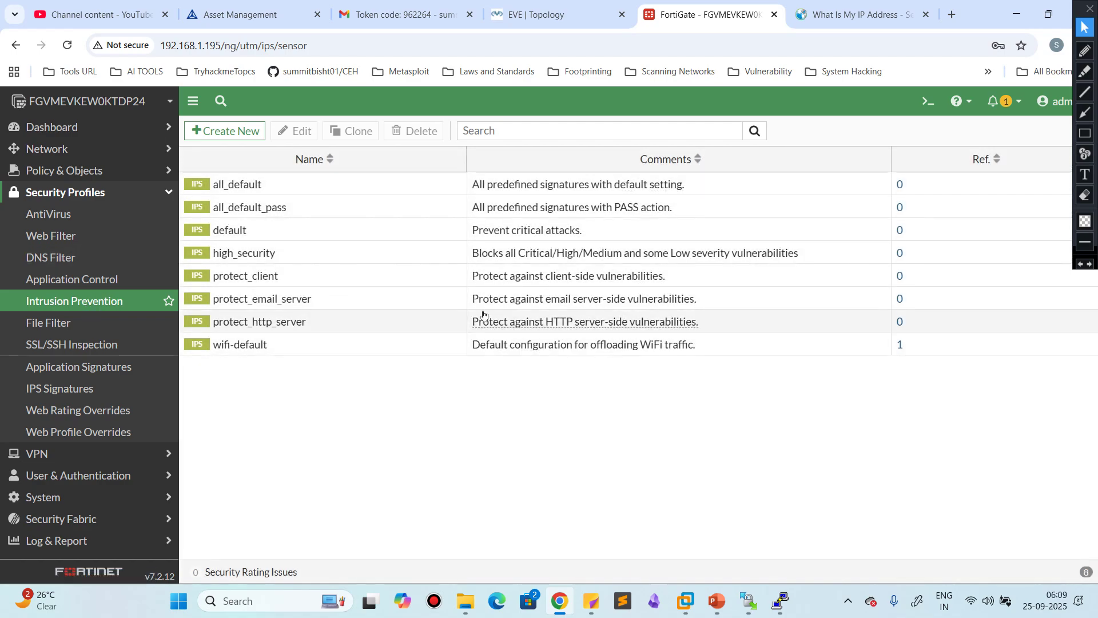
{"action": "left_click", "coordinate": [254, 258]}
{"action": "double_click", "coordinate": [254, 258]}
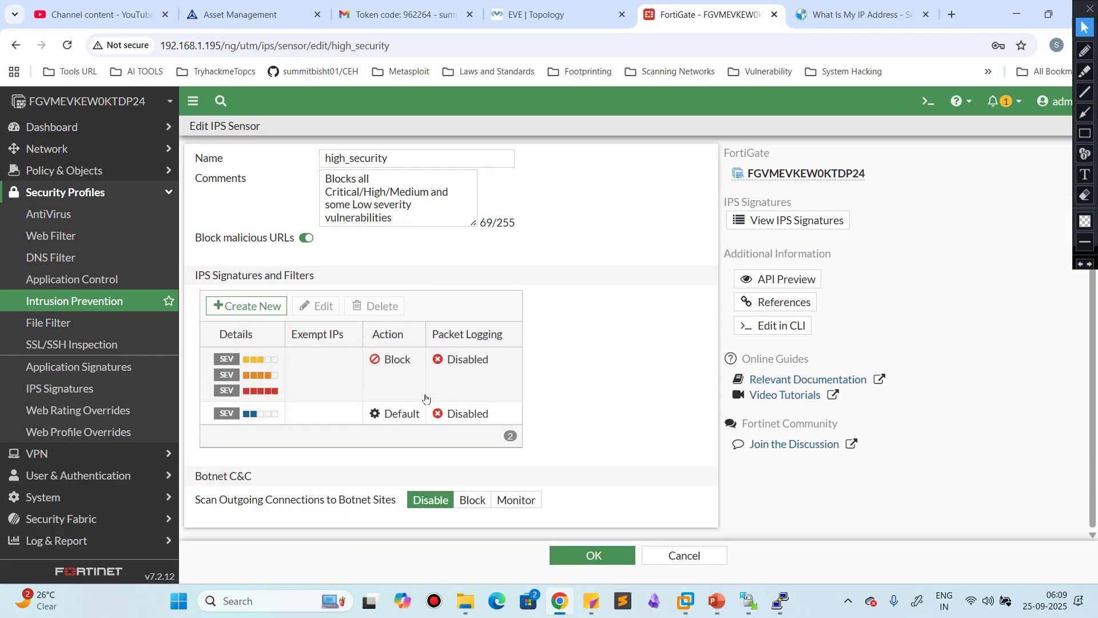
{"action": "left_click", "coordinate": [250, 307]}
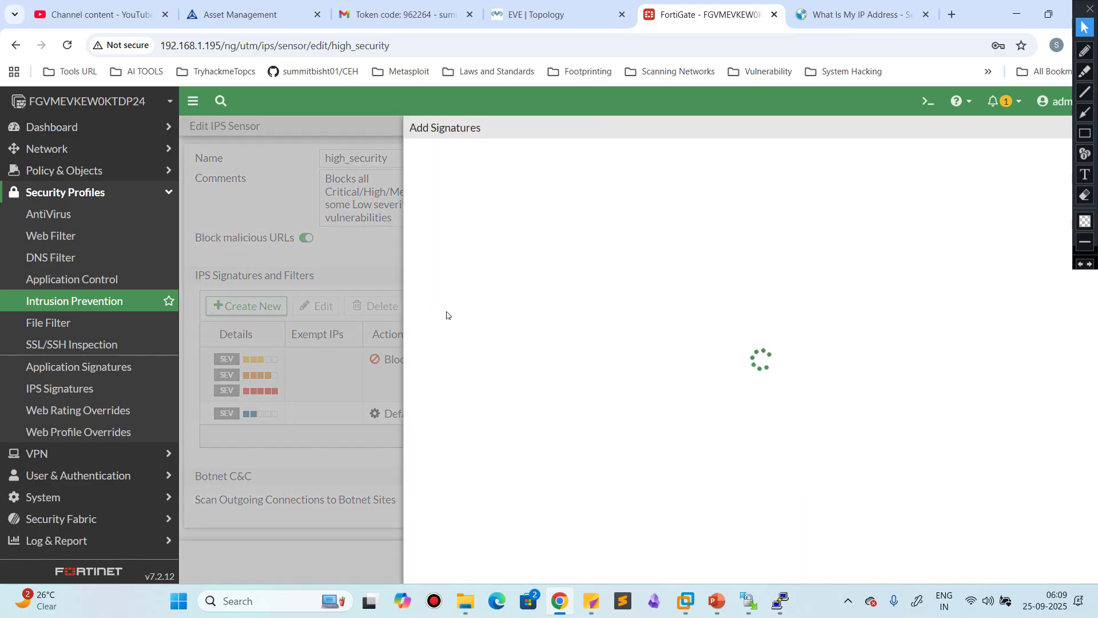
{"action": "scroll", "coordinate": [651, 376], "scroll_direction": "down", "scroll_amount": 15}
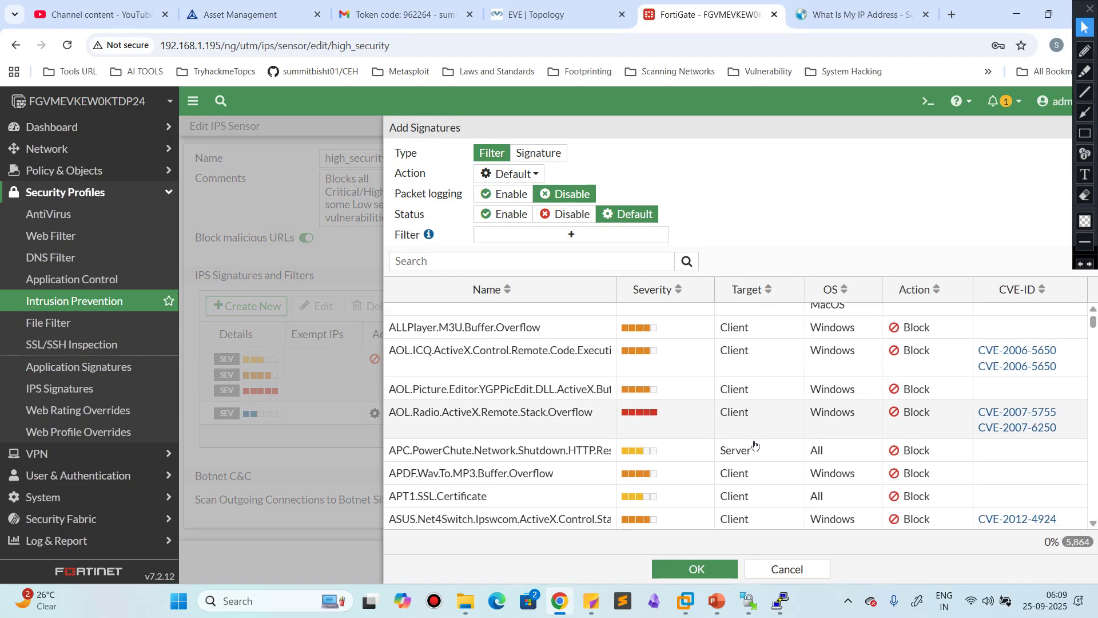
{"action": "scroll", "coordinate": [820, 468], "scroll_direction": "down", "scroll_amount": 1}
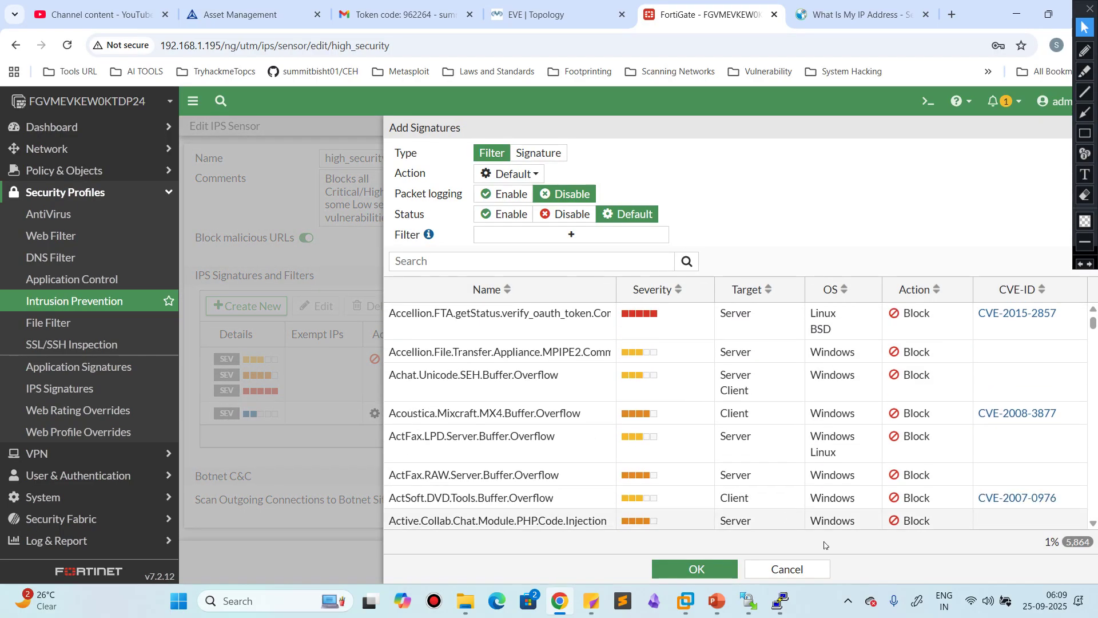
{"action": "left_click", "coordinate": [788, 569]}
Step: Demonstrate a new File Filter profile rule matching the .net file type, and cancel both the rule and the profile
{"action": "left_click", "coordinate": [64, 325]}
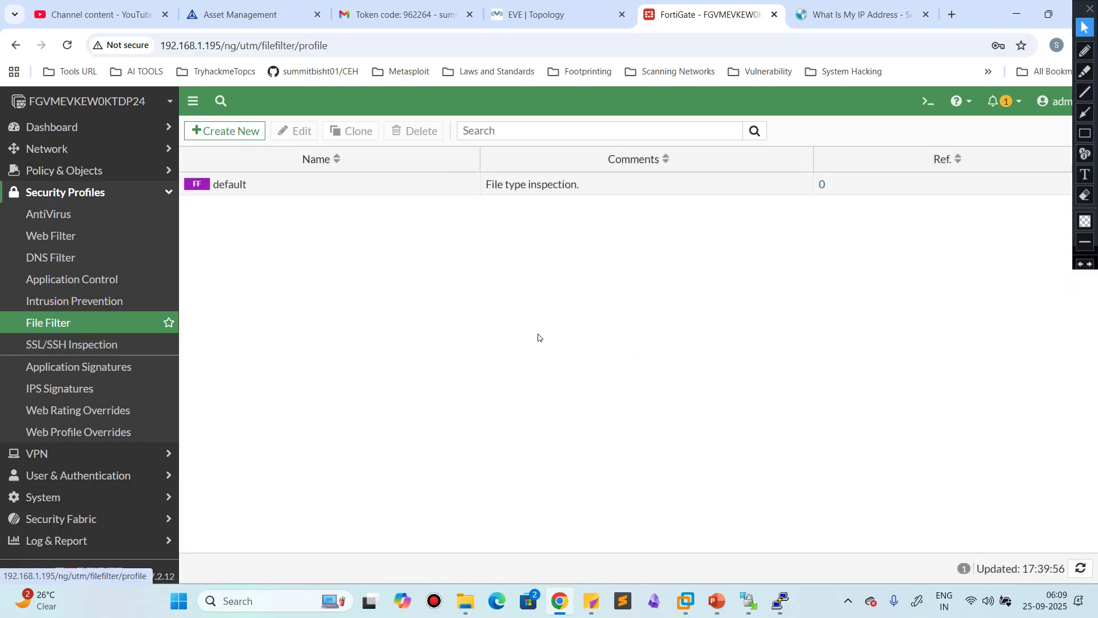
{"action": "left_click", "coordinate": [237, 129]}
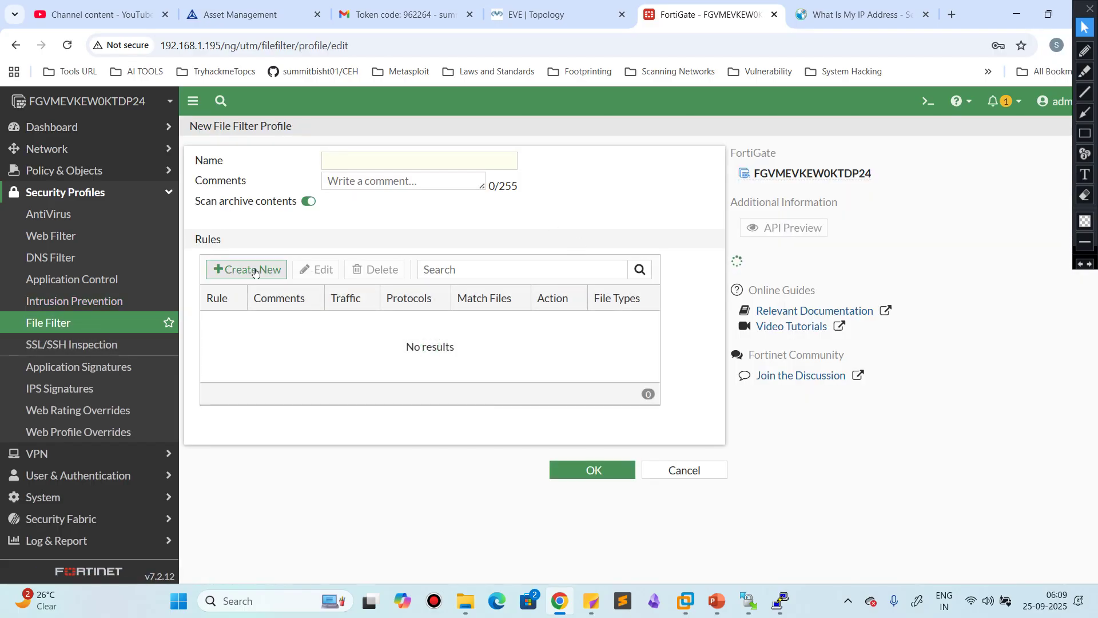
{"action": "left_click", "coordinate": [234, 269]}
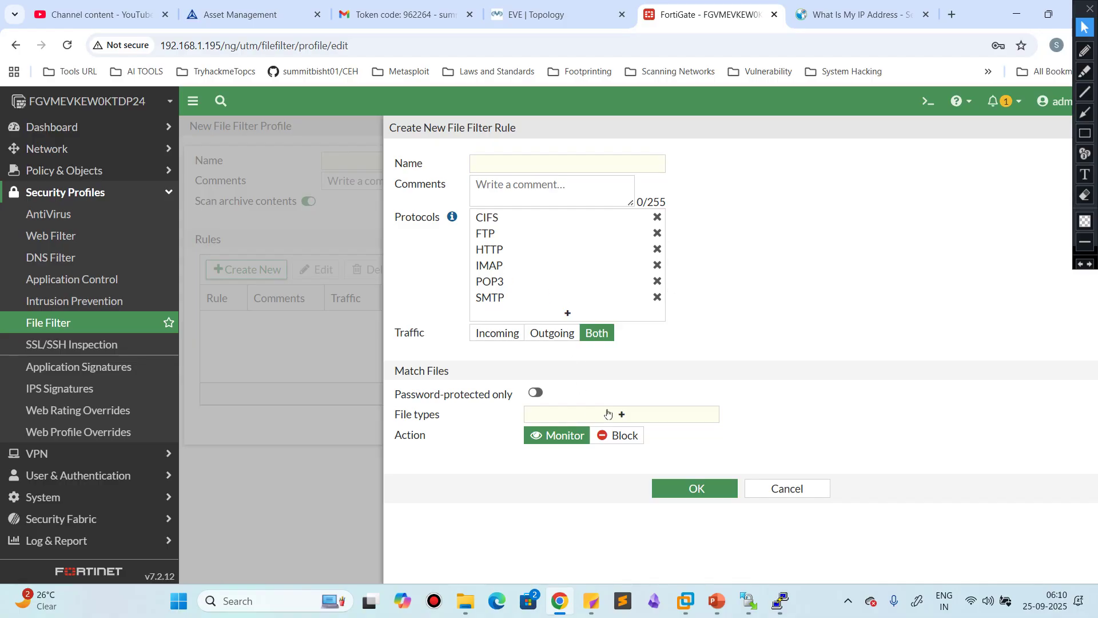
{"action": "left_click", "coordinate": [681, 414]}
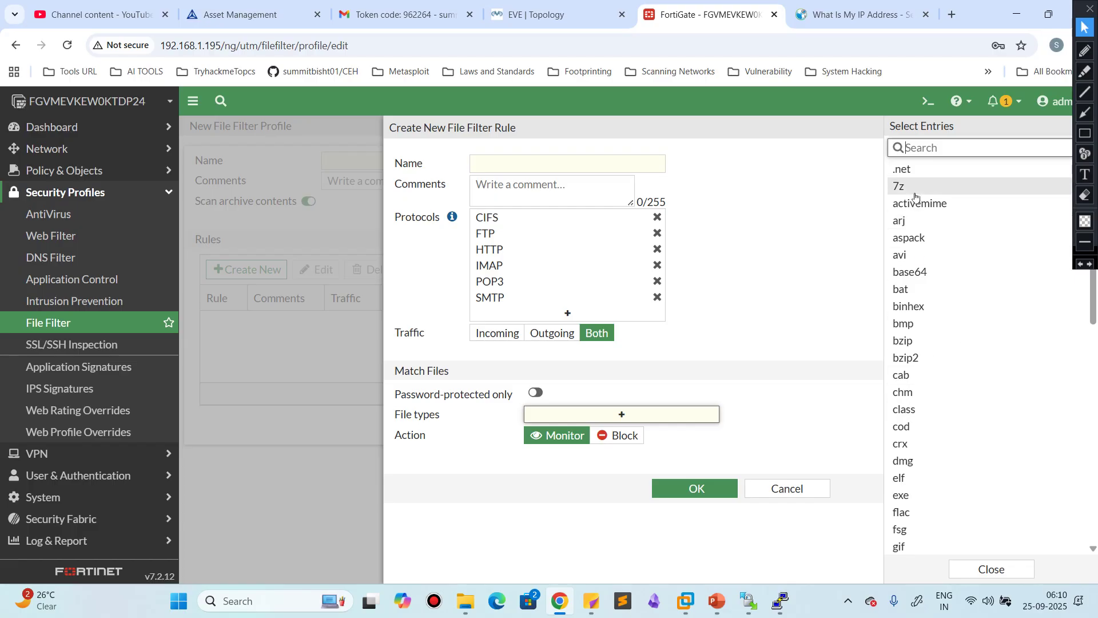
{"action": "left_click", "coordinate": [904, 169]}
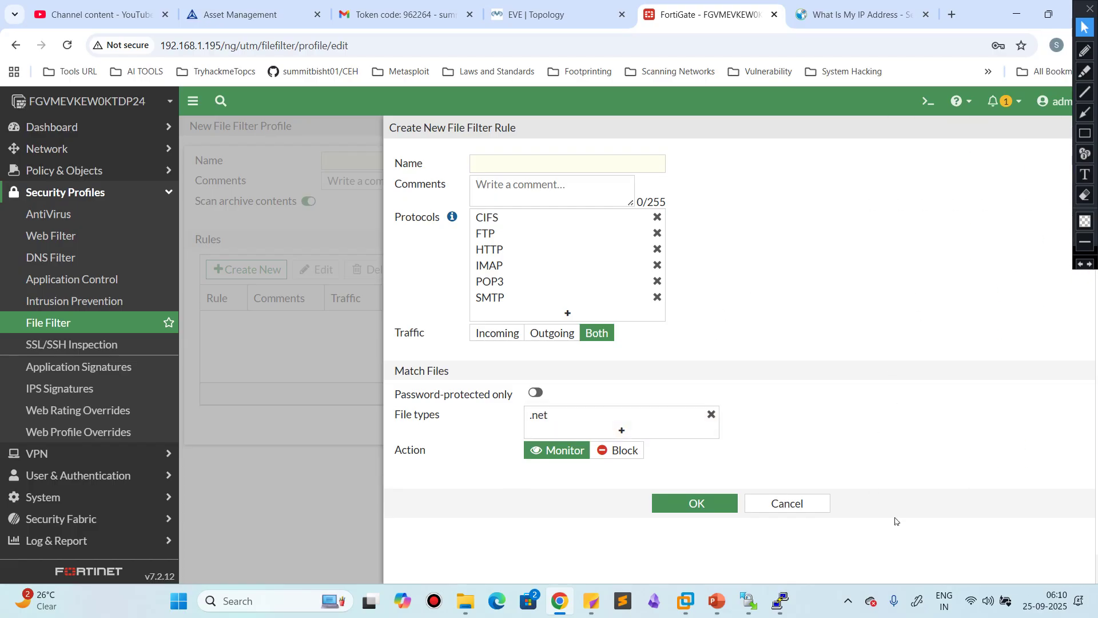
{"action": "left_click", "coordinate": [802, 506]}
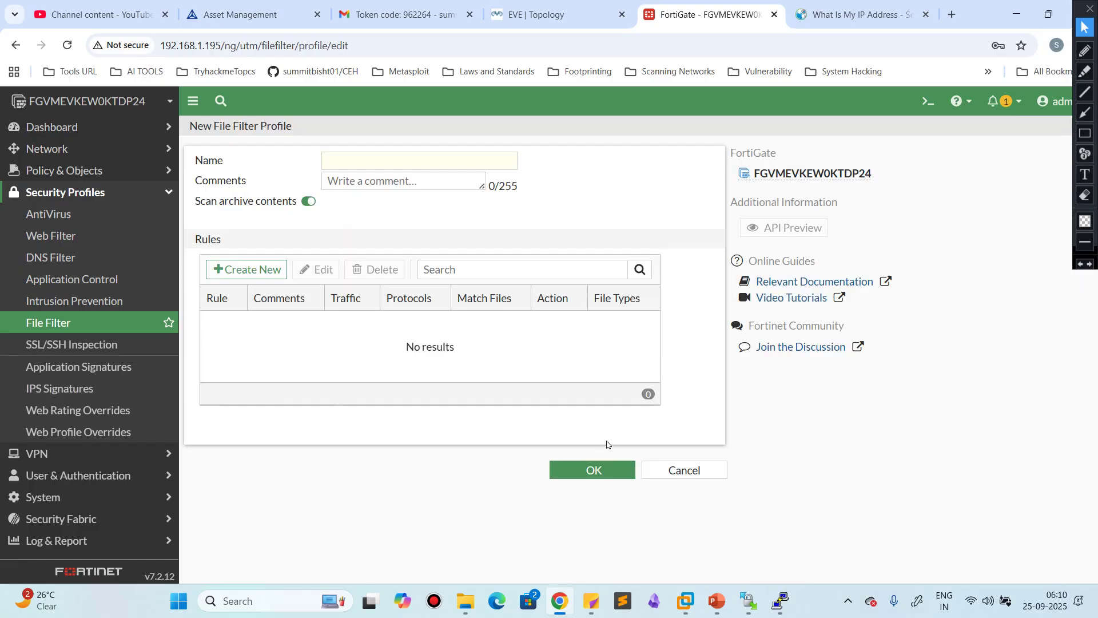
{"action": "left_click", "coordinate": [683, 471]}
Step: View the SSL/SSH Inspection profiles, and search the Application Signatures for "facebook" to review the matching entries
{"action": "left_click", "coordinate": [34, 348]}
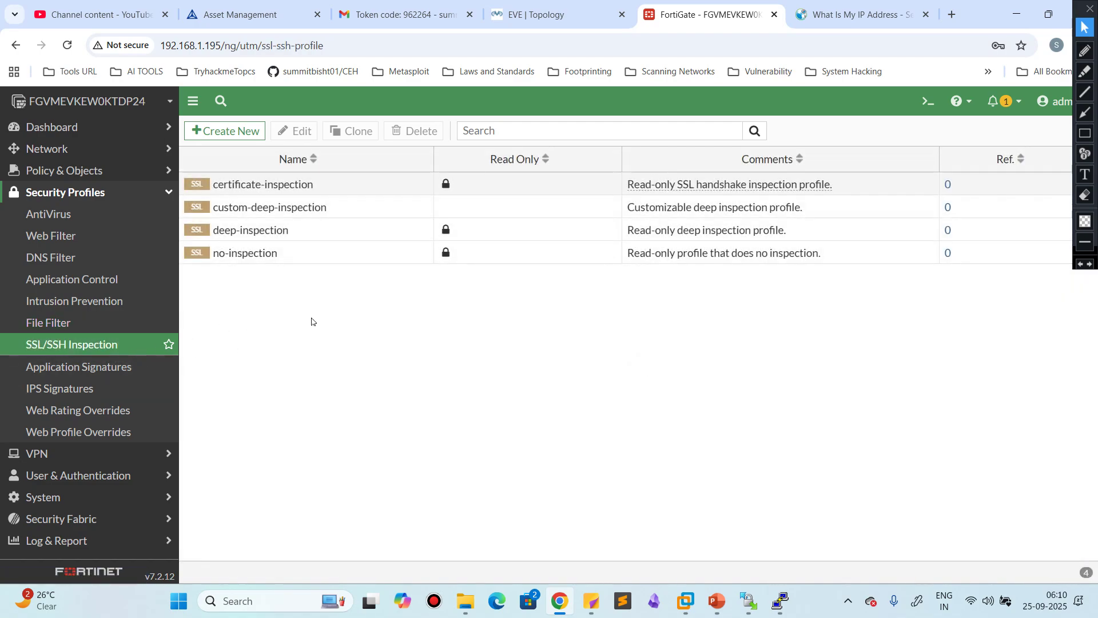
{"action": "left_click", "coordinate": [79, 367]}
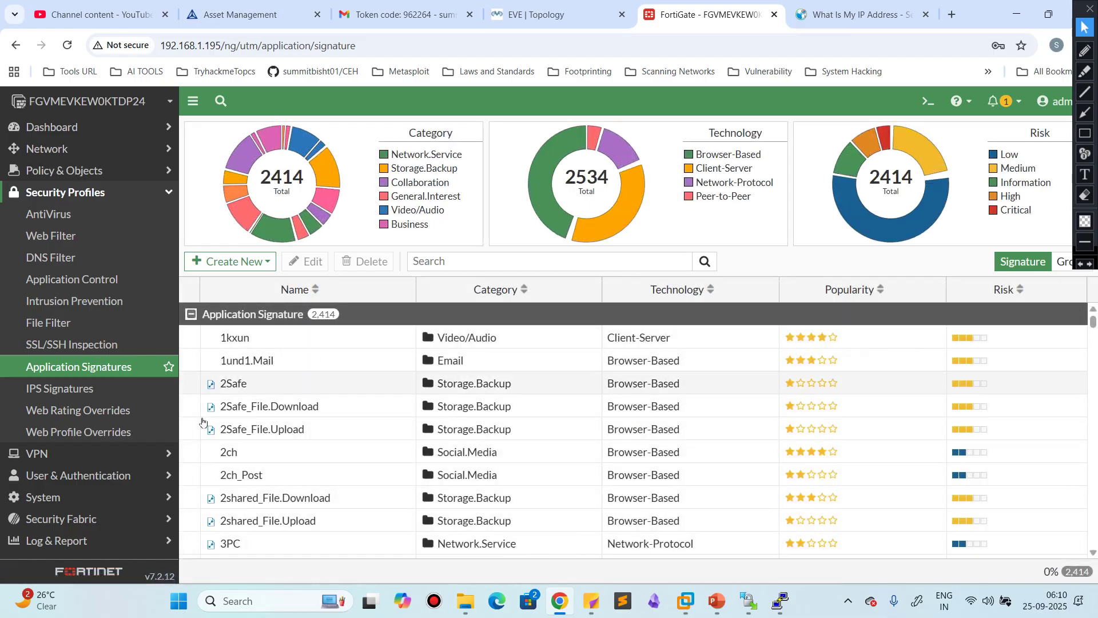
{"action": "scroll", "coordinate": [497, 417], "scroll_direction": "down", "scroll_amount": 5}
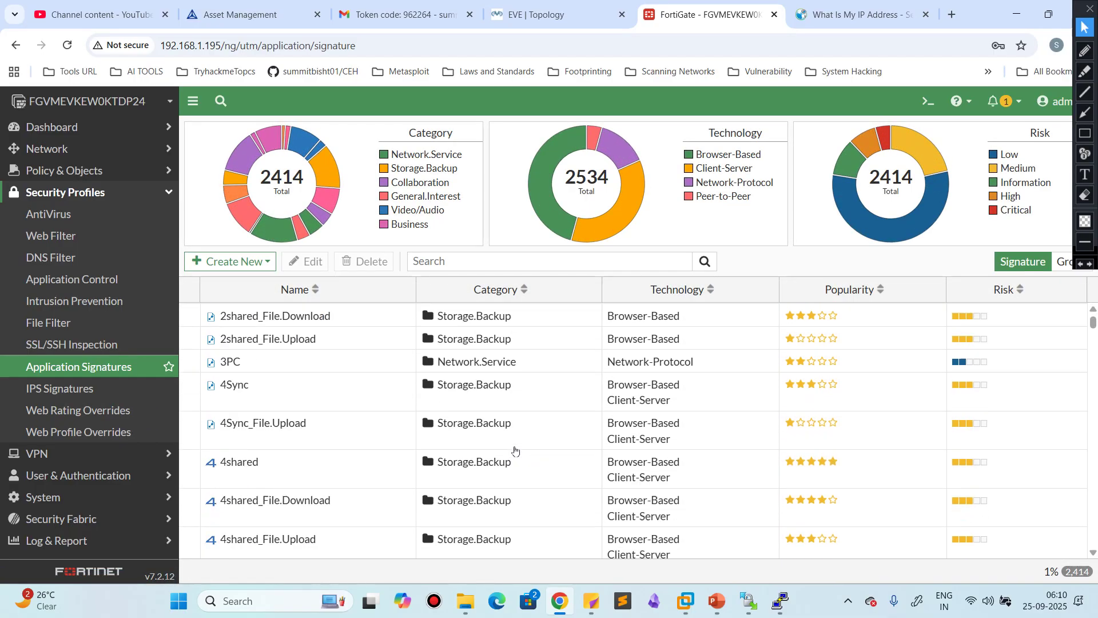
{"action": "scroll", "coordinate": [515, 451], "scroll_direction": "up", "scroll_amount": 5}
{"action": "left_click", "coordinate": [459, 261]}
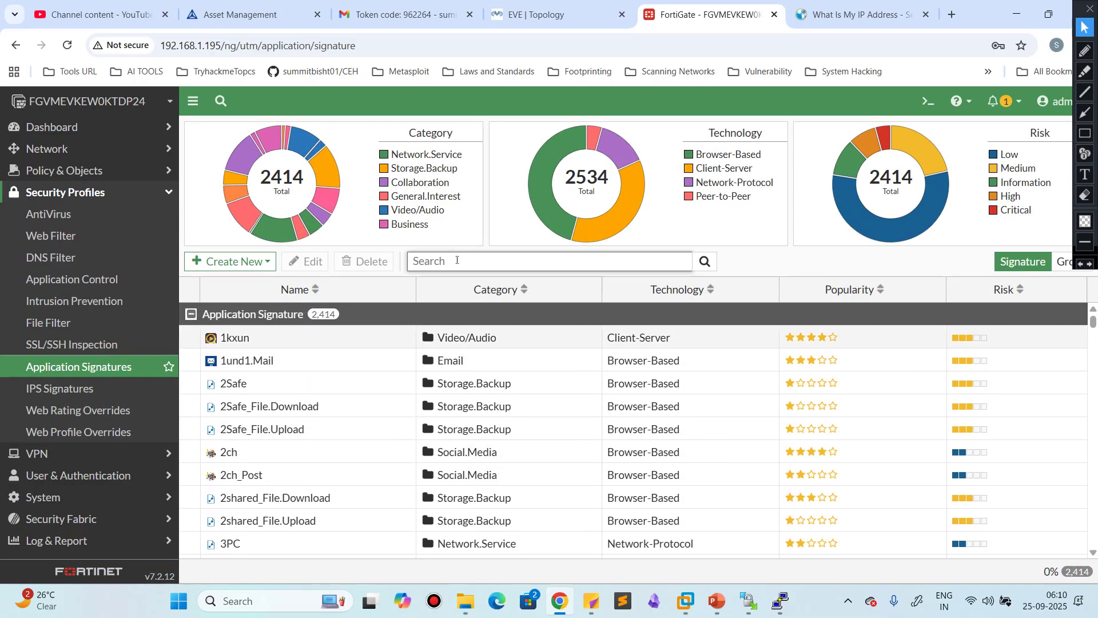
{"action": "type", "text": "facebook"}
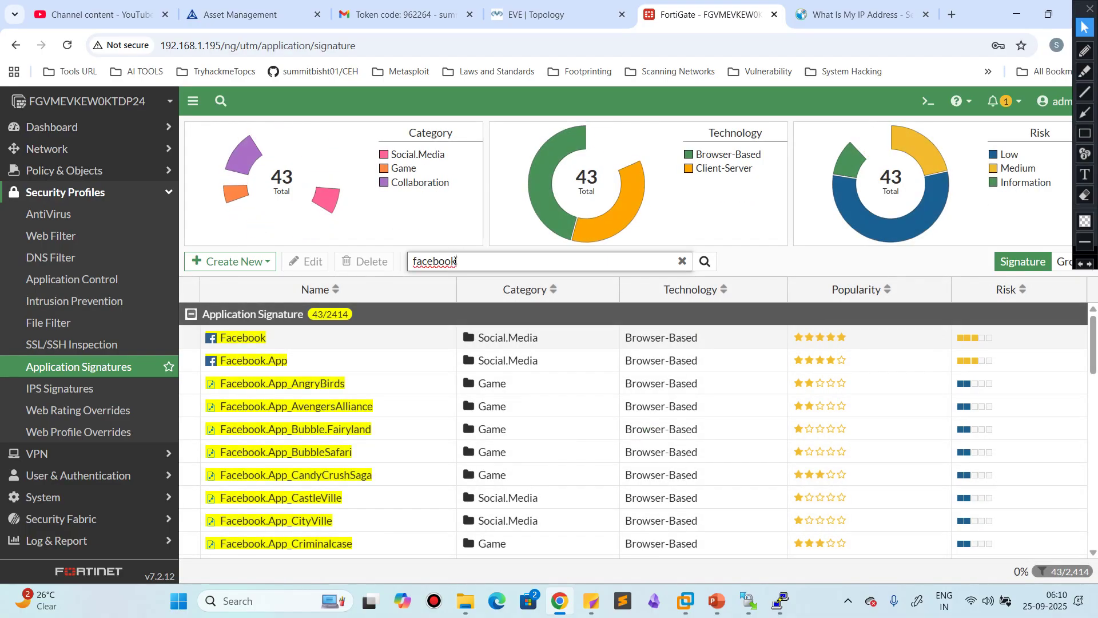
{"action": "scroll", "coordinate": [308, 389], "scroll_direction": "down", "scroll_amount": 8}
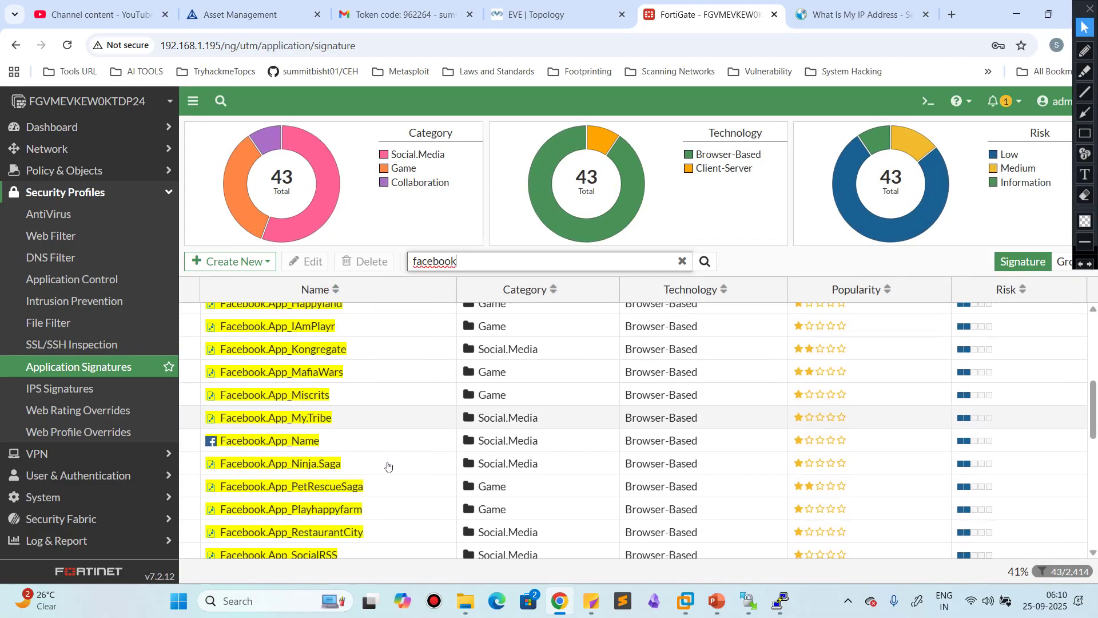
{"action": "scroll", "coordinate": [369, 452], "scroll_direction": "down", "scroll_amount": 10}
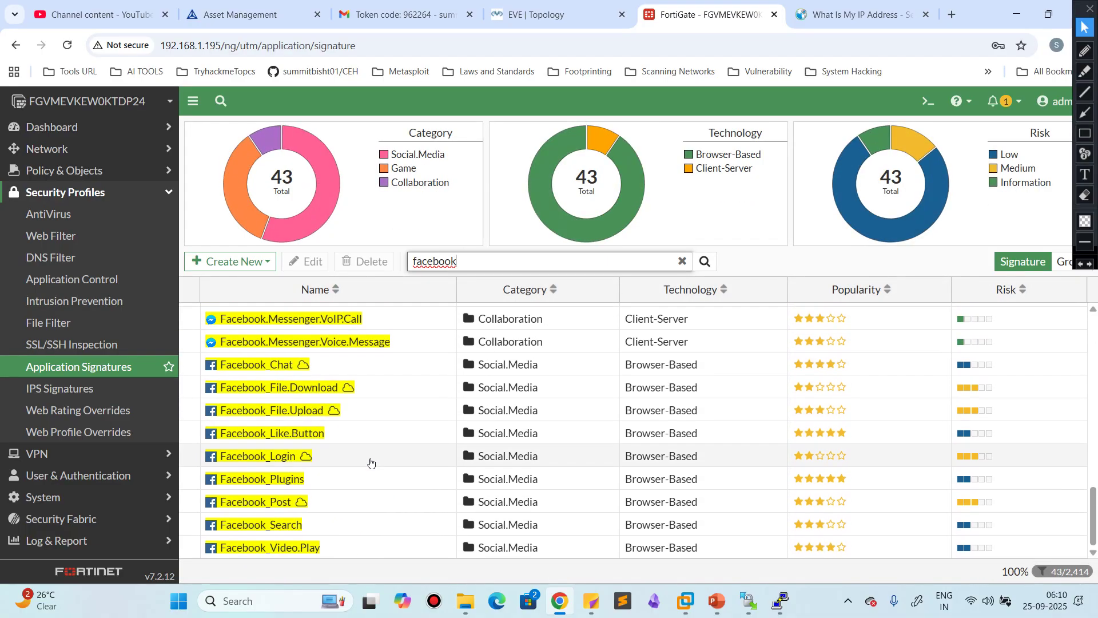
Step: Review the IPS Signatures list and the Web Rating Overrides and Web Profile Overrides pages under Security Profiles
{"action": "left_click", "coordinate": [60, 392]}
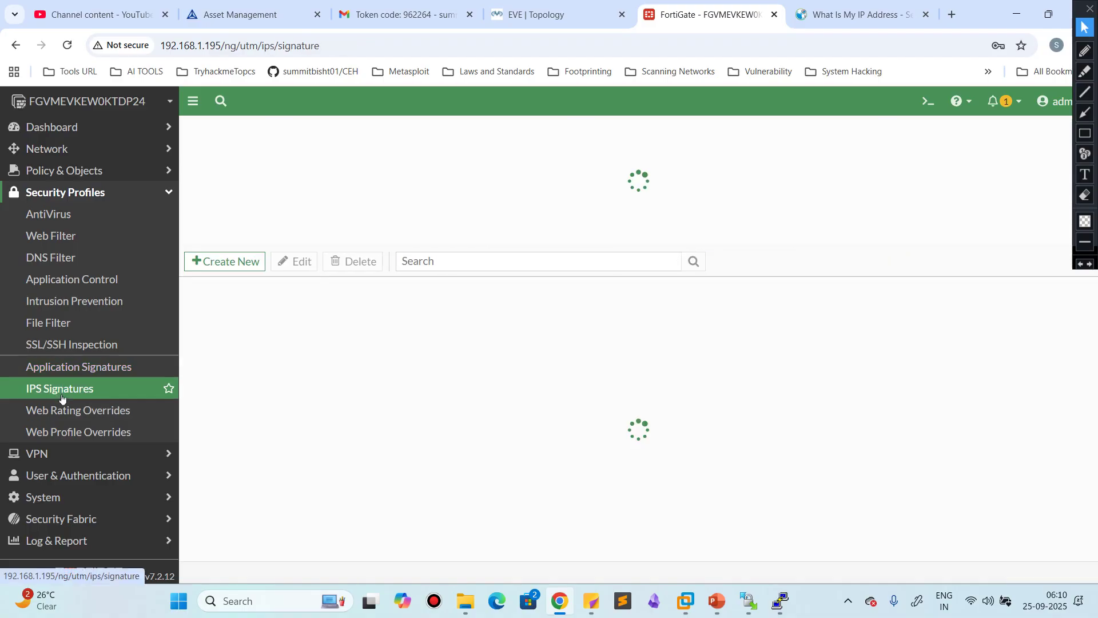
{"action": "scroll", "coordinate": [351, 463], "scroll_direction": "down", "scroll_amount": 10}
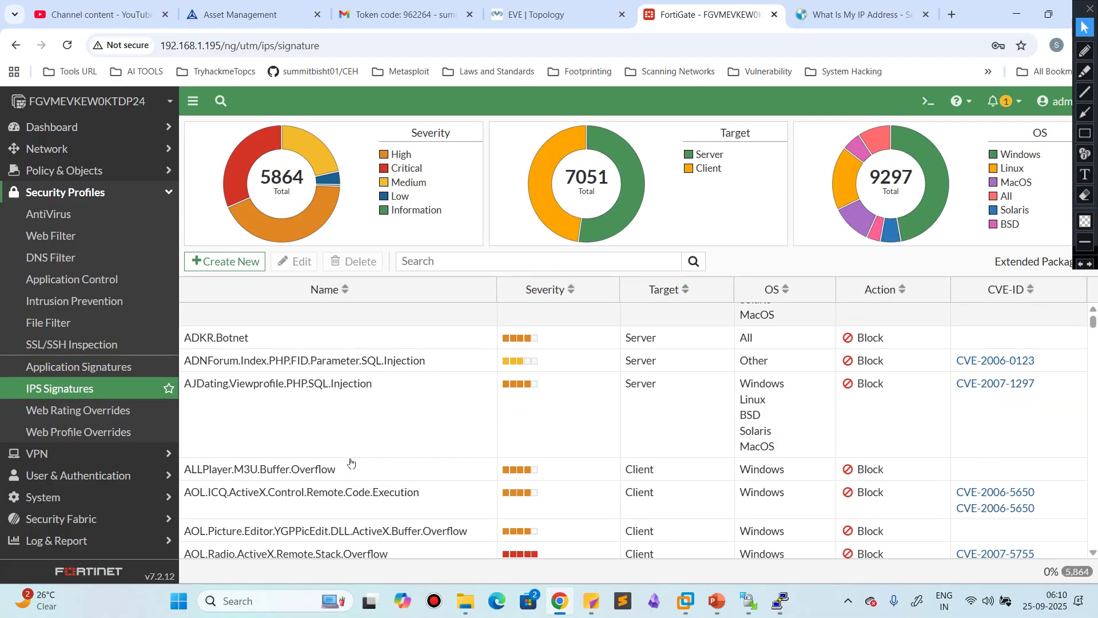
{"action": "left_click", "coordinate": [69, 411]}
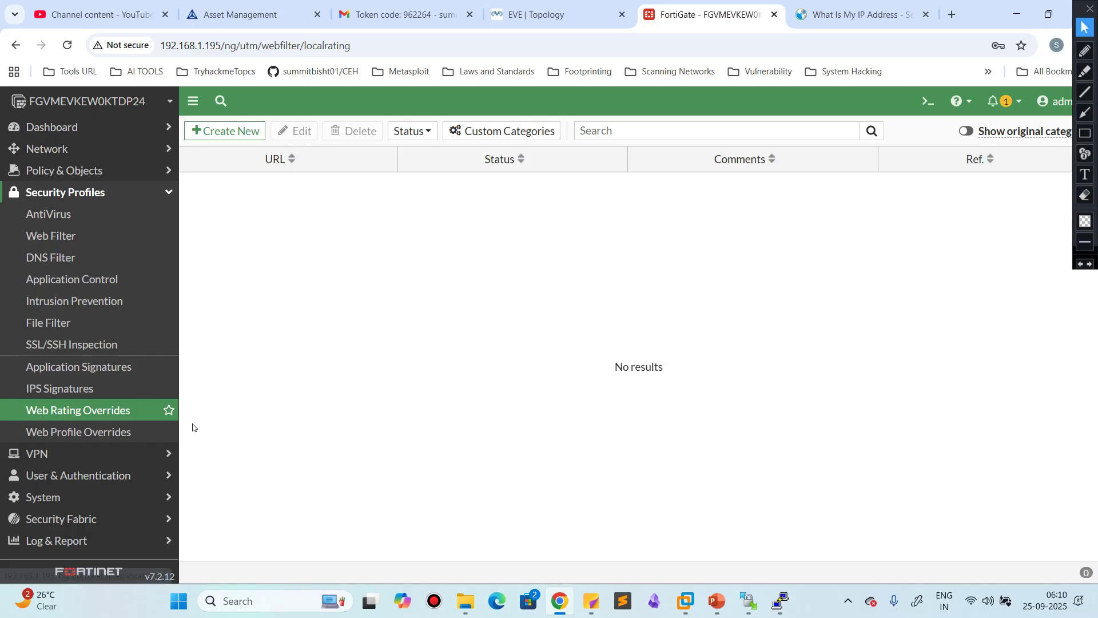
{"action": "left_click", "coordinate": [102, 452]}
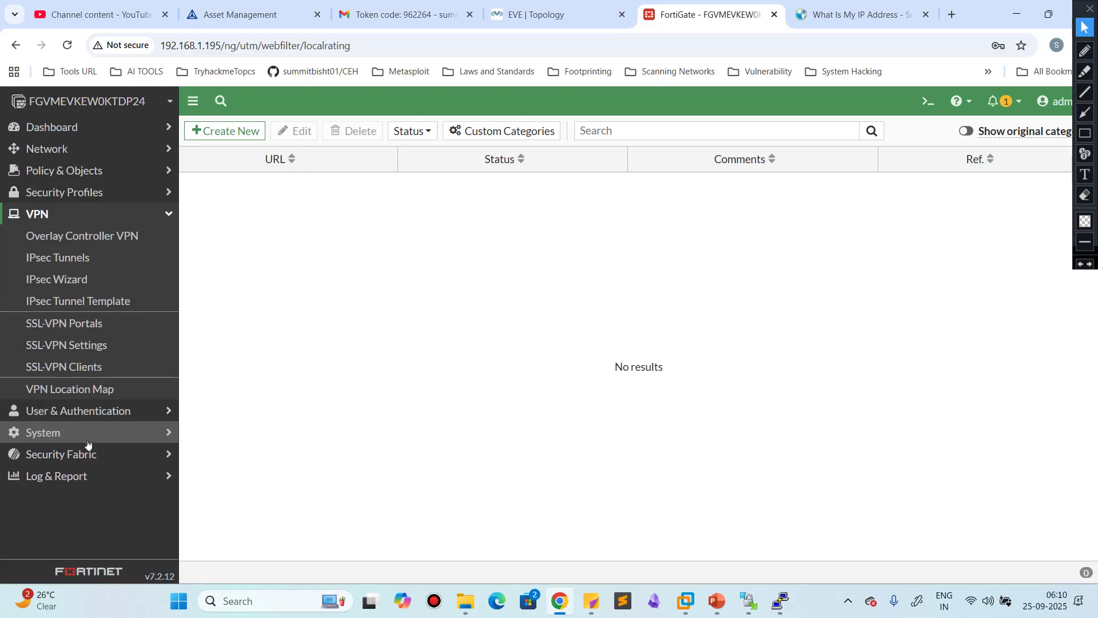
{"action": "left_click", "coordinate": [90, 215]}
{"action": "left_click", "coordinate": [88, 201]}
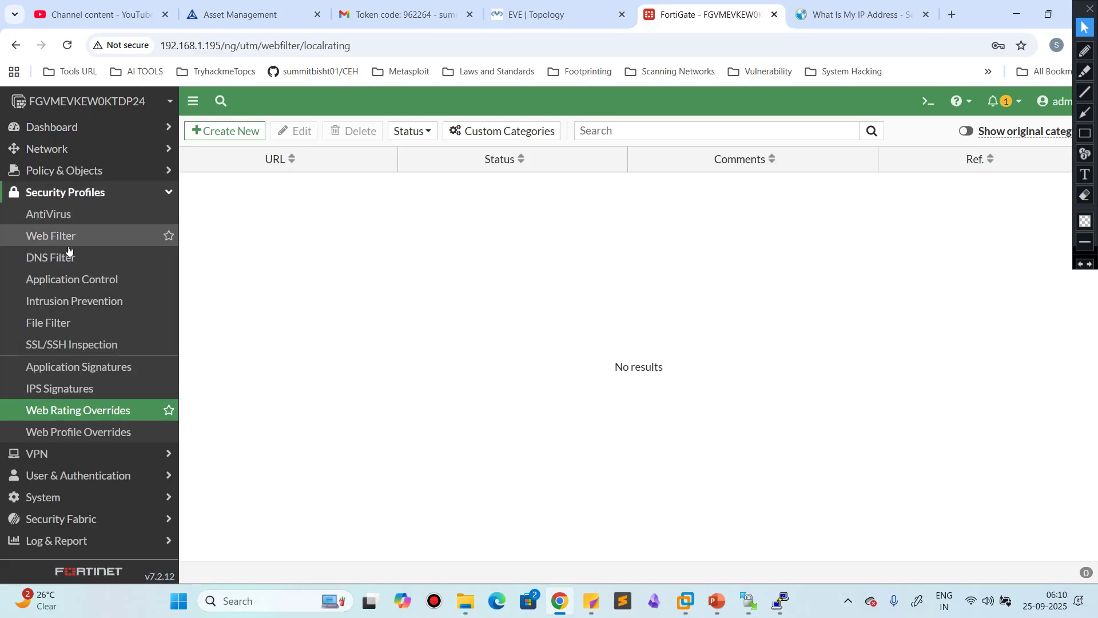
{"action": "left_click", "coordinate": [76, 432]}
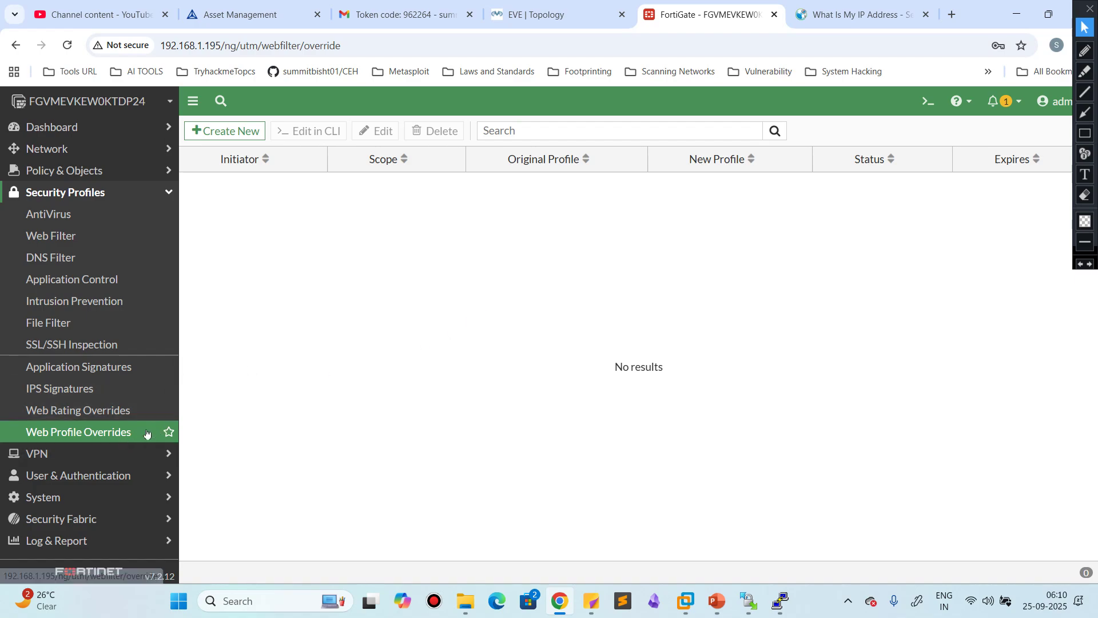
Step: View the Overlay Controller VPN page under VPN, and return from it without changes
{"action": "left_click", "coordinate": [80, 461]}
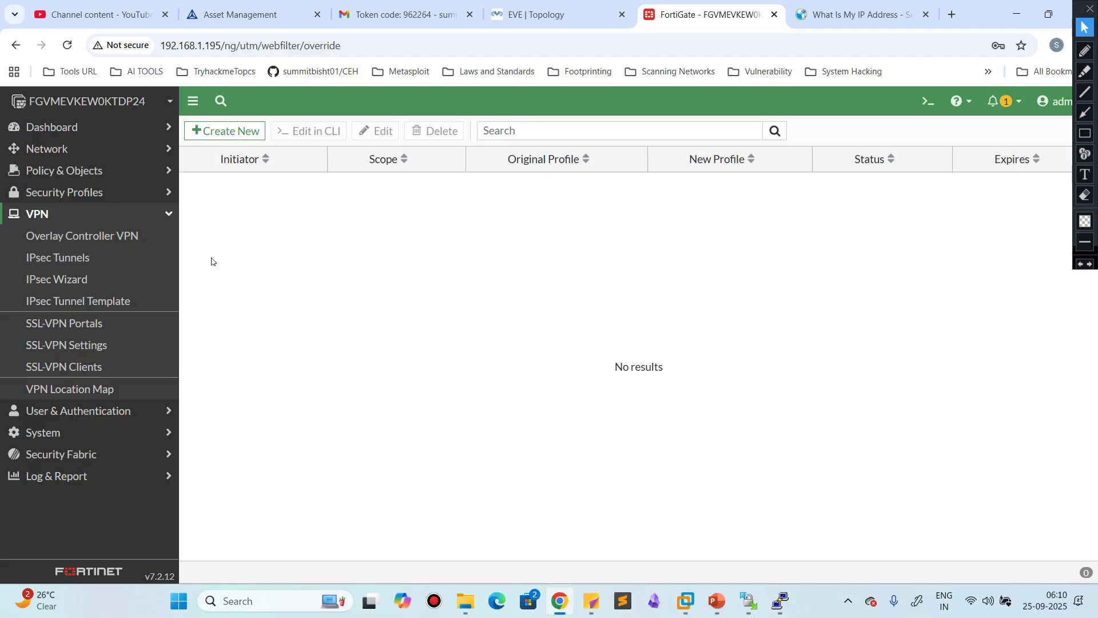
{"action": "left_click", "coordinate": [54, 238]}
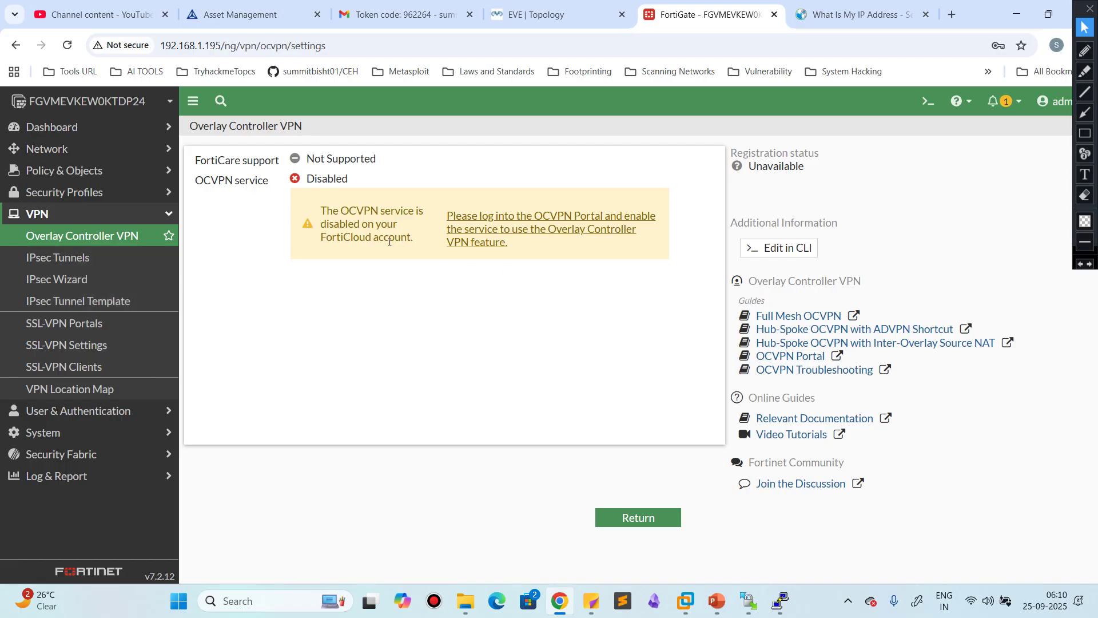
{"action": "left_click", "coordinate": [632, 519]}
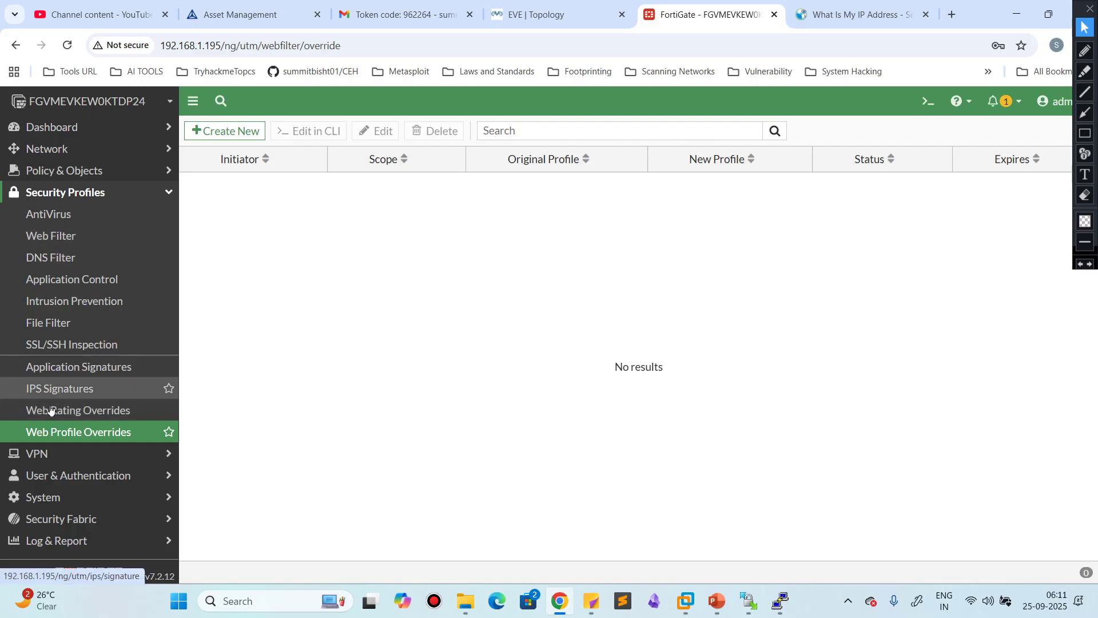
Step: Look through the IPsec Tunnels page, the IPsec Wizard setup and the IPsec Tunnel Template list under VPN
{"action": "left_click", "coordinate": [68, 453]}
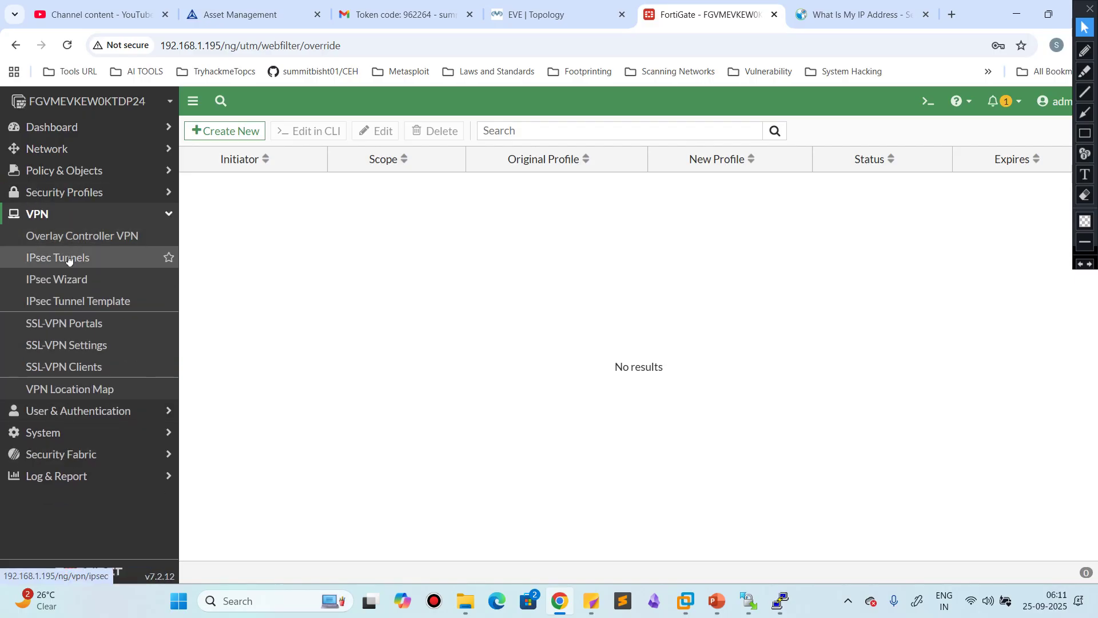
{"action": "left_click", "coordinate": [68, 260]}
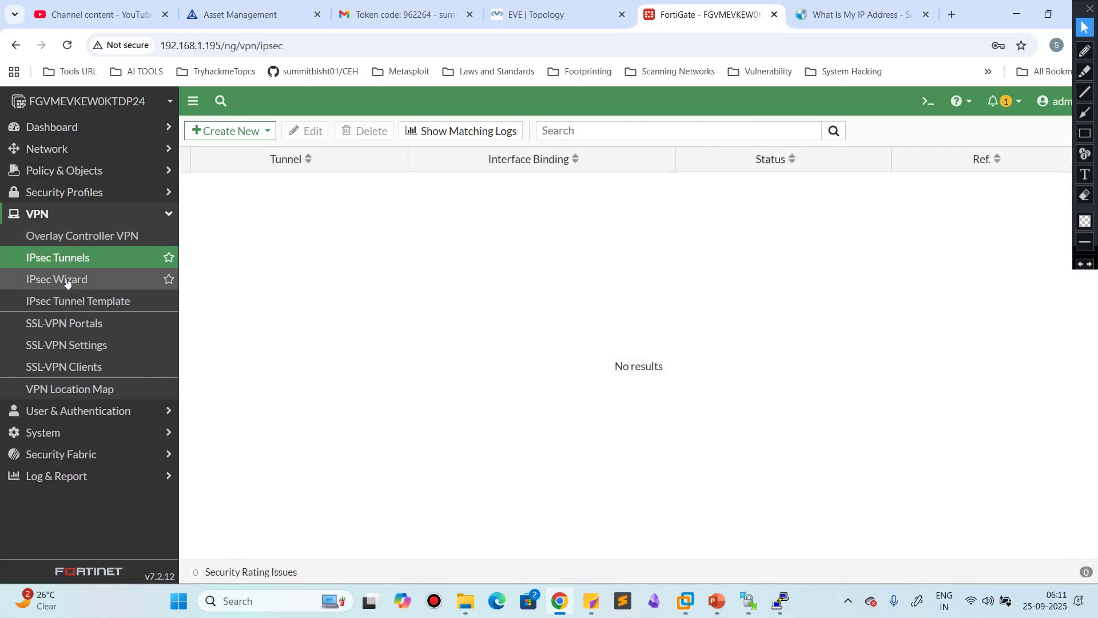
{"action": "left_click", "coordinate": [229, 130]}
{"action": "left_click", "coordinate": [307, 285]}
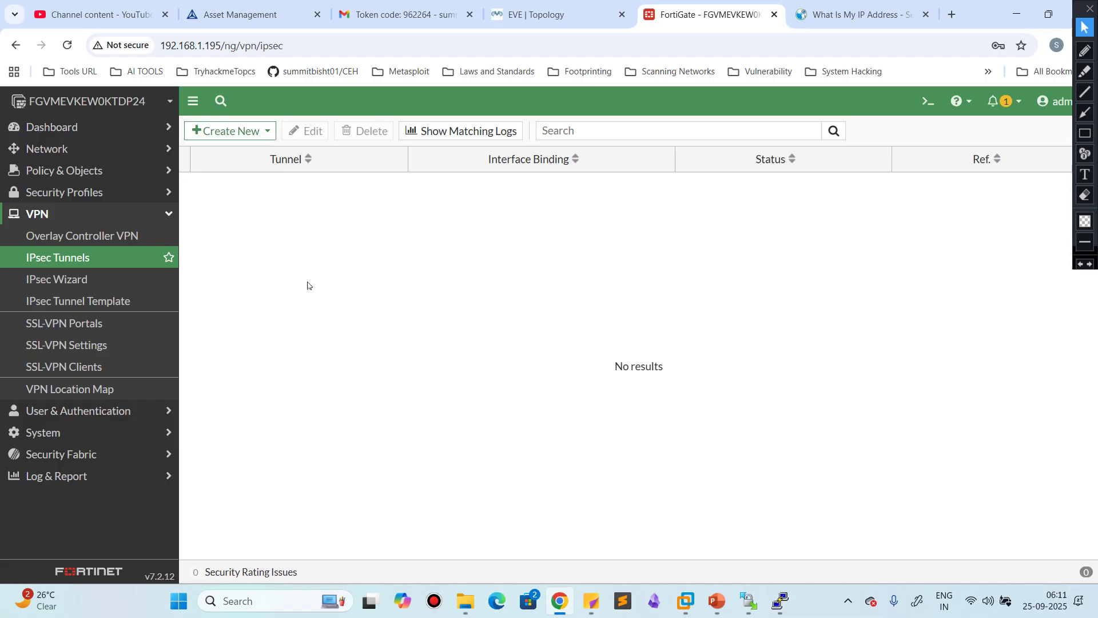
{"action": "left_click", "coordinate": [161, 279]}
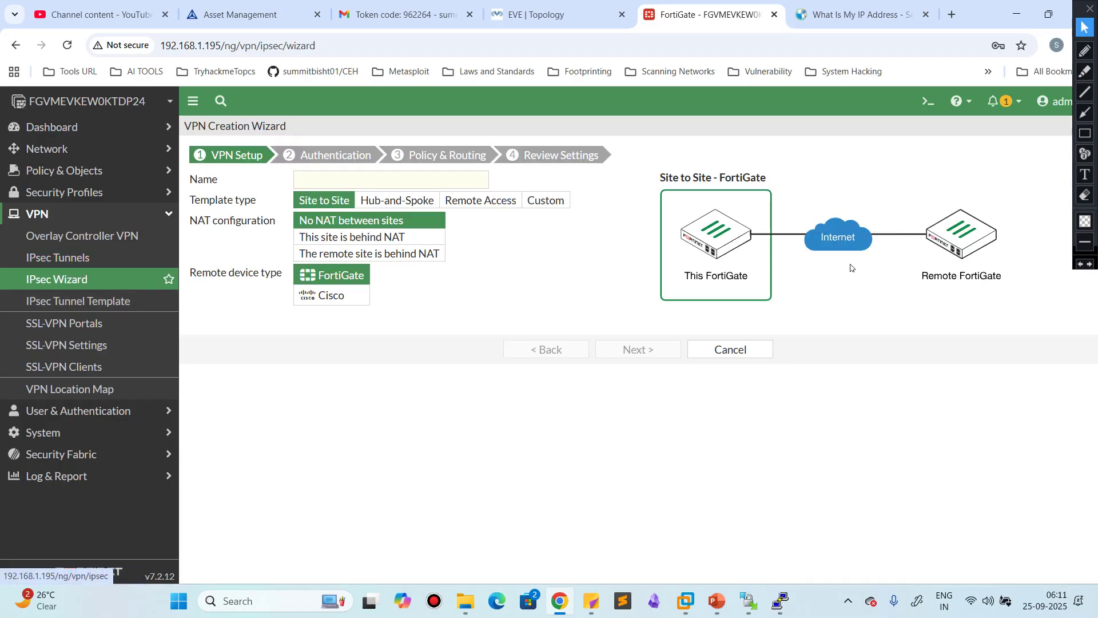
{"action": "left_click", "coordinate": [79, 303]}
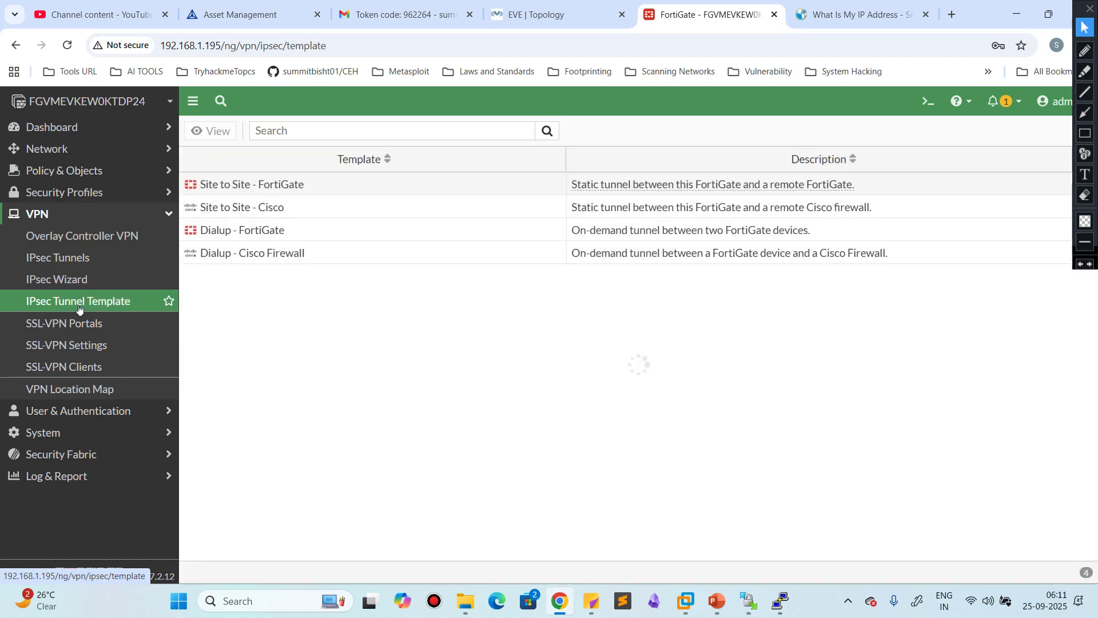
Step: View the SSL-VPN Portals, Settings and Clients pages and the VPN Location Map
{"action": "left_click", "coordinate": [111, 325]}
{"action": "left_click", "coordinate": [97, 349]}
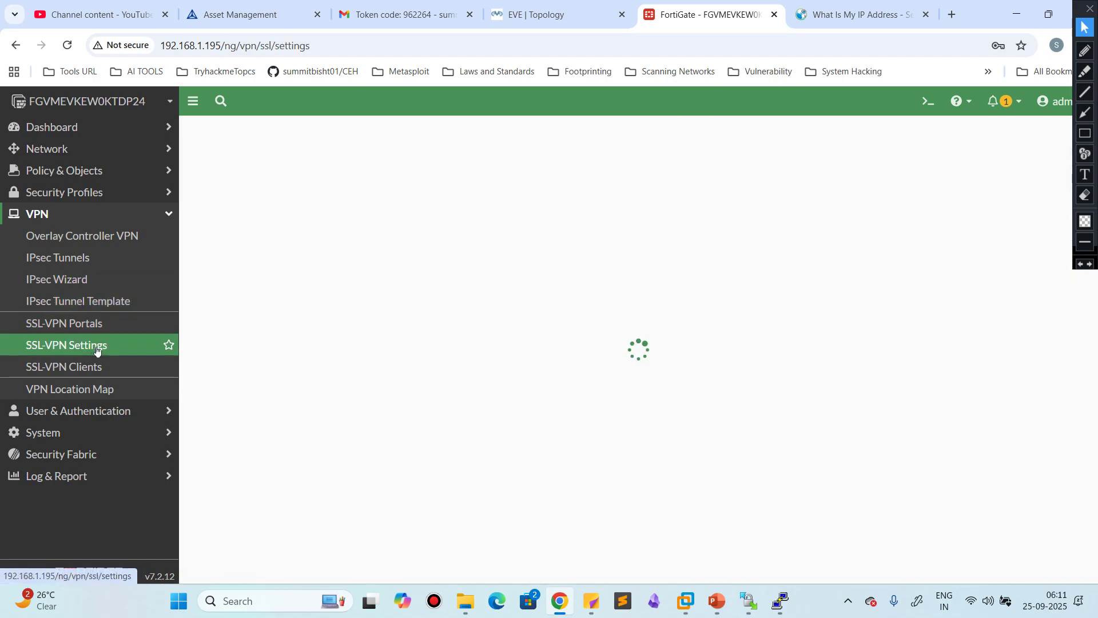
{"action": "left_click", "coordinate": [107, 368]}
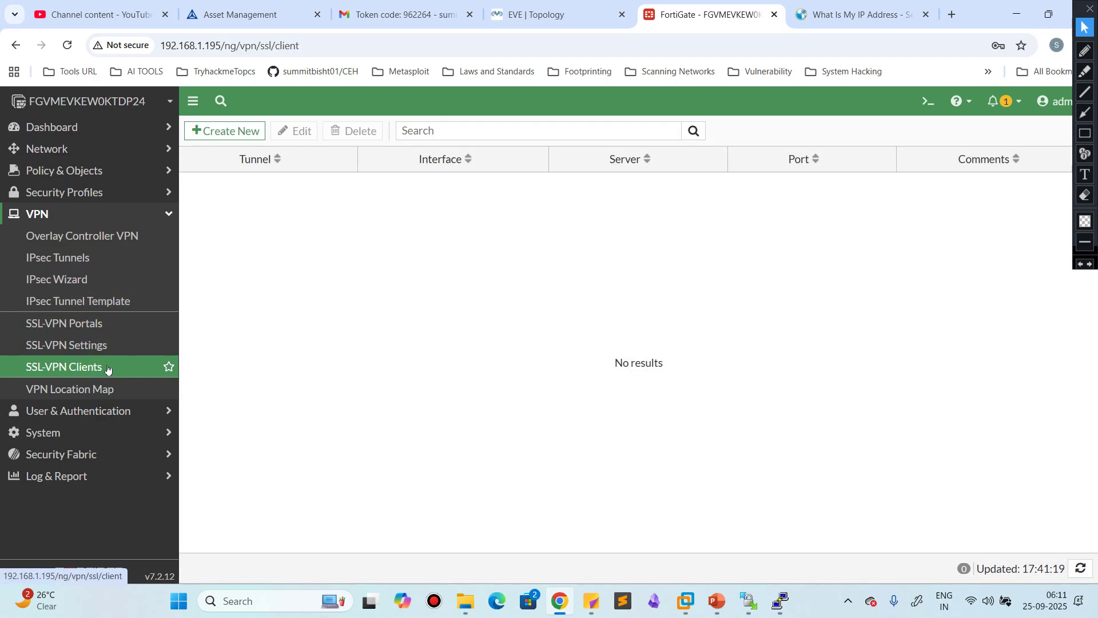
{"action": "left_click", "coordinate": [74, 389]}
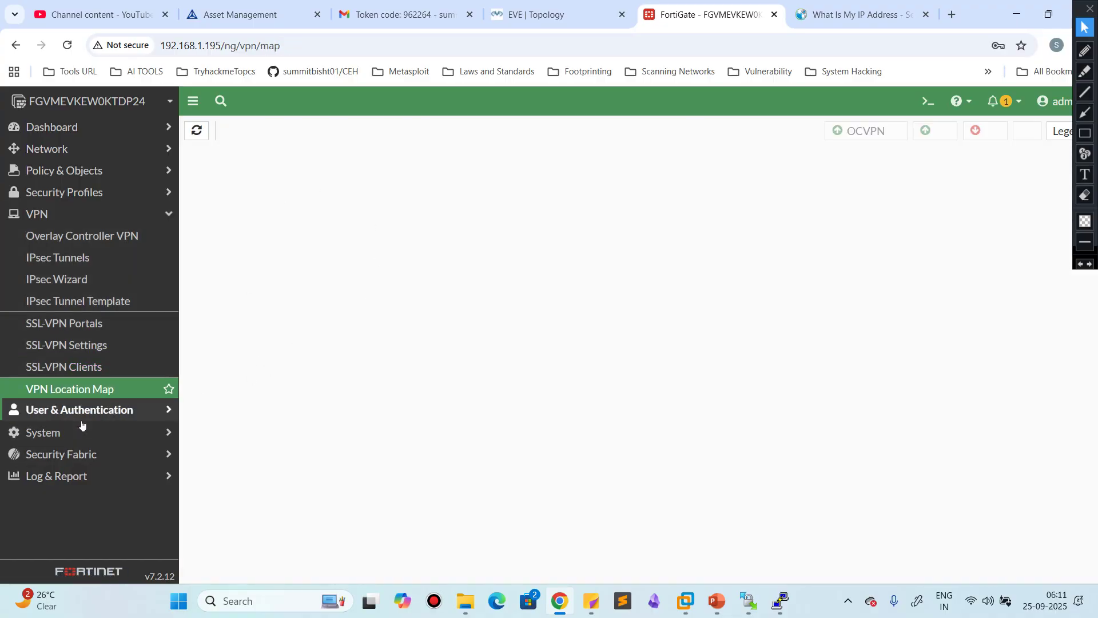
Step: View the User Definition, User Groups, Guest Management and LDAP Servers pages under User & Authentication
{"action": "left_click", "coordinate": [63, 410]}
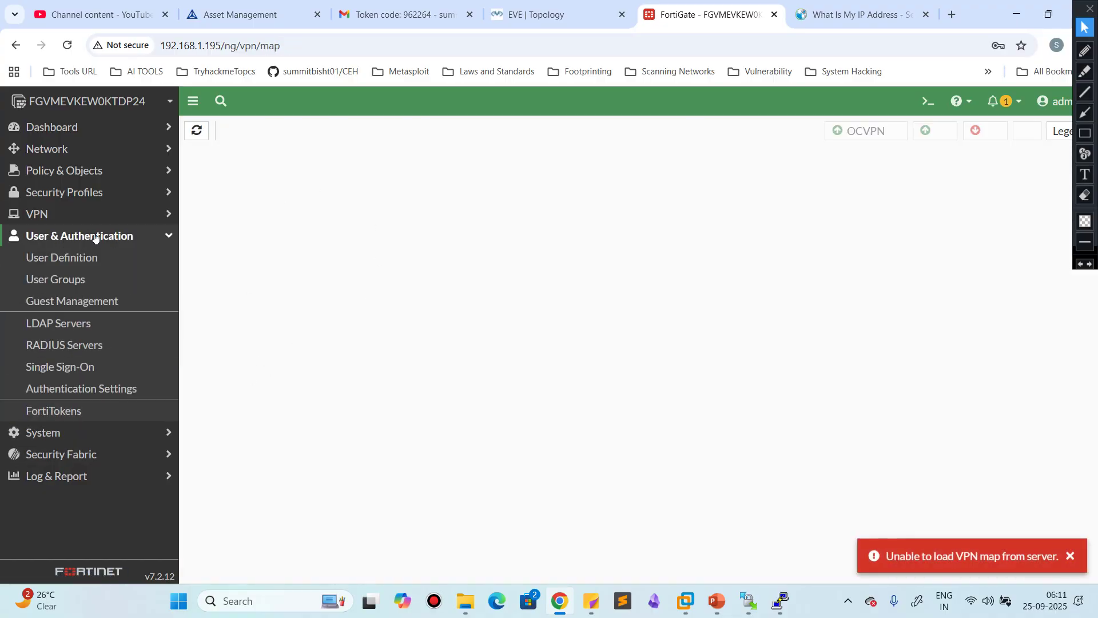
{"action": "left_click", "coordinate": [65, 258]}
{"action": "left_click", "coordinate": [82, 289]}
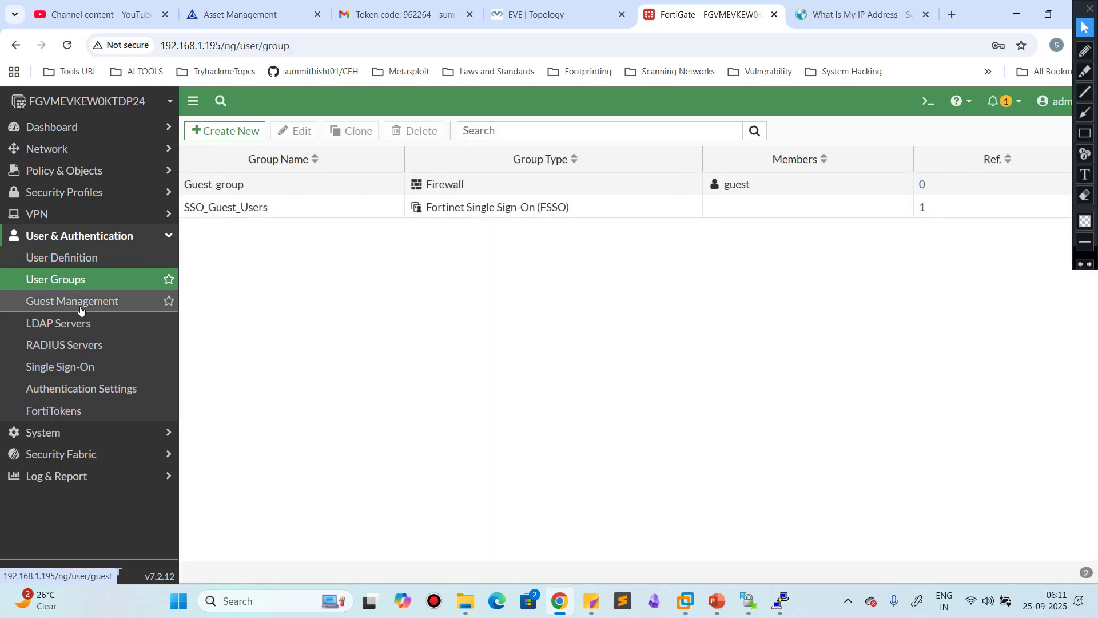
{"action": "left_click", "coordinate": [78, 306]}
{"action": "left_click", "coordinate": [73, 325]}
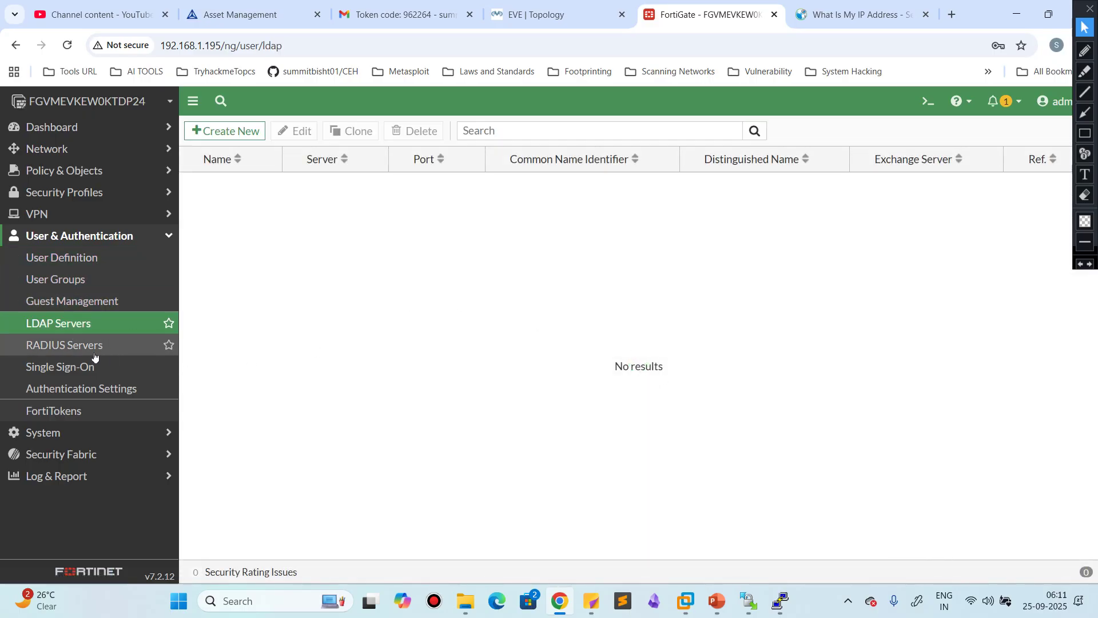
Step: View the RADIUS Servers, Single Sign-On, Authentication Settings and FortiTokens pages under User & Authentication
{"action": "left_click", "coordinate": [68, 341]}
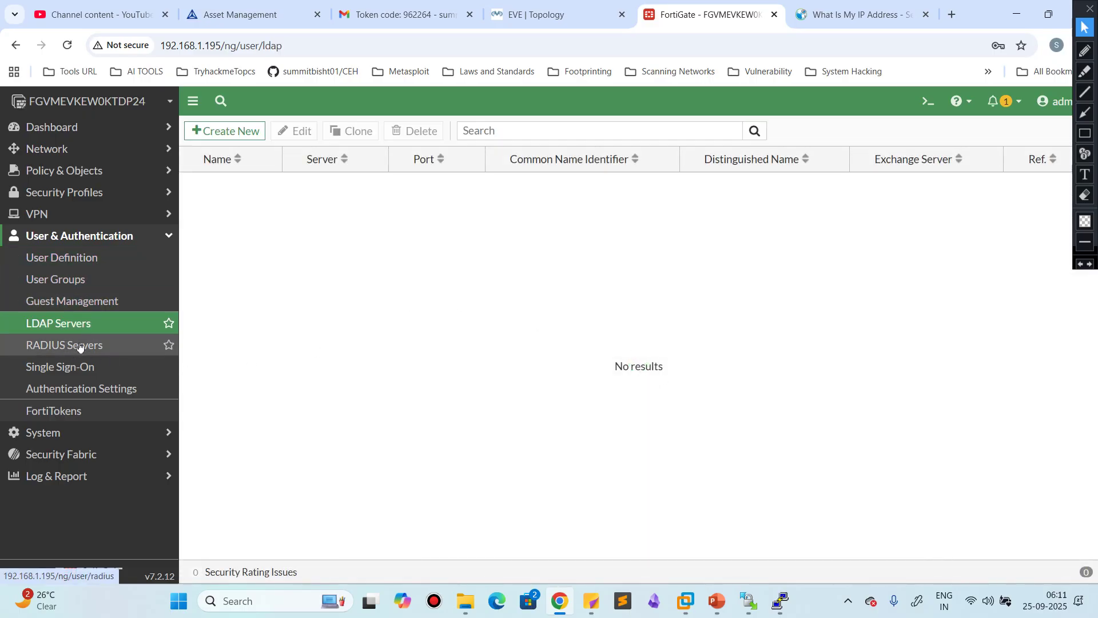
{"action": "left_click", "coordinate": [48, 371]}
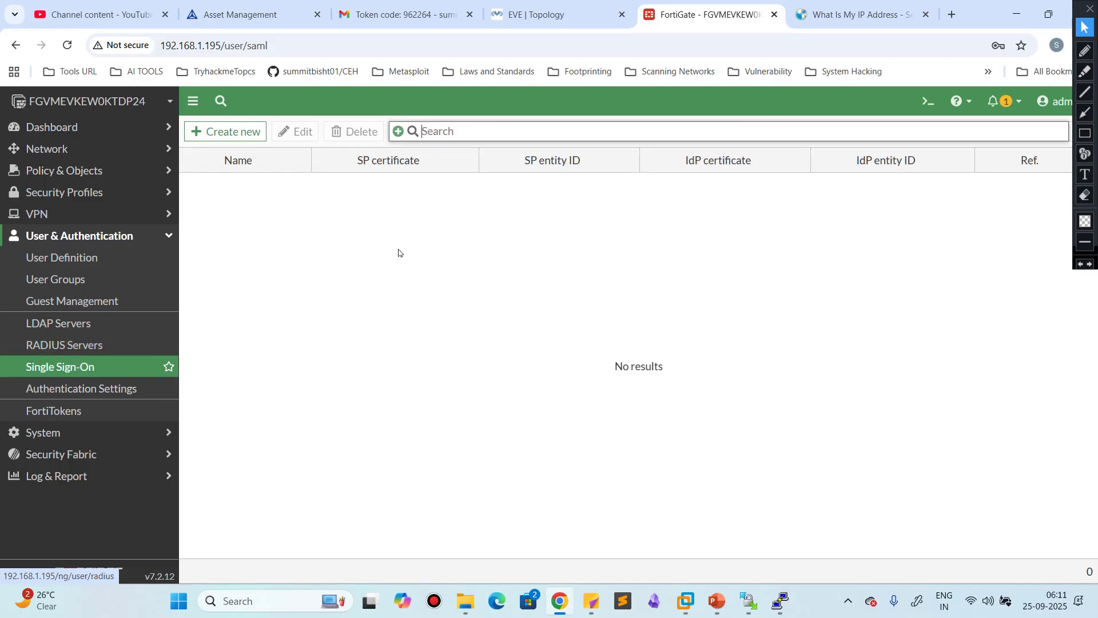
{"action": "left_click", "coordinate": [143, 386]}
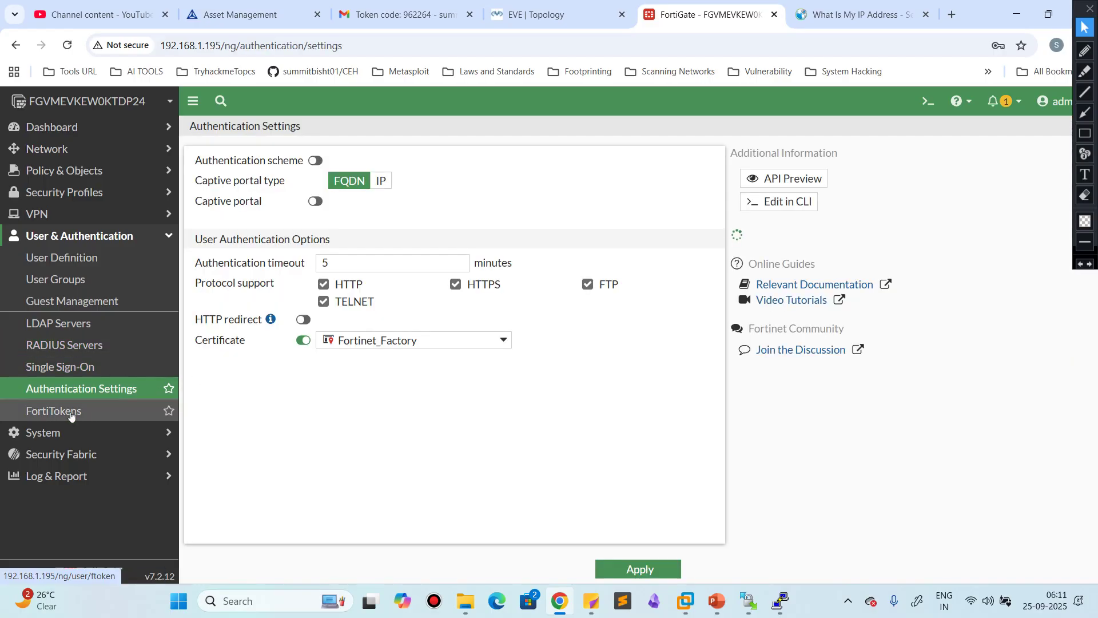
{"action": "left_click", "coordinate": [57, 410]}
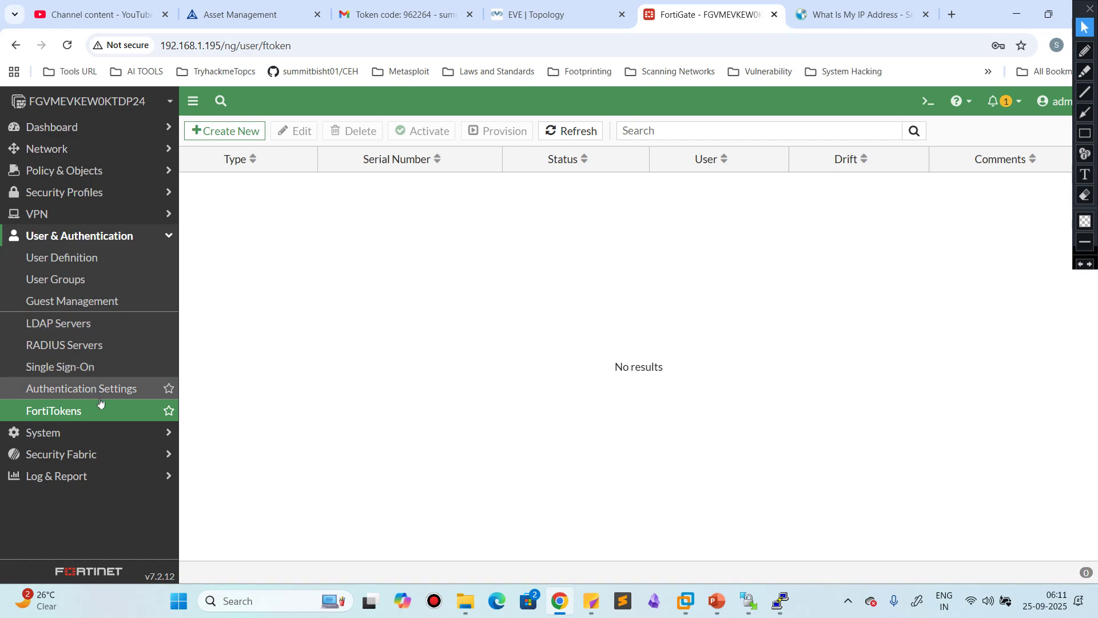
Step: View the Administrators, Admin Profiles and Firmware & Registration pages under System
{"action": "left_click", "coordinate": [63, 432]}
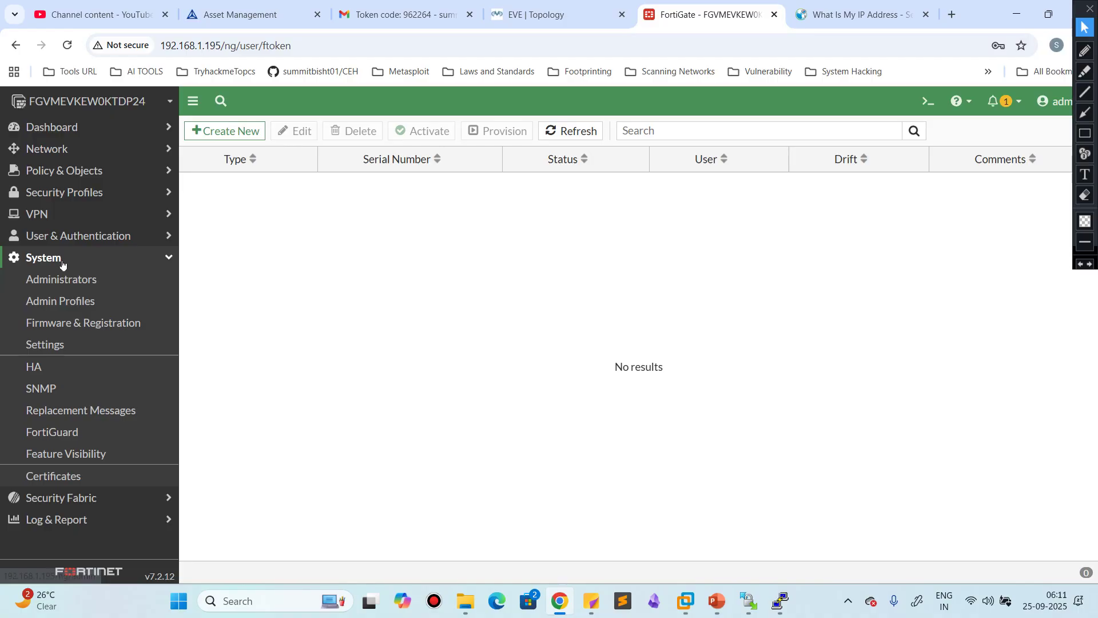
{"action": "left_click", "coordinate": [70, 287]}
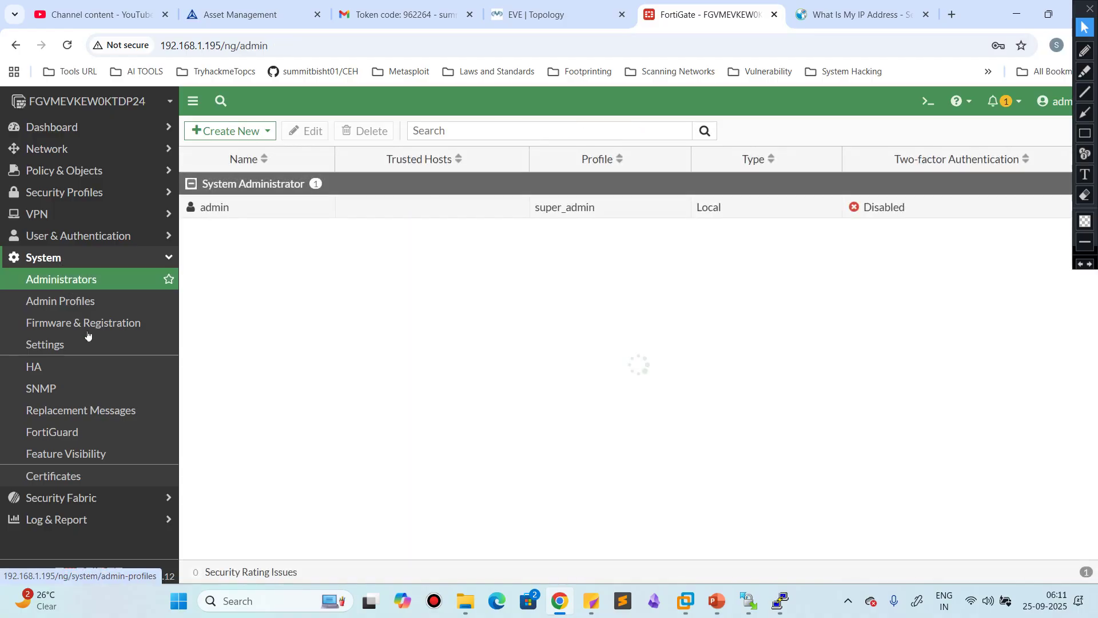
{"action": "left_click", "coordinate": [59, 309]}
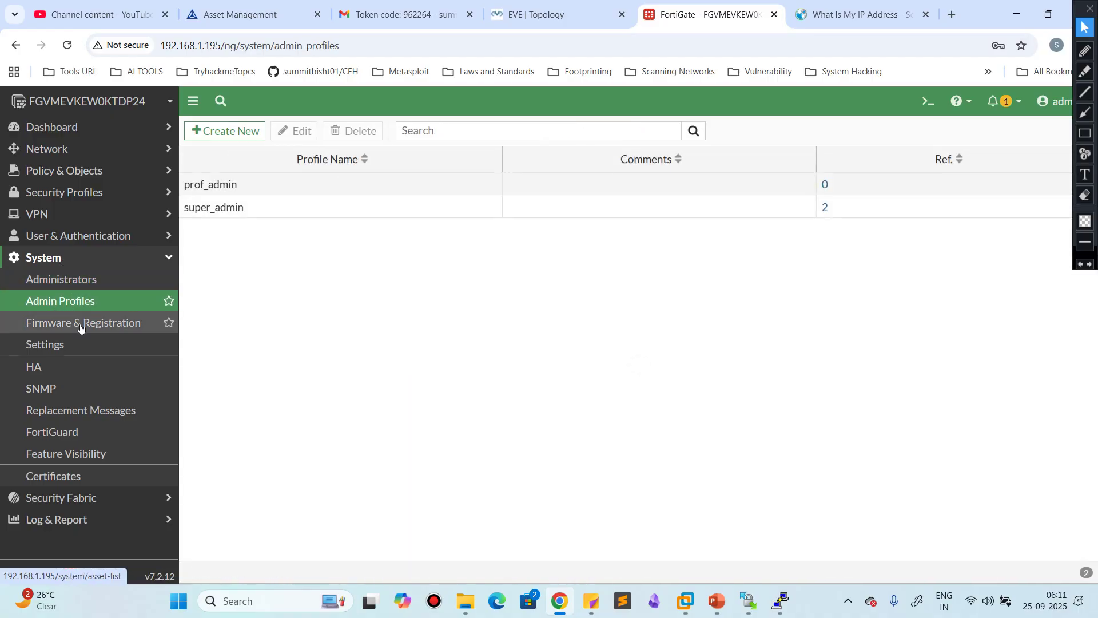
{"action": "left_click", "coordinate": [81, 323]}
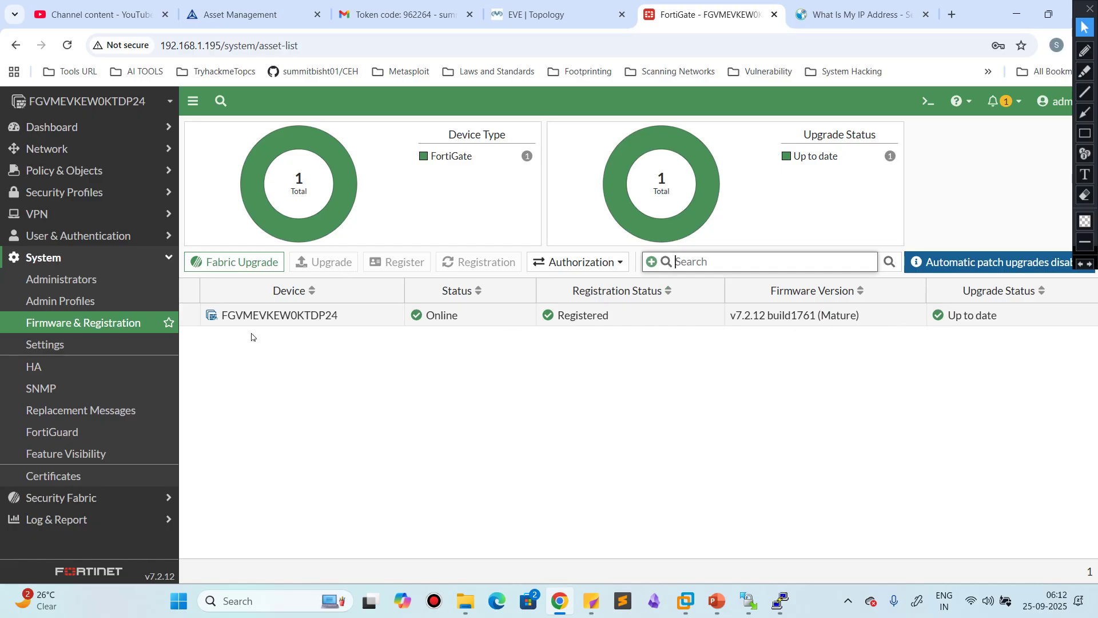
Step: Review the System Settings page, covering system time, administration ports, HTTPS certificate and single sign-on options
{"action": "left_click", "coordinate": [74, 348]}
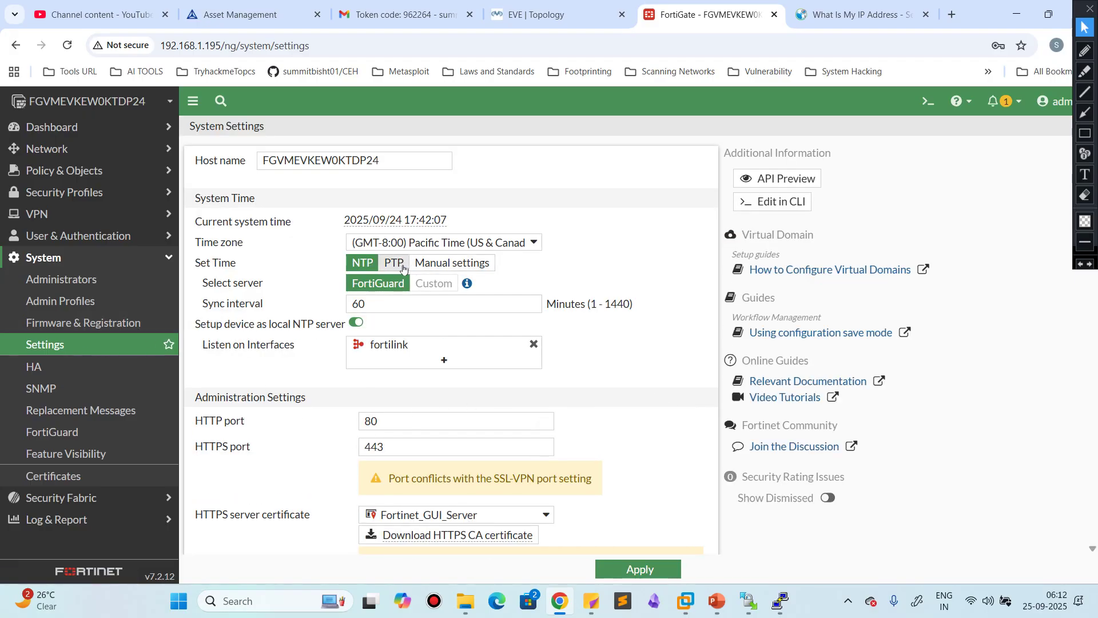
{"action": "scroll", "coordinate": [285, 490], "scroll_direction": "down", "scroll_amount": 2}
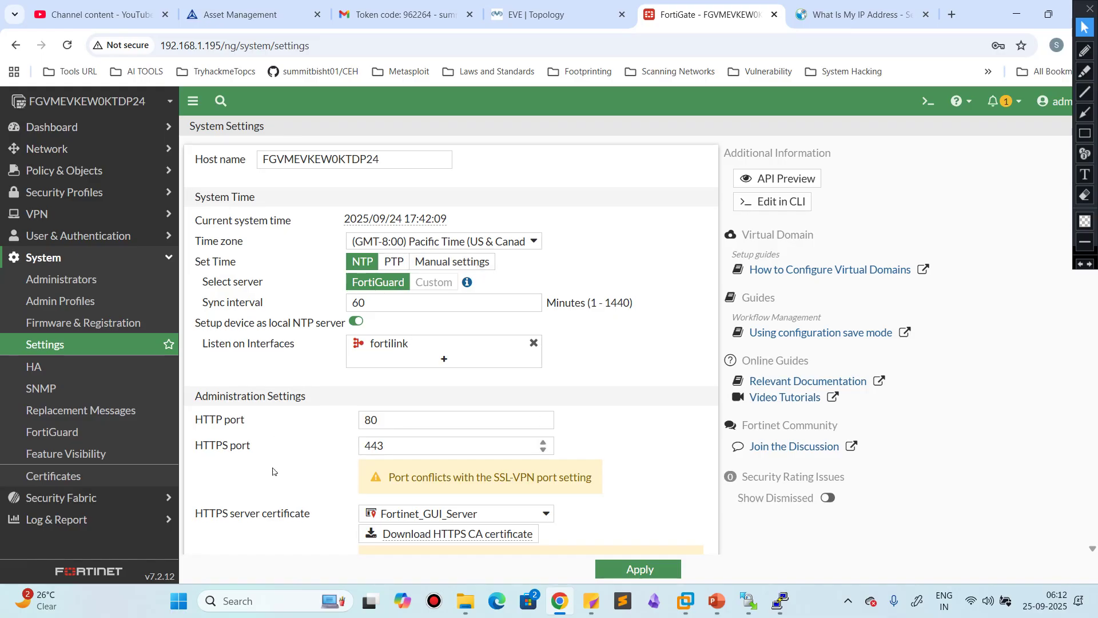
{"action": "scroll", "coordinate": [306, 479], "scroll_direction": "down", "scroll_amount": 3}
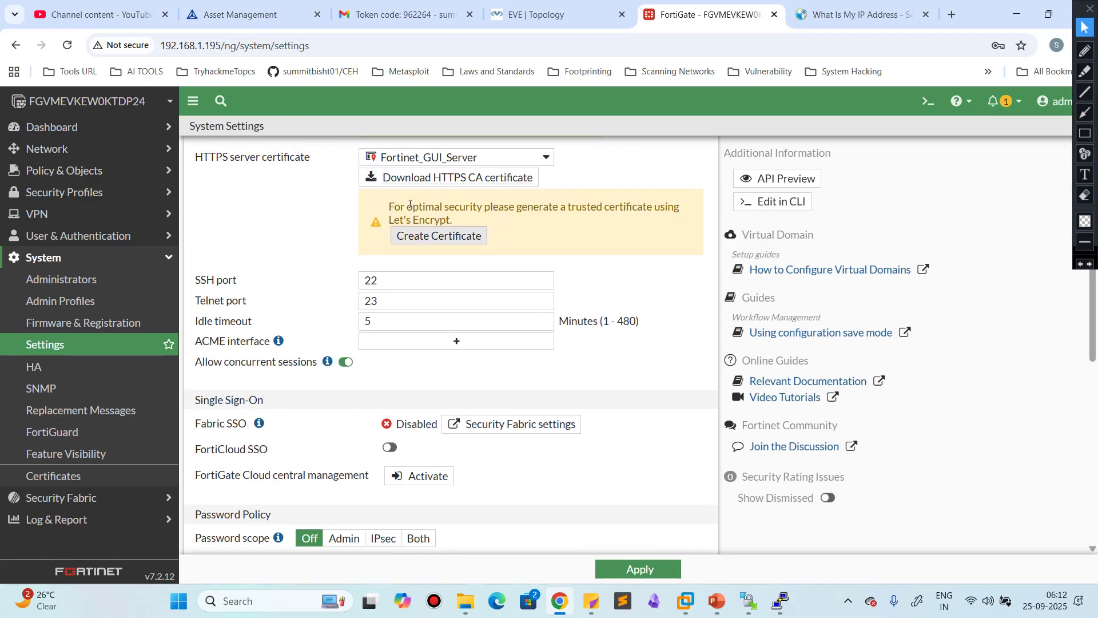
{"action": "scroll", "coordinate": [266, 298], "scroll_direction": "up", "scroll_amount": 1}
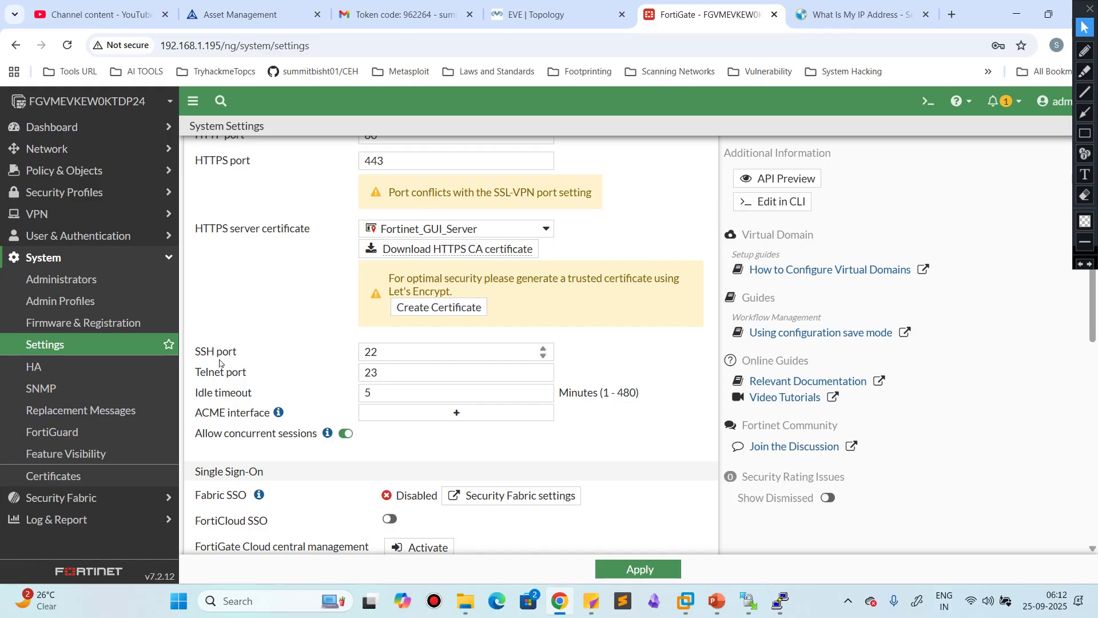
Step: Examine the available High Availability modes on the HA page under System without changing the mode
{"action": "left_click", "coordinate": [103, 373]}
{"action": "left_click", "coordinate": [333, 160]}
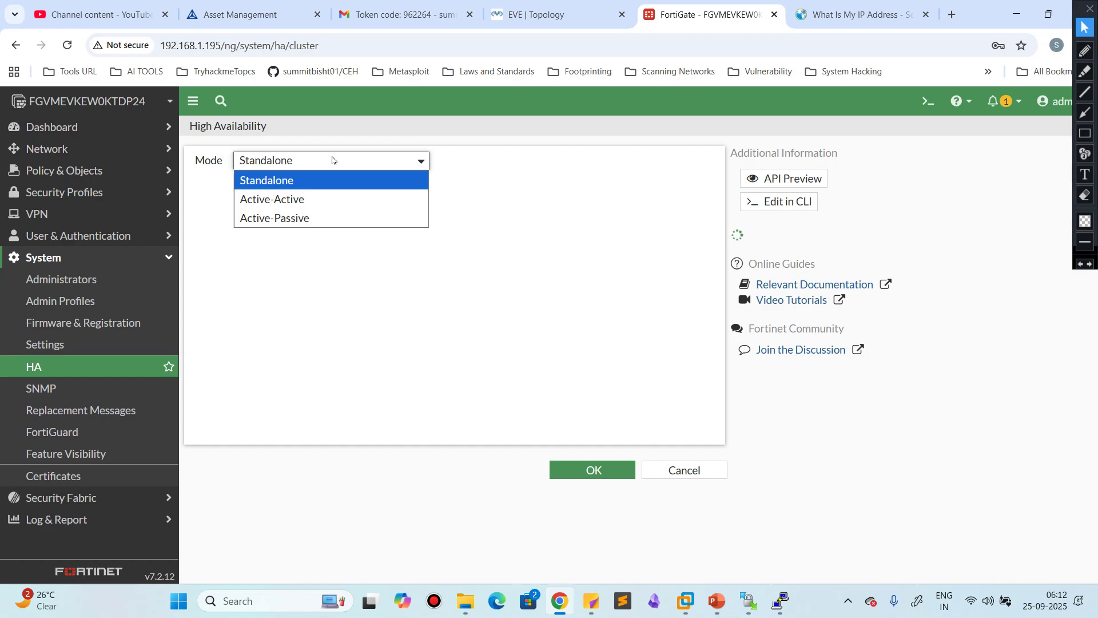
{"action": "left_click", "coordinate": [281, 318]}
Step: Look through the SNMP, Replacement Messages and FortiGuard pages under System
{"action": "left_click", "coordinate": [74, 389]}
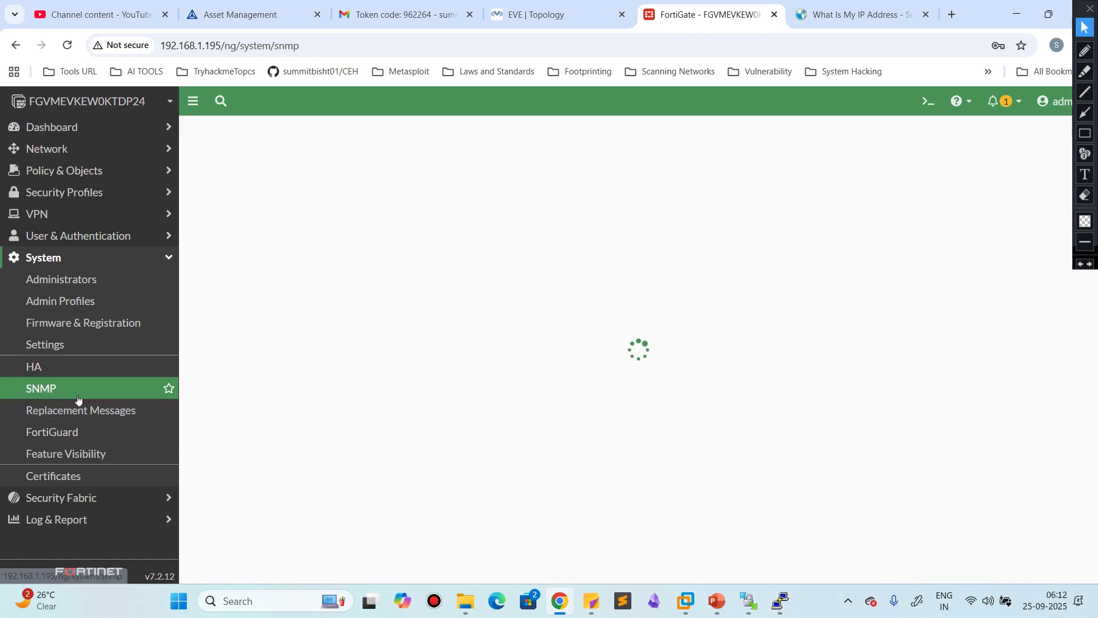
{"action": "left_click", "coordinate": [67, 418]}
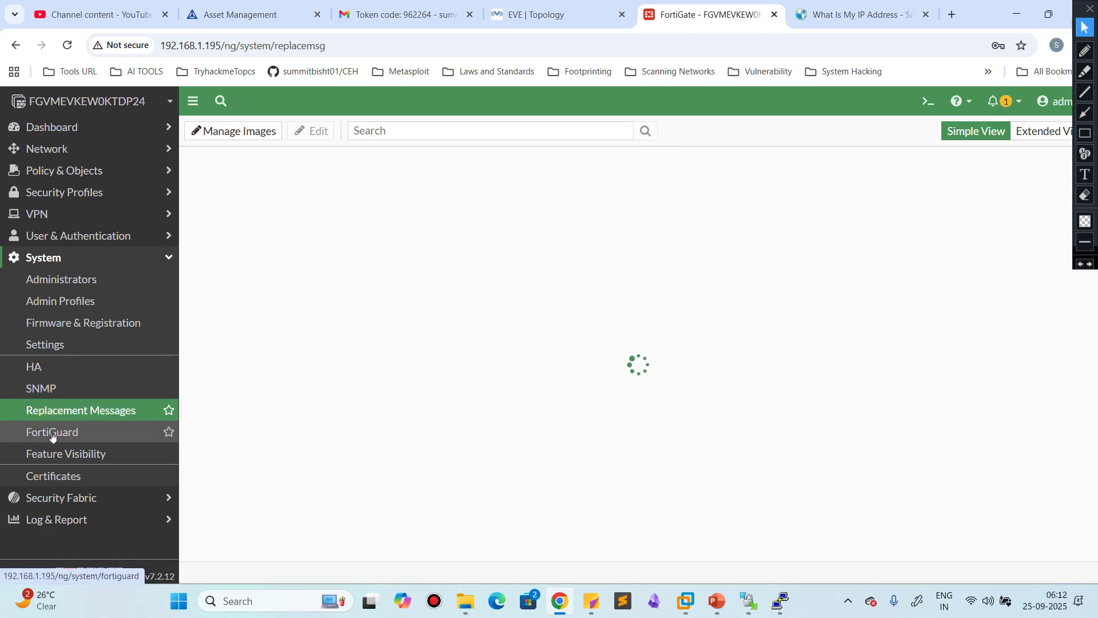
{"action": "left_click", "coordinate": [52, 436]}
{"action": "left_click", "coordinate": [77, 460]}
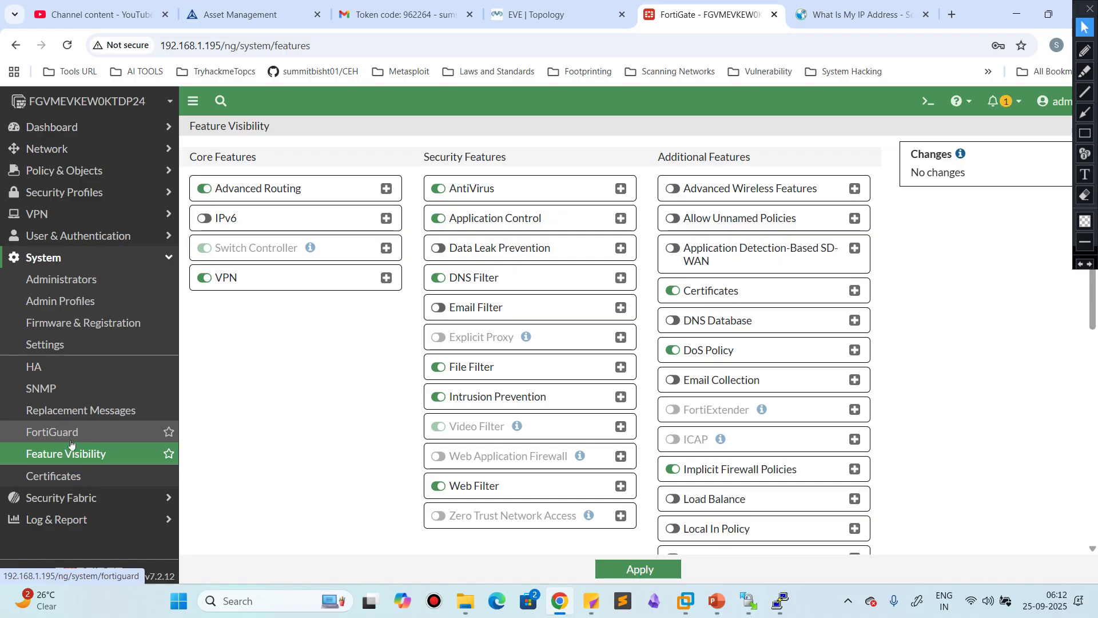
{"action": "left_click", "coordinate": [77, 438]}
Step: Review the core, security and additional features listed on the Feature Visibility page, including which ones are enabled
{"action": "left_click", "coordinate": [80, 454]}
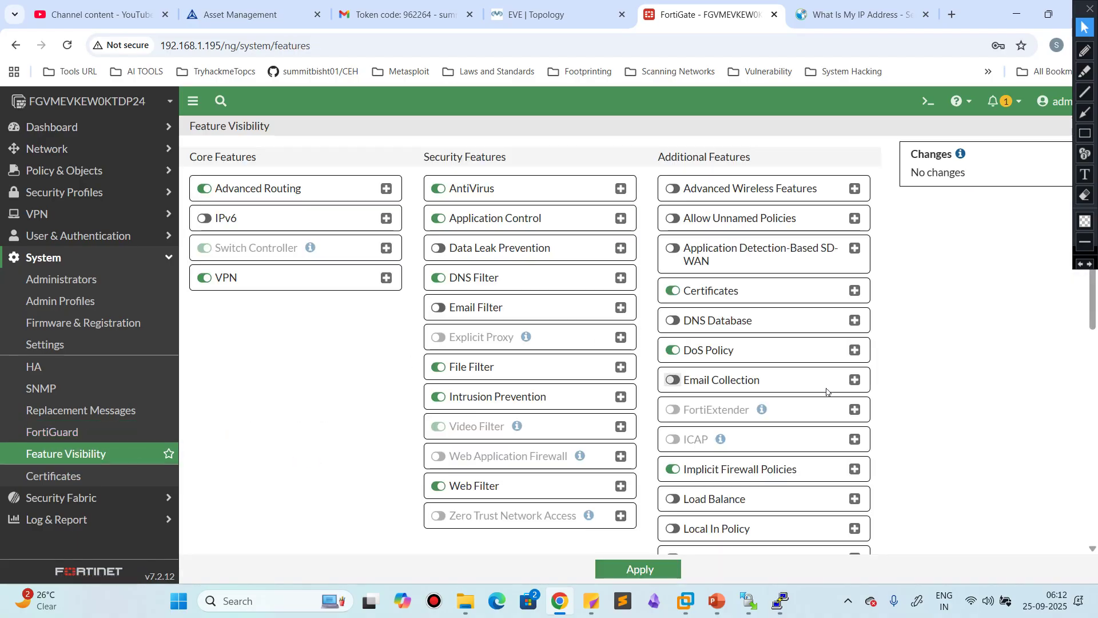
{"action": "scroll", "coordinate": [832, 407], "scroll_direction": "down", "scroll_amount": 1}
{"action": "scroll", "coordinate": [833, 407], "scroll_direction": "down", "scroll_amount": 10}
{"action": "scroll", "coordinate": [637, 444], "scroll_direction": "up", "scroll_amount": 15}
{"action": "scroll", "coordinate": [558, 460], "scroll_direction": "down", "scroll_amount": 1}
{"action": "scroll", "coordinate": [548, 467], "scroll_direction": "up", "scroll_amount": 1}
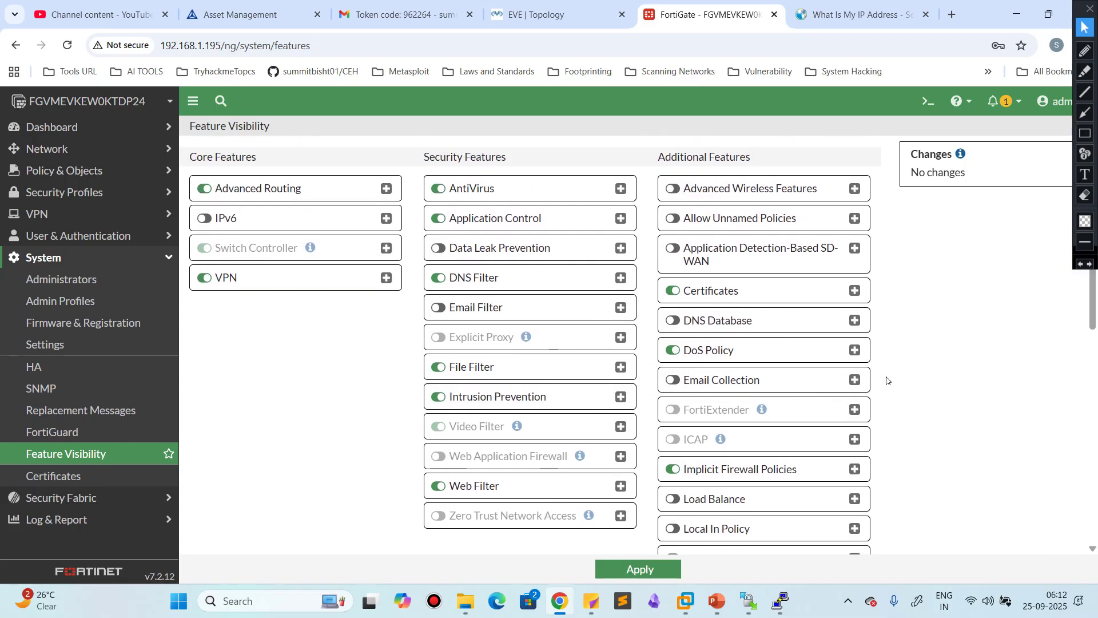
{"action": "scroll", "coordinate": [911, 421], "scroll_direction": "down", "scroll_amount": 7}
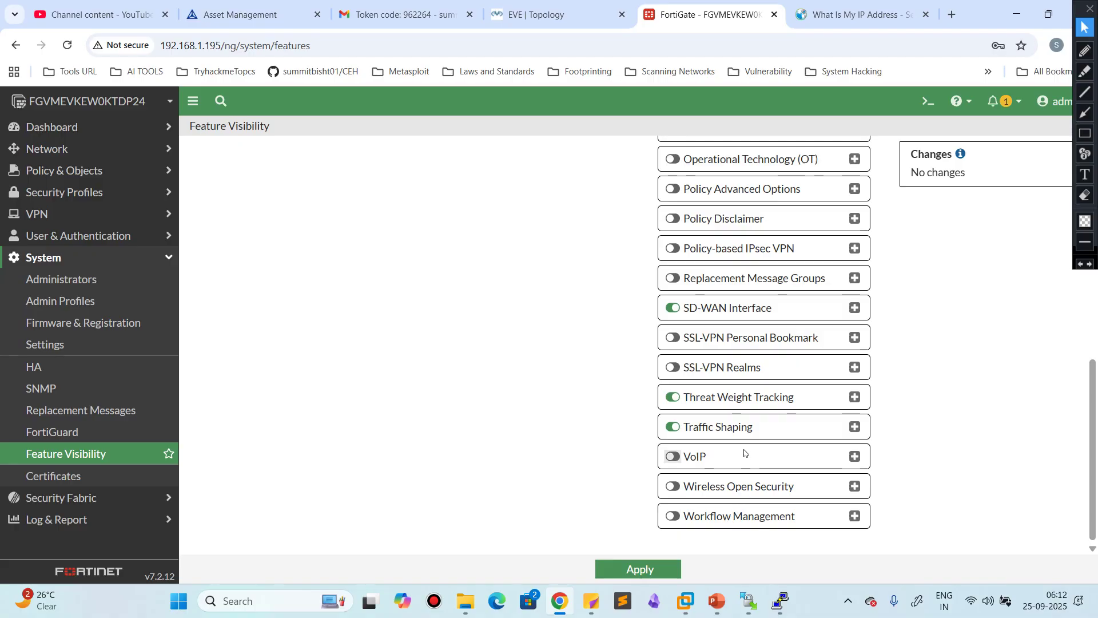
{"action": "scroll", "coordinate": [744, 452], "scroll_direction": "up", "scroll_amount": 2}
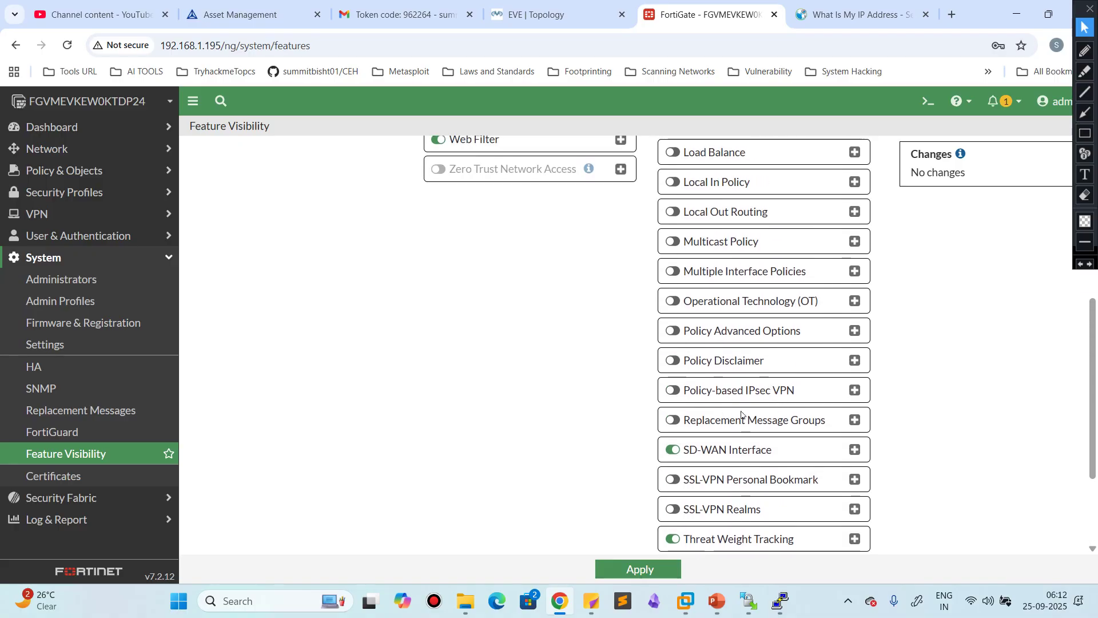
{"action": "scroll", "coordinate": [743, 412], "scroll_direction": "up", "scroll_amount": 1}
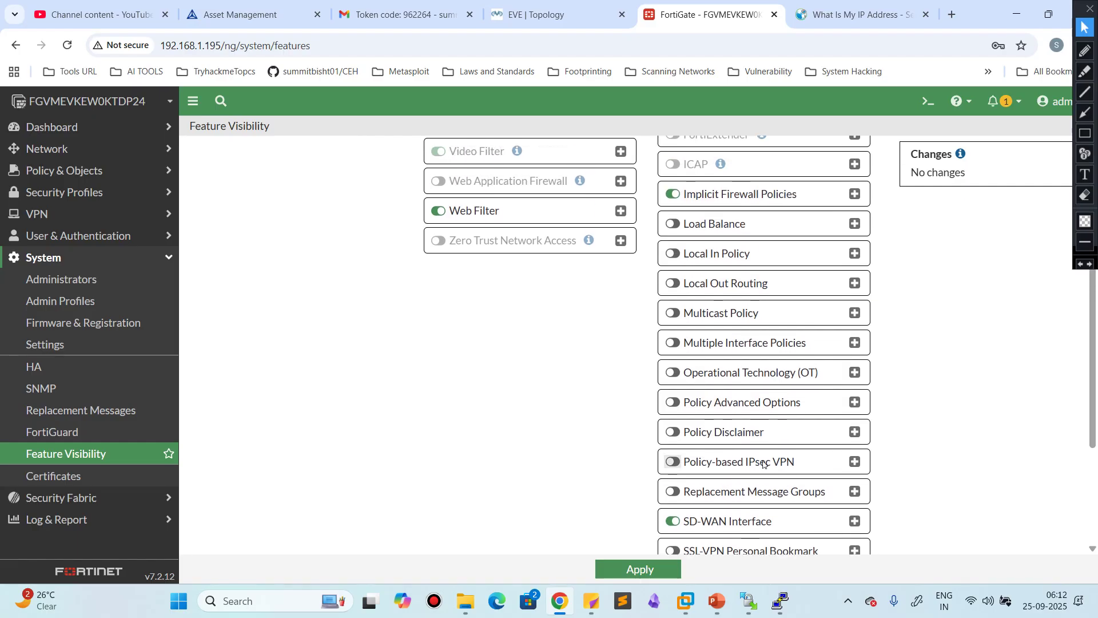
{"action": "scroll", "coordinate": [763, 462], "scroll_direction": "up", "scroll_amount": 1}
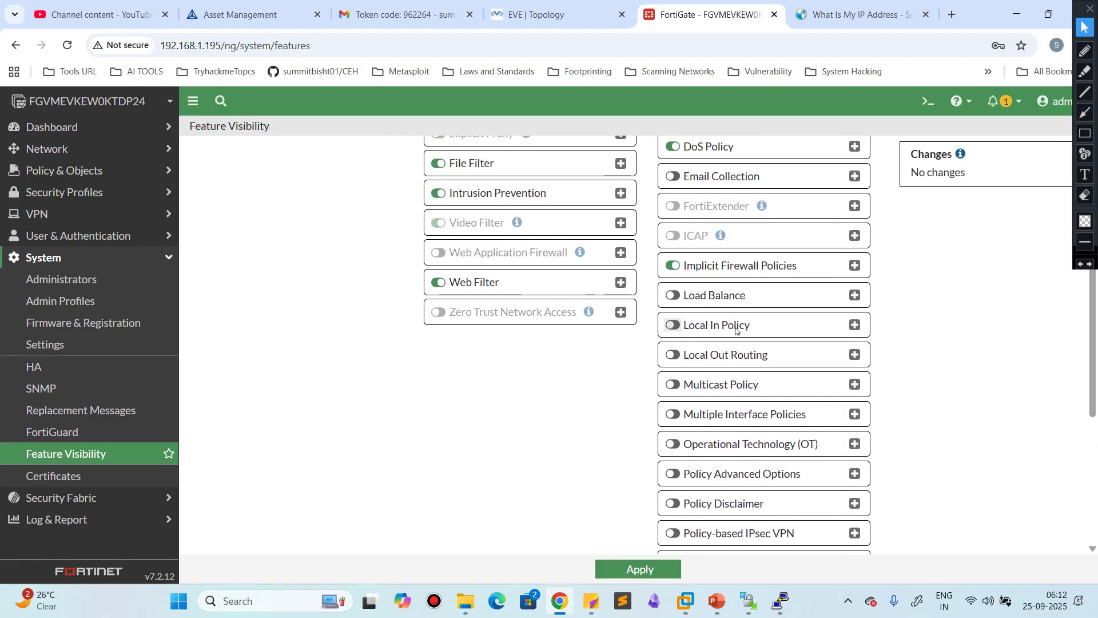
{"action": "scroll", "coordinate": [736, 320], "scroll_direction": "up", "scroll_amount": 1}
{"action": "scroll", "coordinate": [731, 295], "scroll_direction": "up", "scroll_amount": 1}
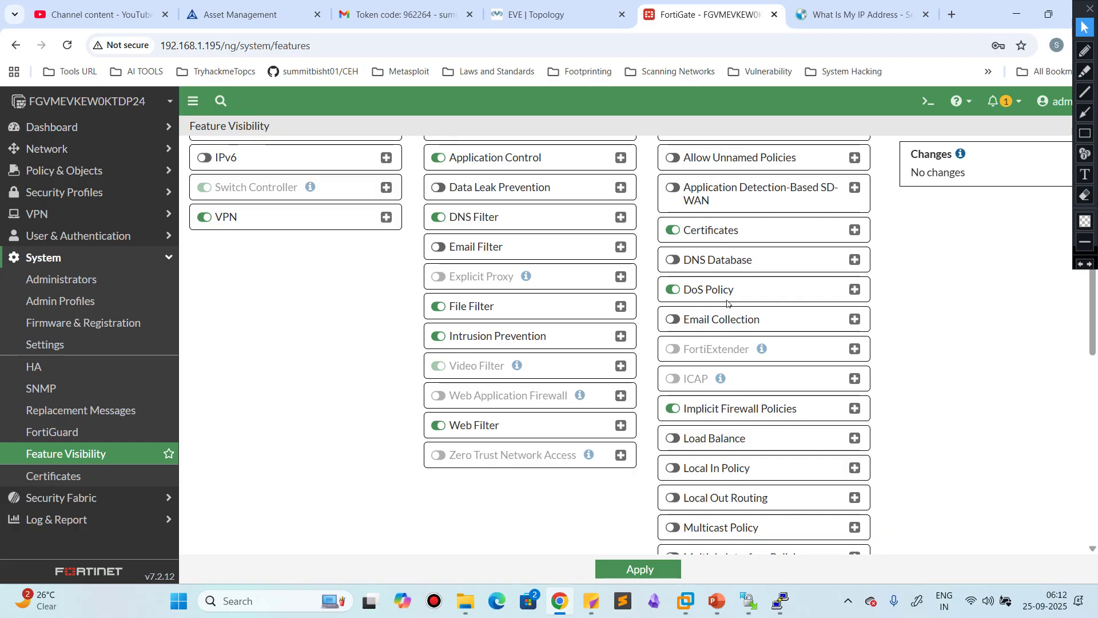
{"action": "scroll", "coordinate": [728, 304], "scroll_direction": "up", "scroll_amount": 1}
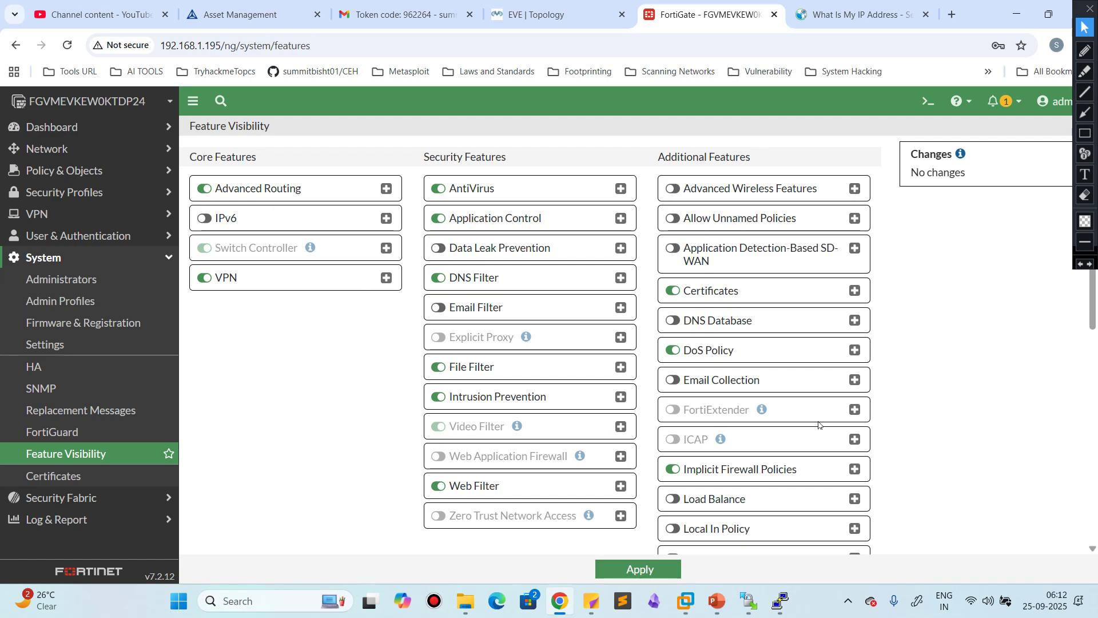
Step: Search the Feature Visibility page for "NAT" and close the search
{"action": "scroll", "coordinate": [819, 424], "scroll_direction": "down", "scroll_amount": 8}
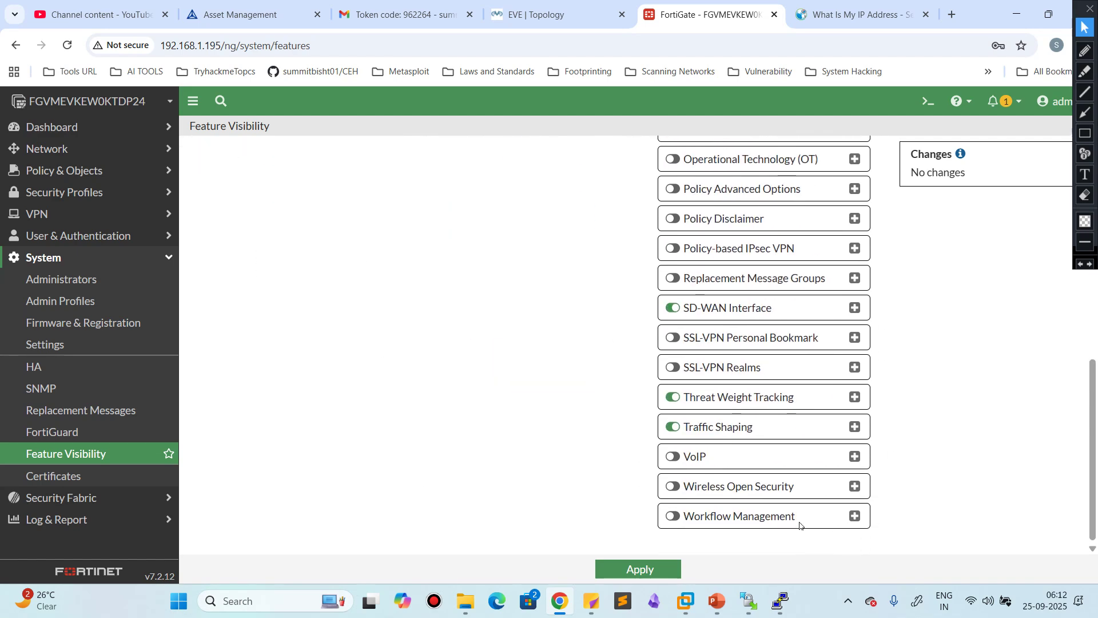
{"action": "scroll", "coordinate": [511, 459], "scroll_direction": "up", "scroll_amount": 5}
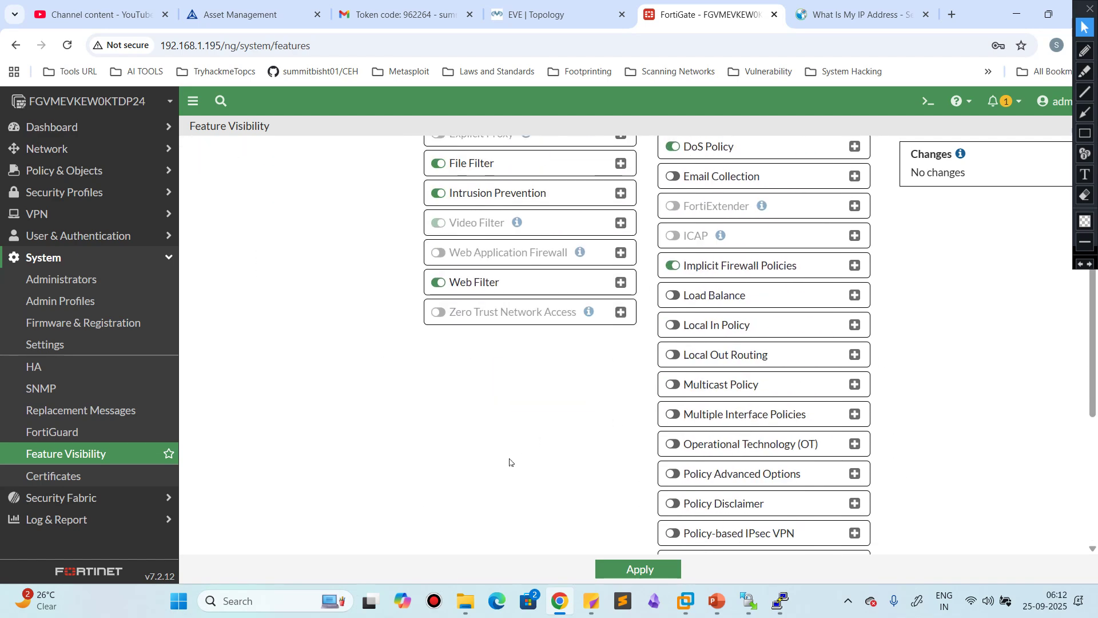
{"action": "key", "text": "ctrl+f"}
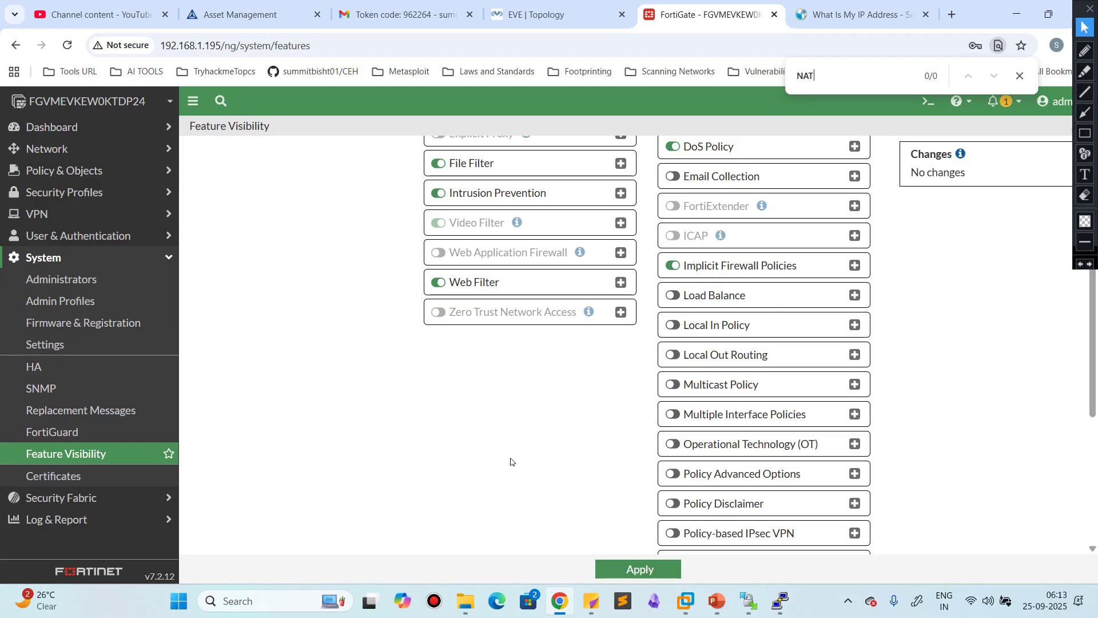
{"action": "left_click", "coordinate": [1020, 76]}
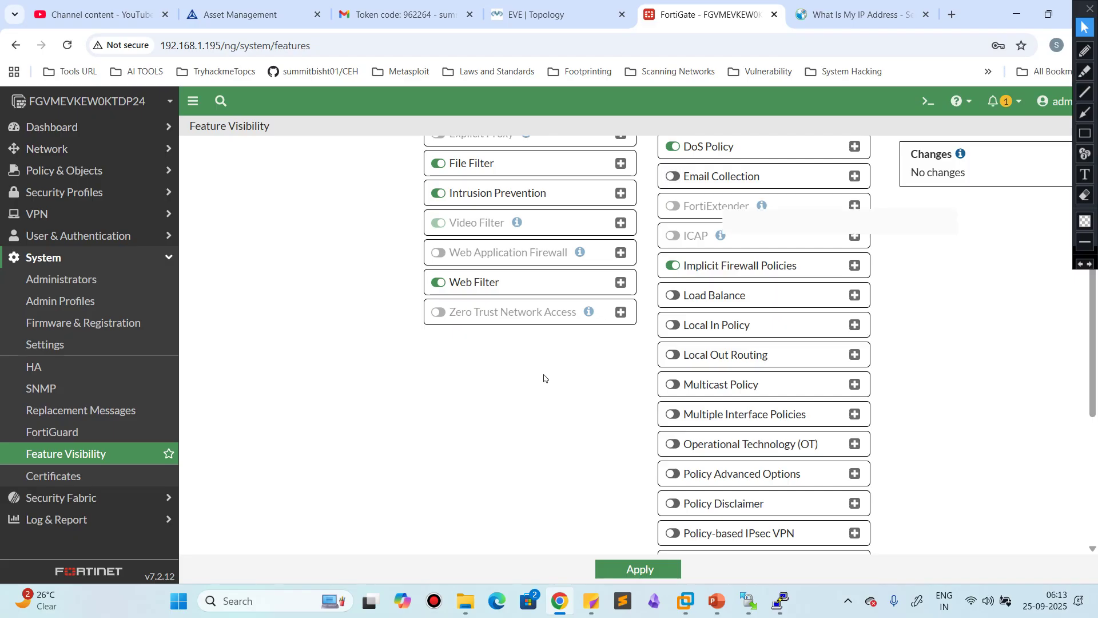
Step: Read the Web Application Firewall feature's description and CLI enabling commands, collapse it, and look over the rest of the feature list
{"action": "left_click", "coordinate": [620, 254]}
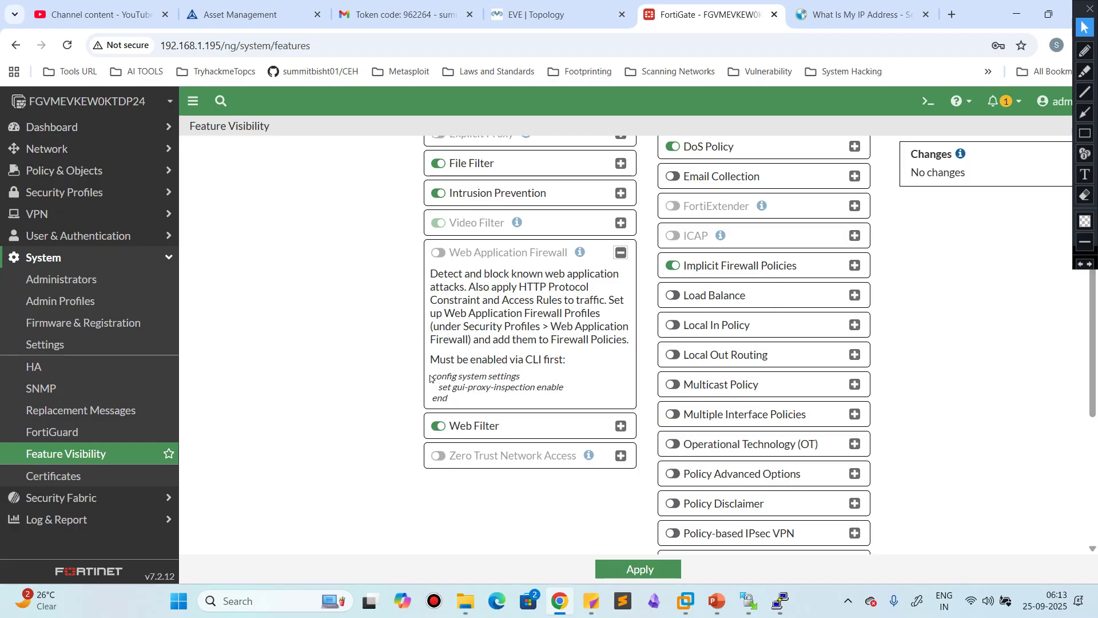
{"action": "left_click_drag", "start_coordinate": [430, 378], "coordinate": [513, 402]}
{"action": "left_click", "coordinate": [479, 405]}
{"action": "left_click", "coordinate": [620, 253]}
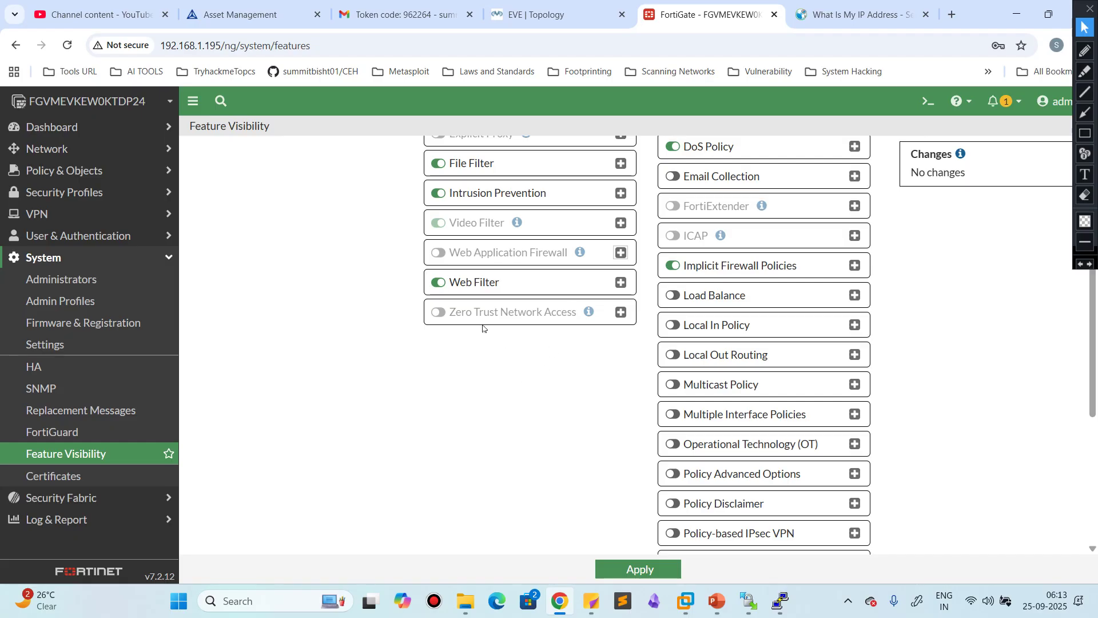
{"action": "scroll", "coordinate": [543, 372], "scroll_direction": "up", "scroll_amount": 3}
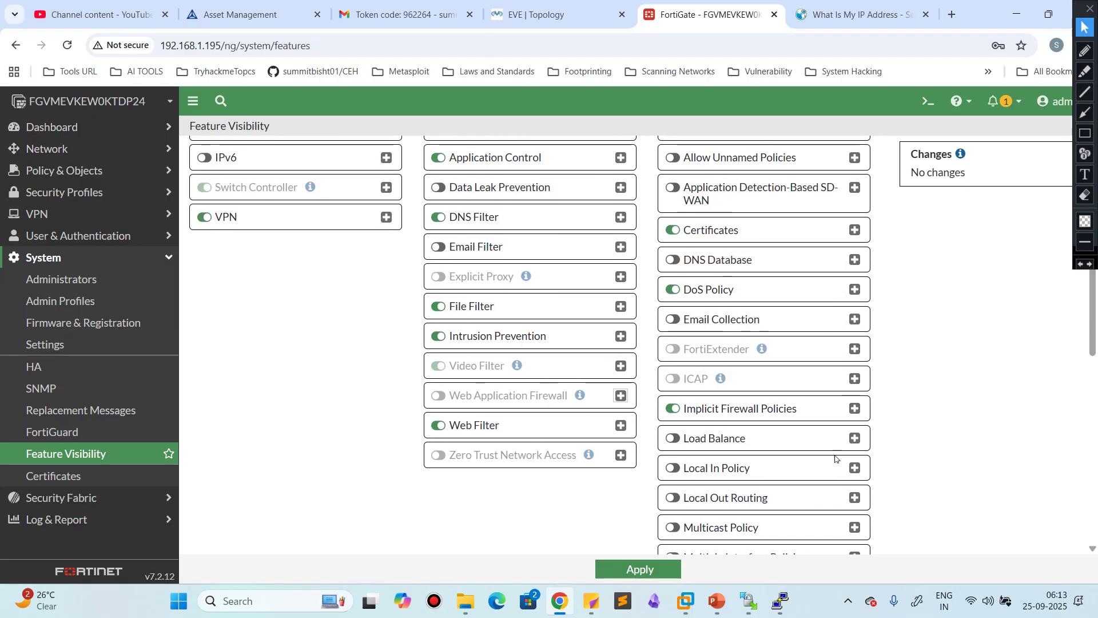
{"action": "scroll", "coordinate": [835, 460], "scroll_direction": "down", "scroll_amount": 7}
{"action": "scroll", "coordinate": [832, 464], "scroll_direction": "up", "scroll_amount": 8}
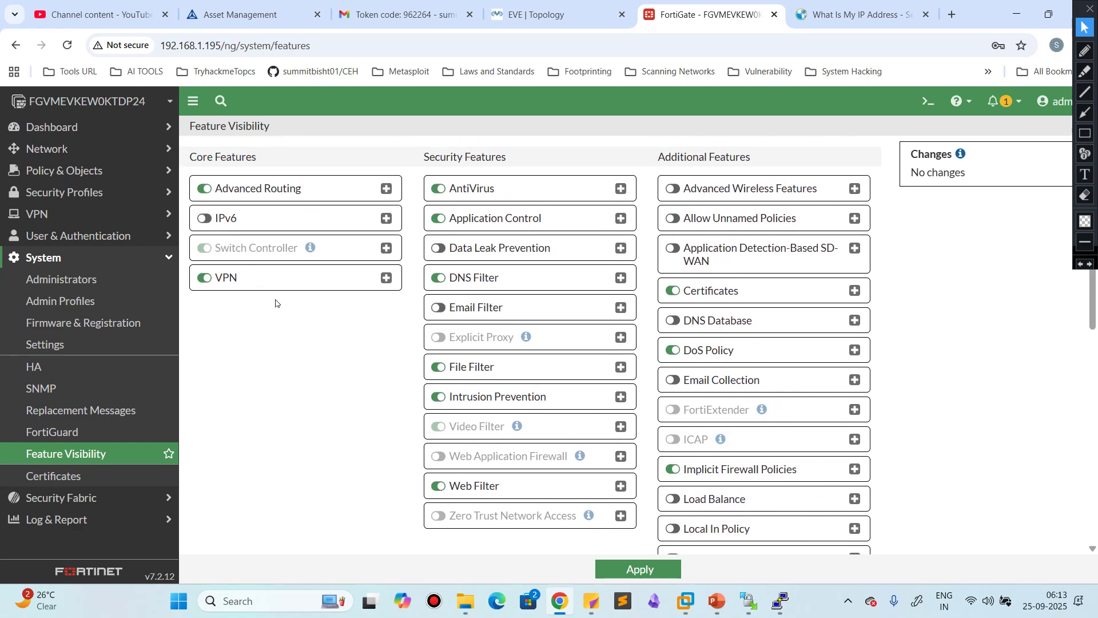
Step: Read the description of the VPN core feature on the Feature Visibility page and collapse it
{"action": "left_click", "coordinate": [387, 277]}
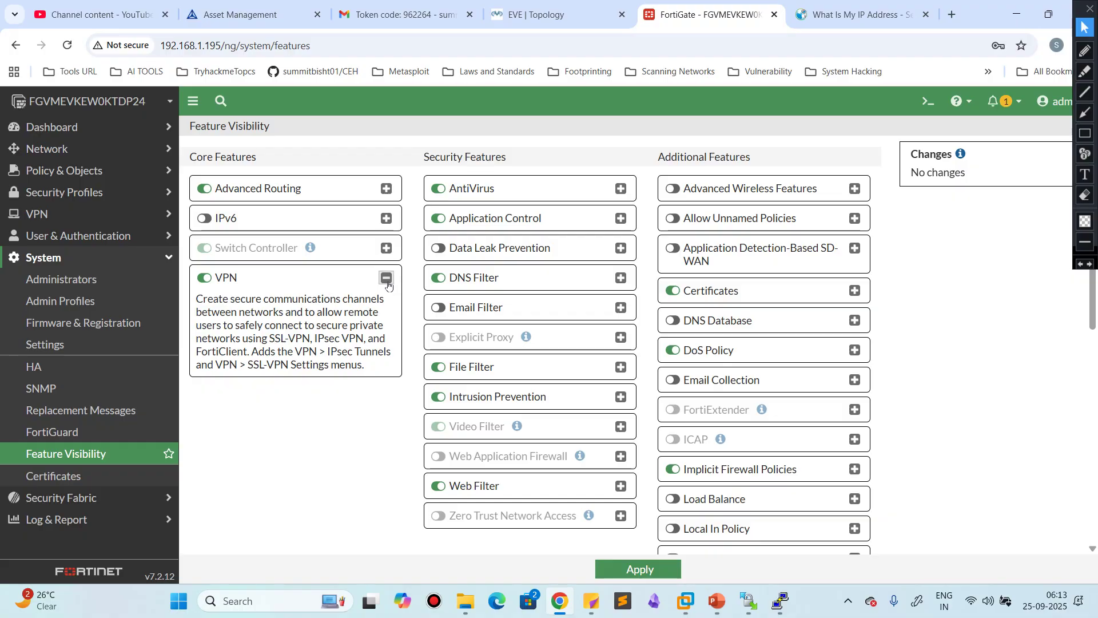
{"action": "left_click", "coordinate": [387, 278]}
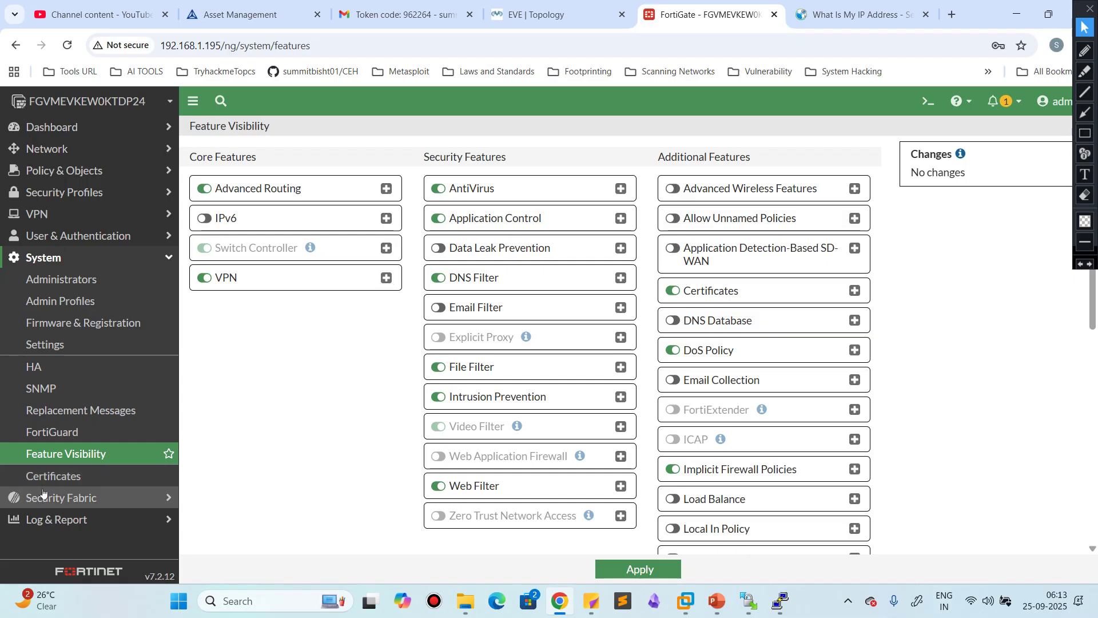
{"action": "left_click", "coordinate": [60, 498]}
{"action": "left_click", "coordinate": [57, 257]}
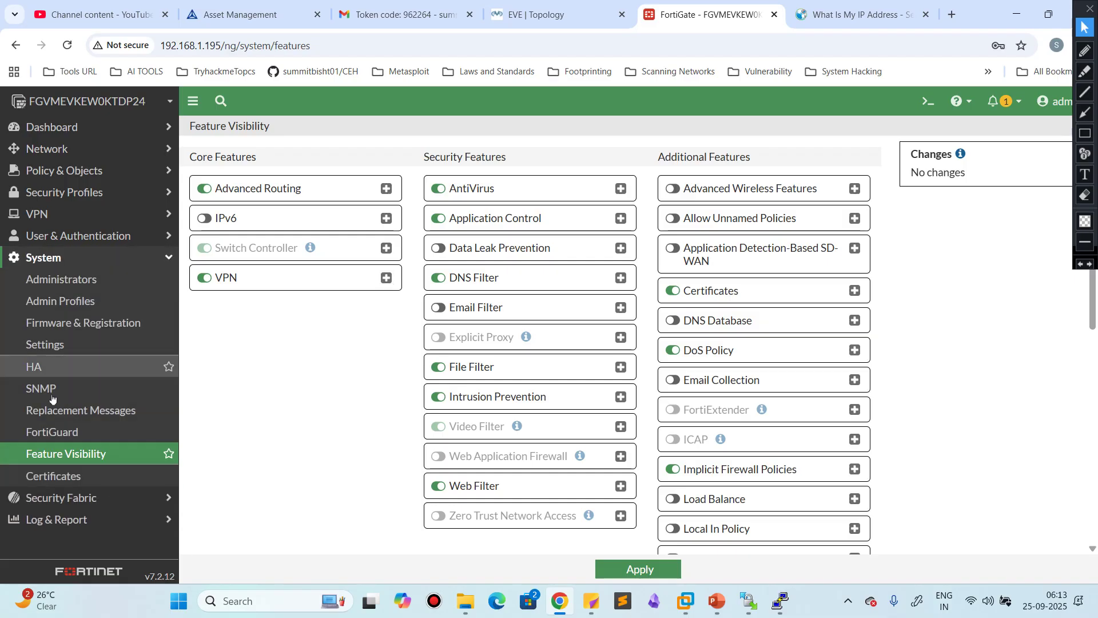
Step: Look through the System certificates, select Fortinet_CA_SSL and check which certificate types can be created or imported
{"action": "left_click", "coordinate": [58, 476]}
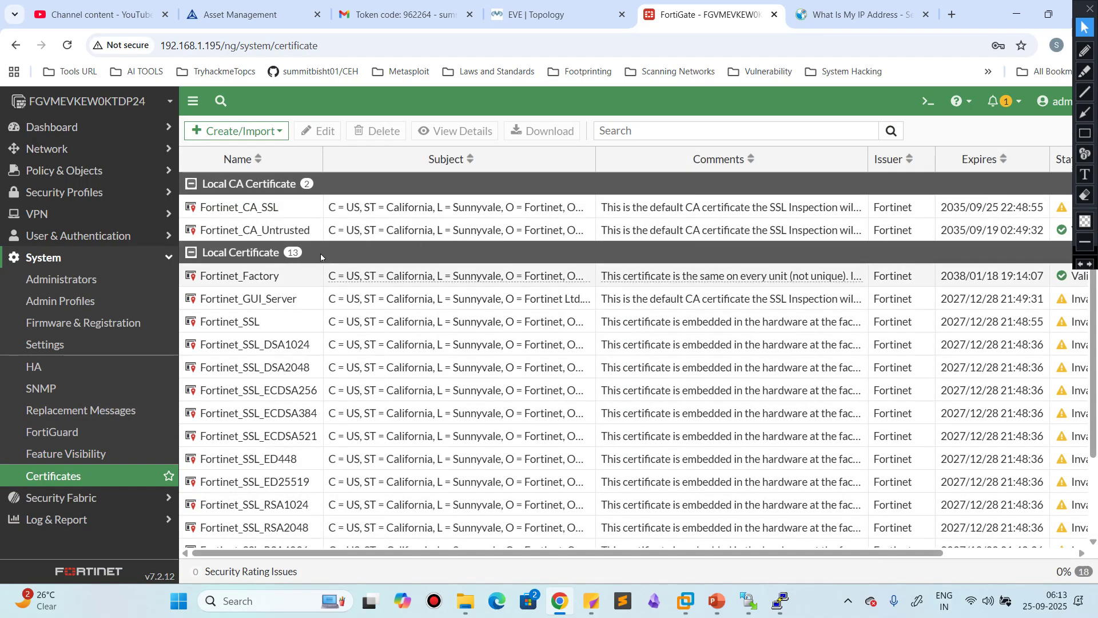
{"action": "left_click", "coordinate": [252, 210]}
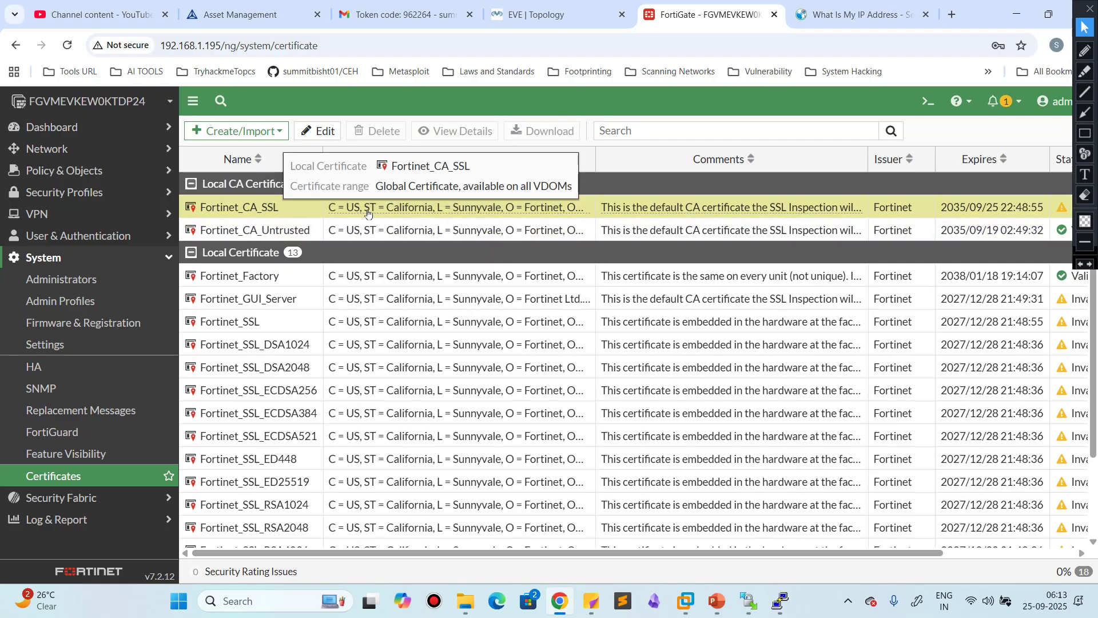
{"action": "left_click", "coordinate": [245, 133]}
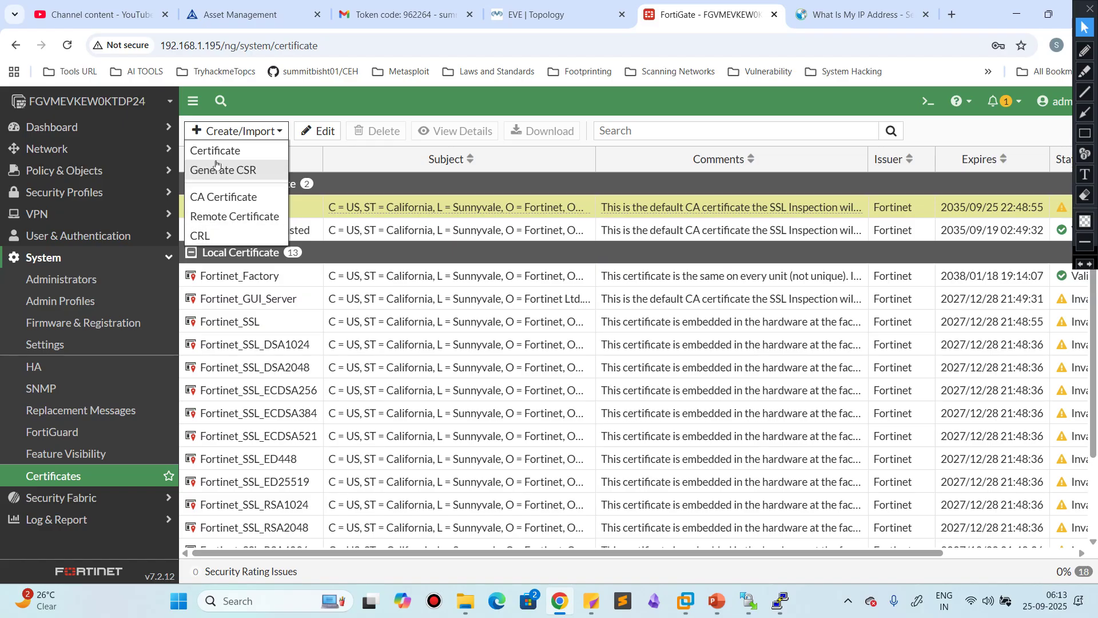
{"action": "left_click", "coordinate": [606, 115]}
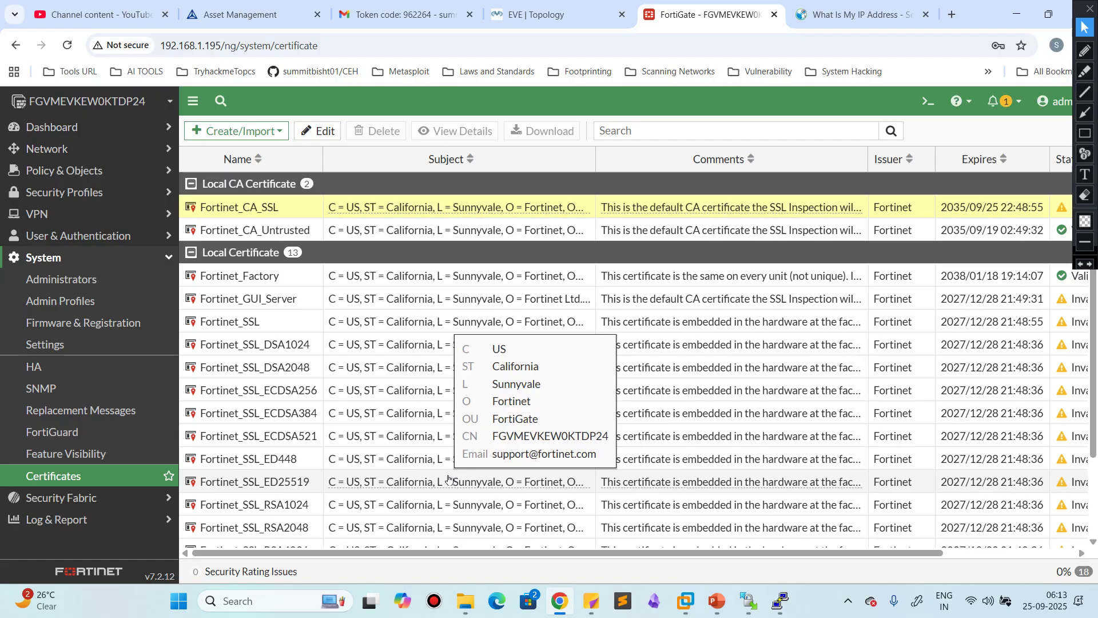
{"action": "scroll", "coordinate": [388, 446], "scroll_direction": "down", "scroll_amount": 2}
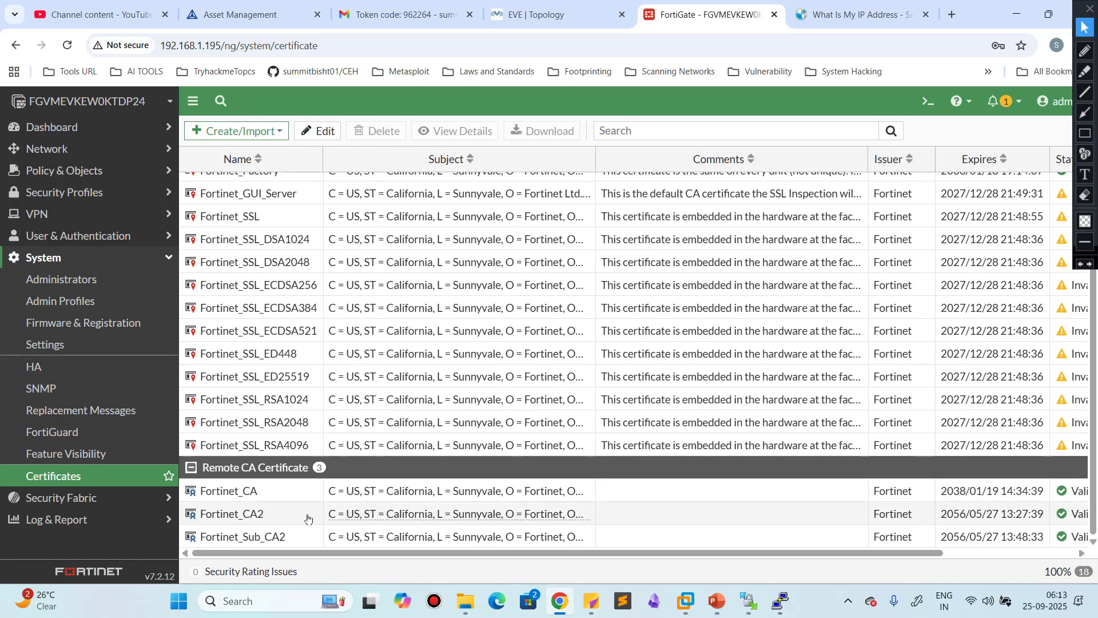
Step: Look through the Physical Topology, Logical Topology and Security Rating pages under Security Fabric
{"action": "left_click", "coordinate": [73, 498]}
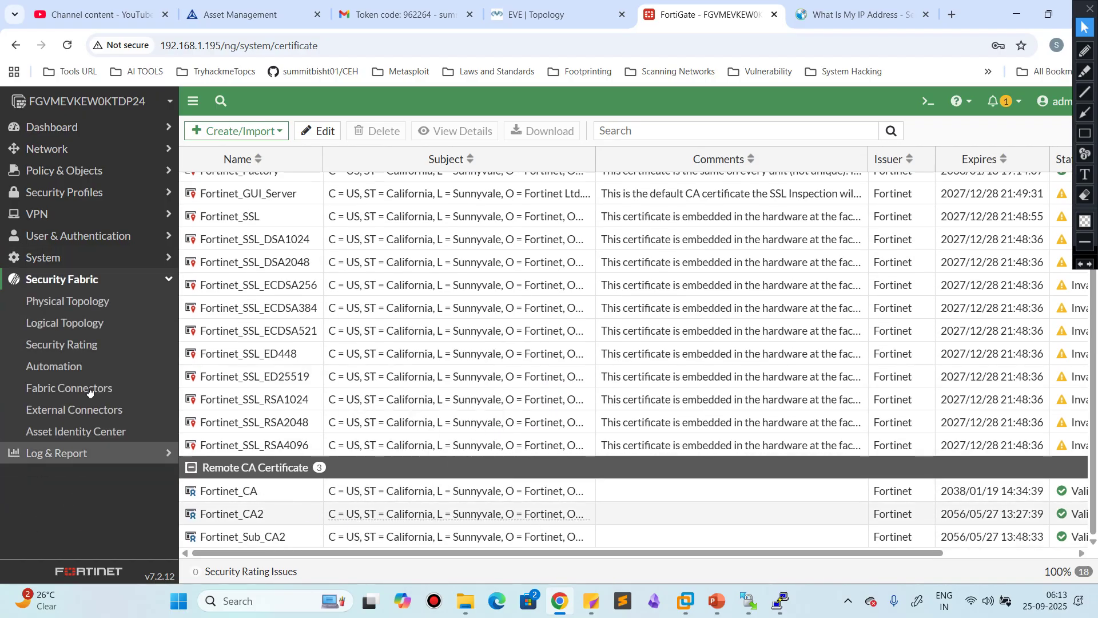
{"action": "left_click", "coordinate": [72, 307]}
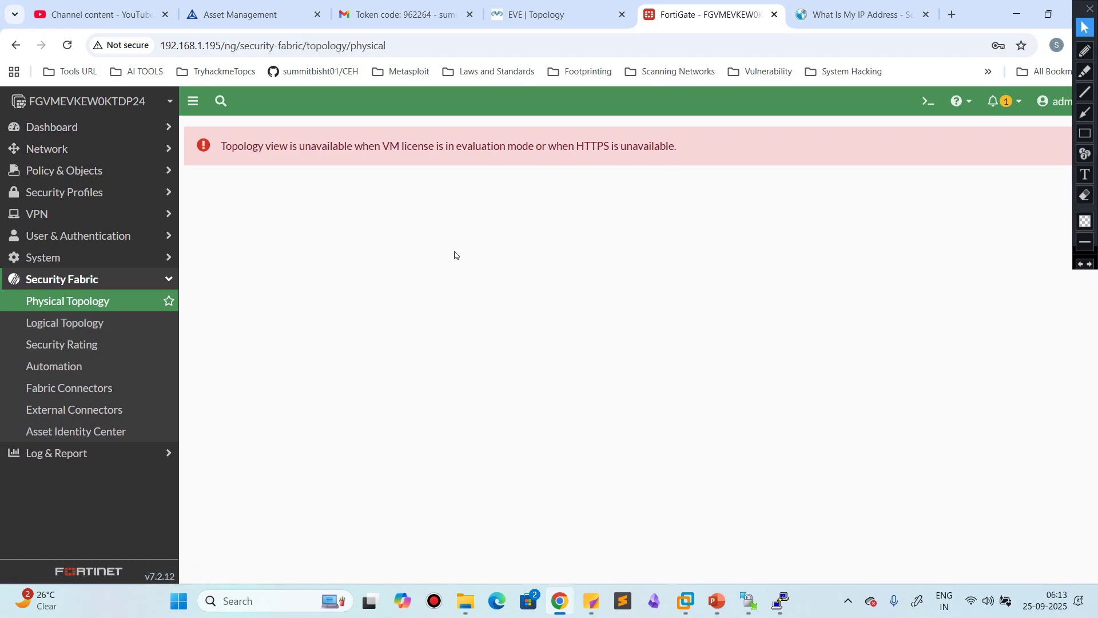
{"action": "left_click", "coordinate": [68, 322]}
{"action": "left_click", "coordinate": [62, 364]}
{"action": "left_click", "coordinate": [76, 353]}
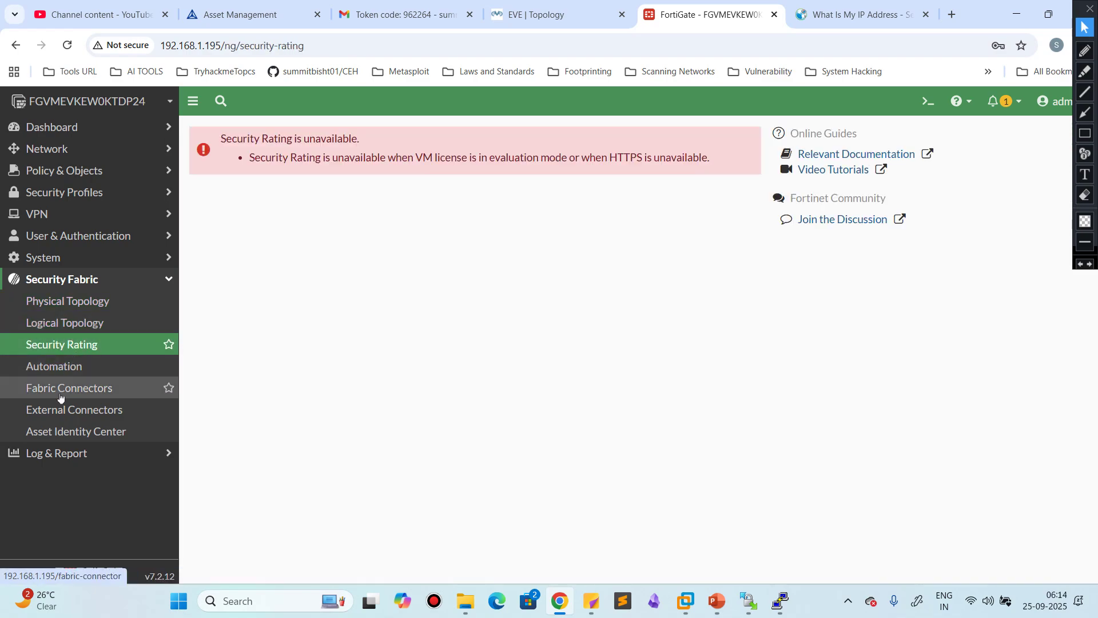
Step: Review the core network and Security Fabric connectors, and visit the External Connectors and Asset Identity Center pages
{"action": "left_click", "coordinate": [60, 395]}
{"action": "left_click", "coordinate": [83, 411]}
{"action": "left_click", "coordinate": [66, 394]}
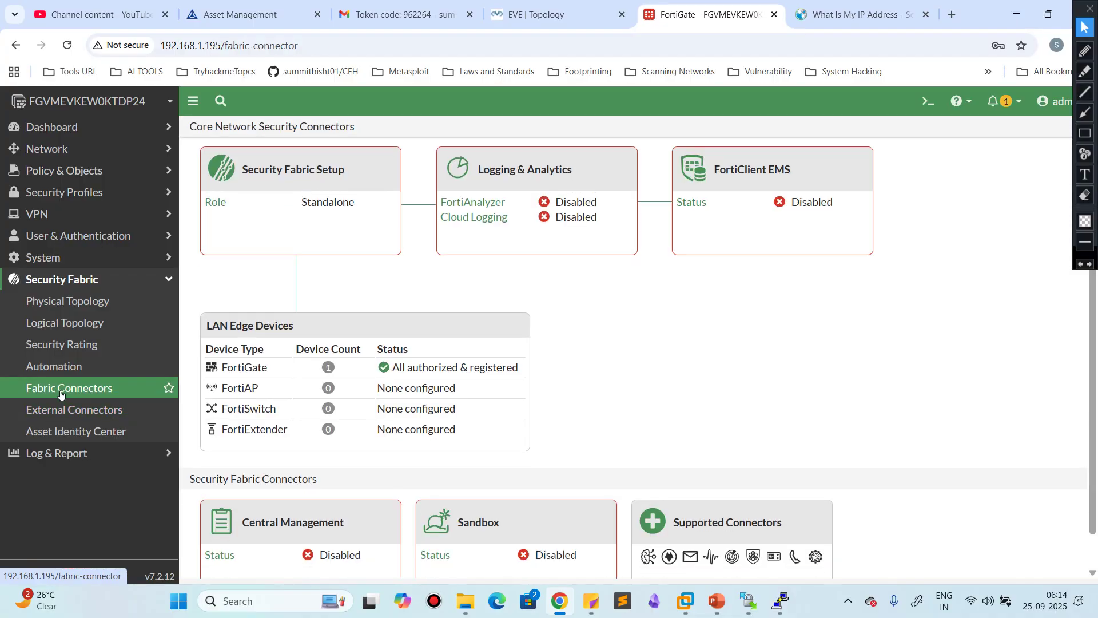
{"action": "scroll", "coordinate": [772, 385], "scroll_direction": "down", "scroll_amount": 1}
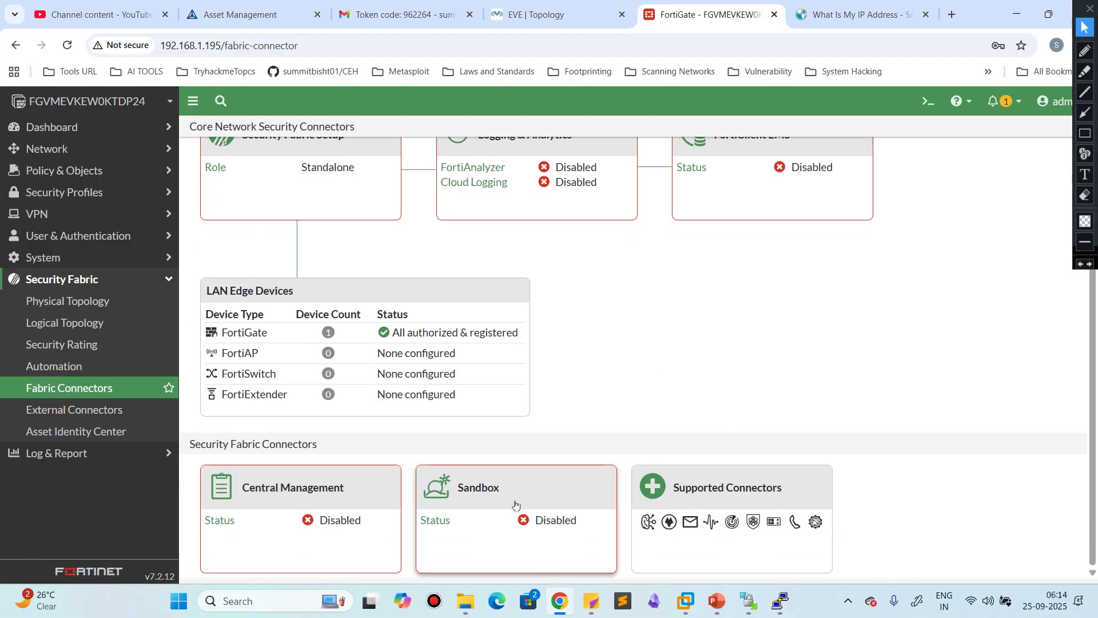
{"action": "scroll", "coordinate": [922, 410], "scroll_direction": "up", "scroll_amount": 1}
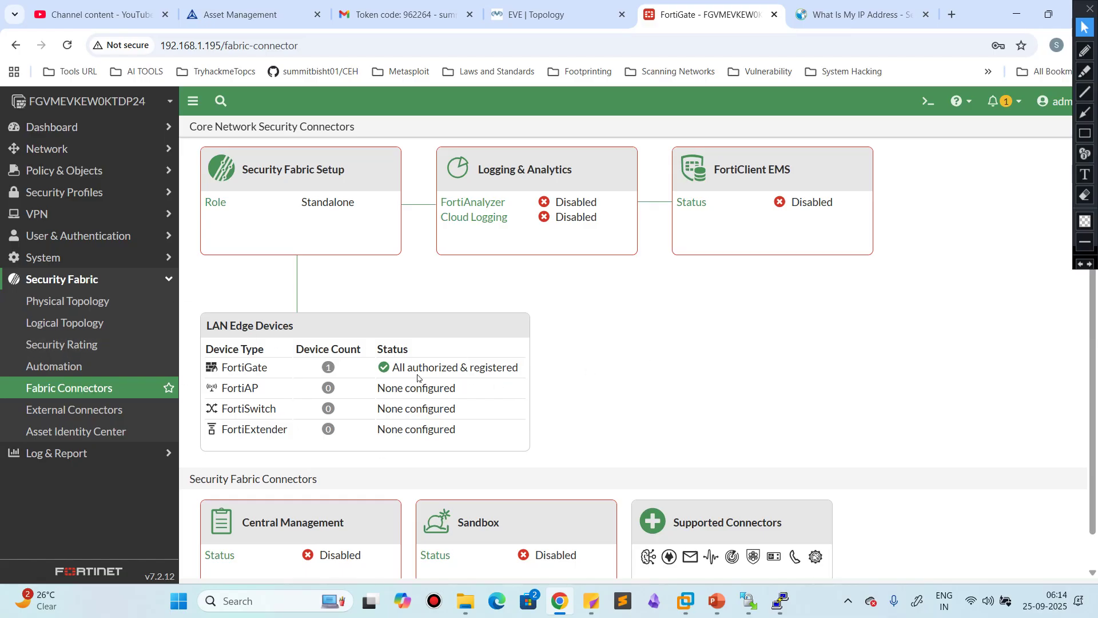
{"action": "left_click", "coordinate": [68, 409]}
{"action": "left_click", "coordinate": [73, 431]}
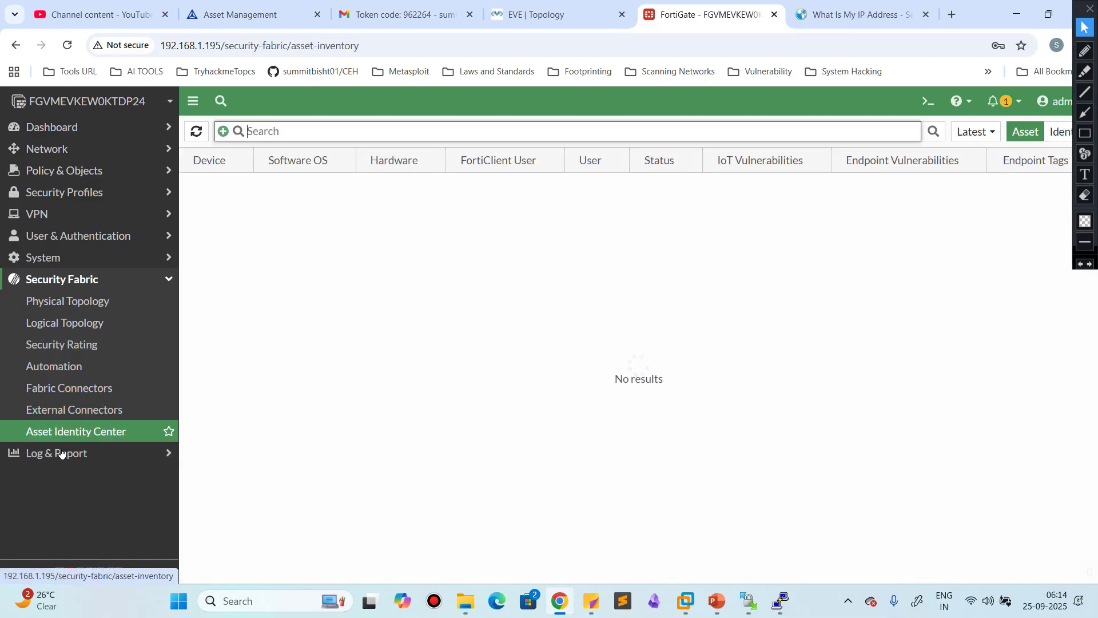
Step: Look through the Forward Traffic, Local Traffic and Sniffer Traffic logs under Log & Report
{"action": "left_click", "coordinate": [61, 453]}
{"action": "left_click", "coordinate": [79, 323]}
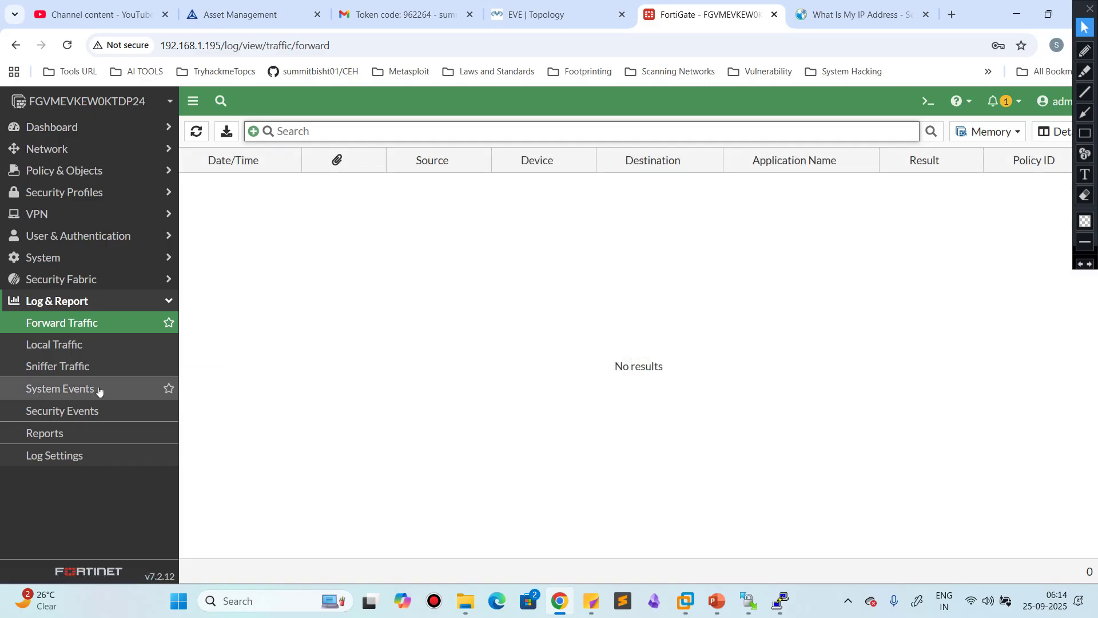
{"action": "left_click", "coordinate": [69, 346]}
{"action": "left_click", "coordinate": [72, 366]}
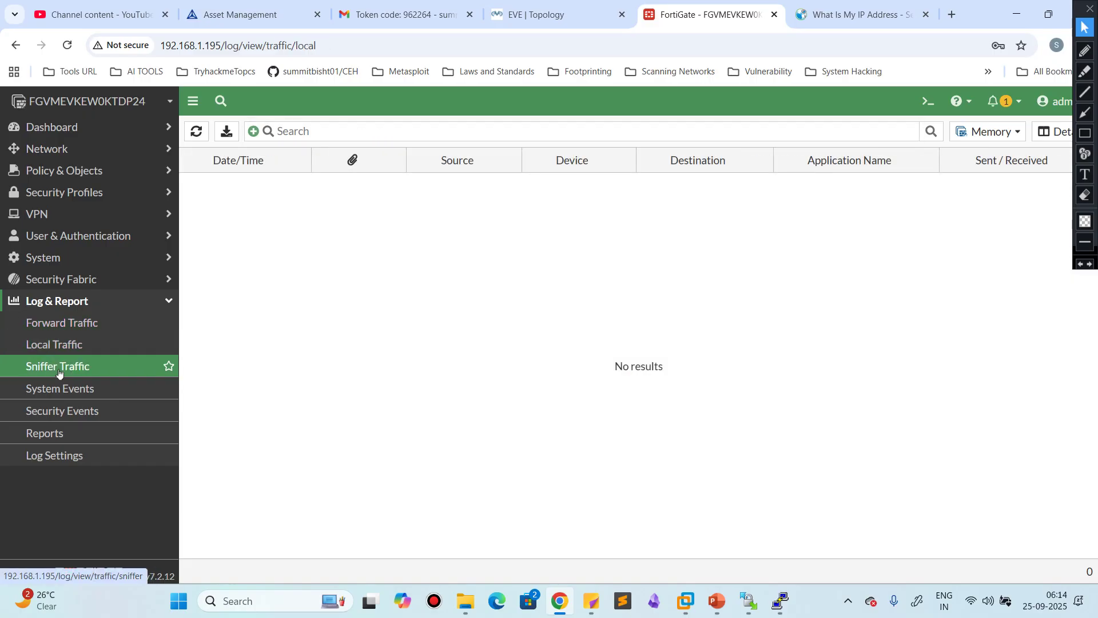
Step: Review the general System Events log entries down to the oldest one
{"action": "left_click", "coordinate": [52, 395]}
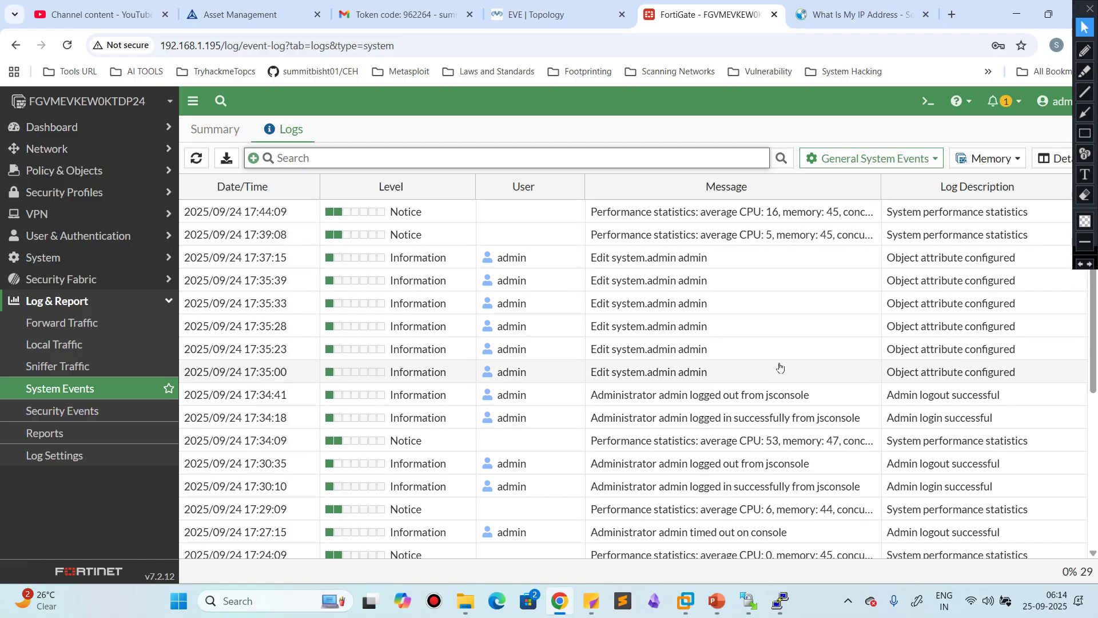
{"action": "scroll", "coordinate": [779, 368], "scroll_direction": "down", "scroll_amount": 4}
{"action": "scroll", "coordinate": [787, 441], "scroll_direction": "down", "scroll_amount": 2}
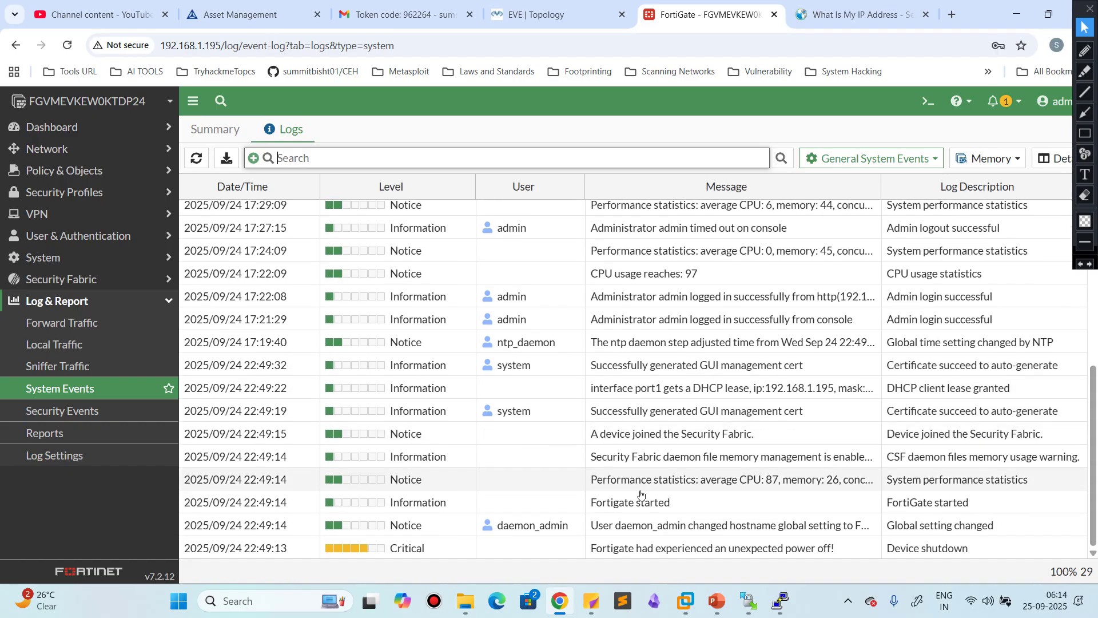
Step: View the Security Events logs, switching the log type from AntiVirus to Anomaly, SSH and Data Leak Prevention
{"action": "left_click", "coordinate": [52, 412]}
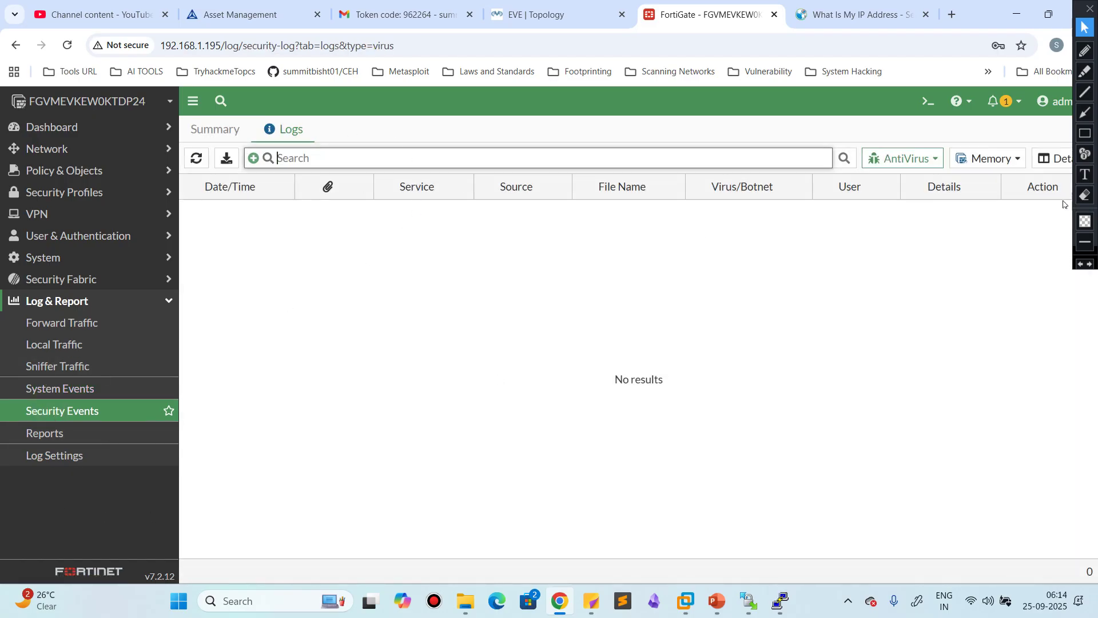
{"action": "left_click", "coordinate": [997, 166]}
{"action": "left_click", "coordinate": [909, 159]}
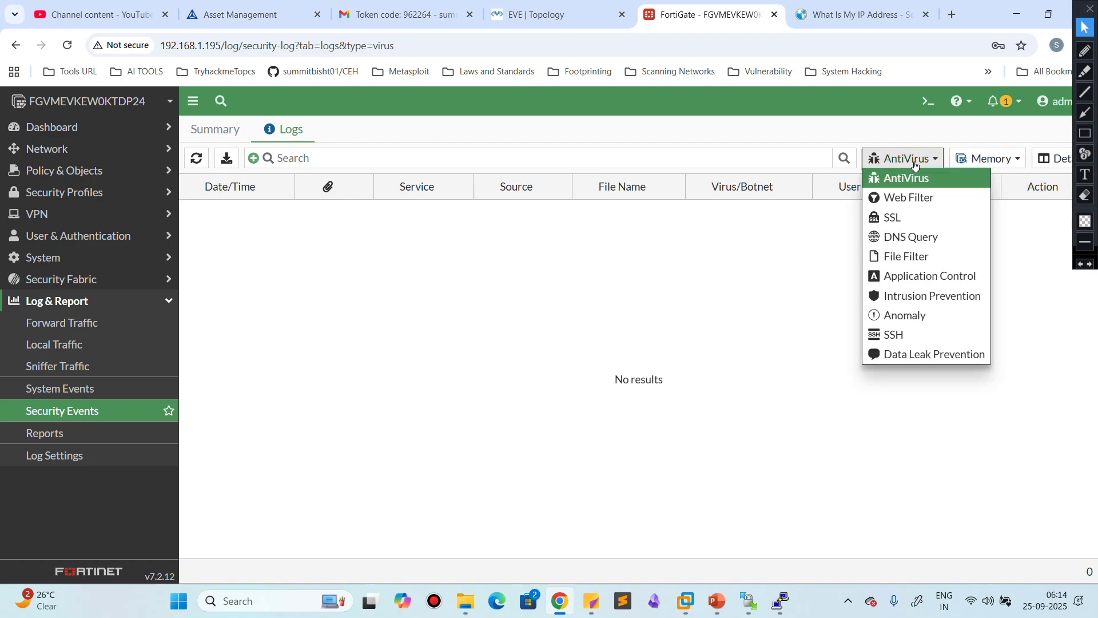
{"action": "left_click", "coordinate": [909, 316]}
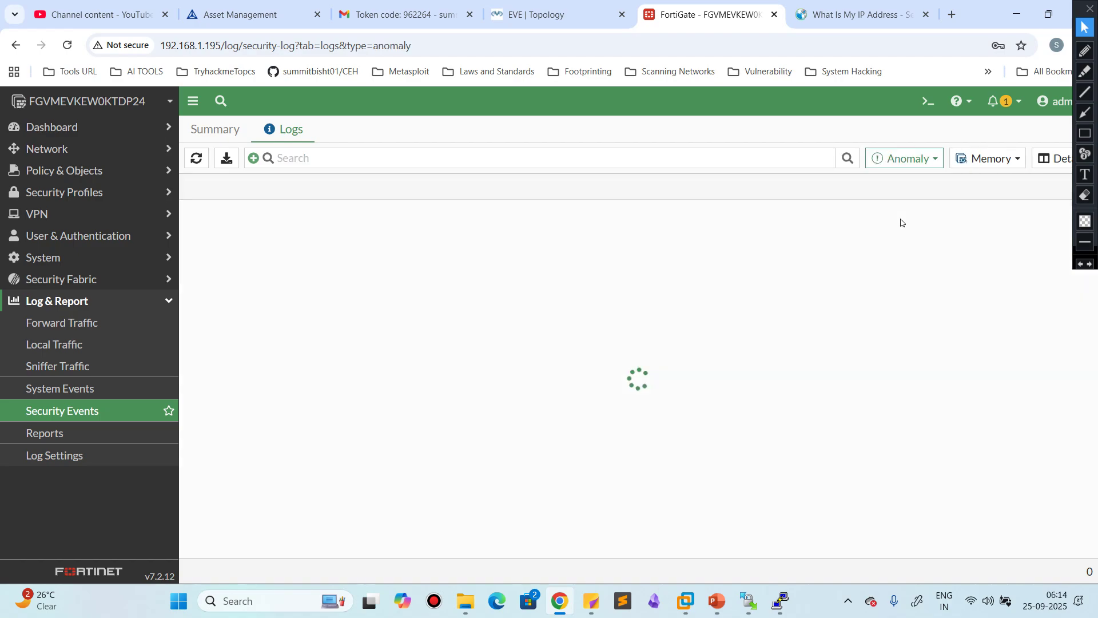
{"action": "left_click", "coordinate": [908, 163]}
{"action": "left_click", "coordinate": [921, 336]}
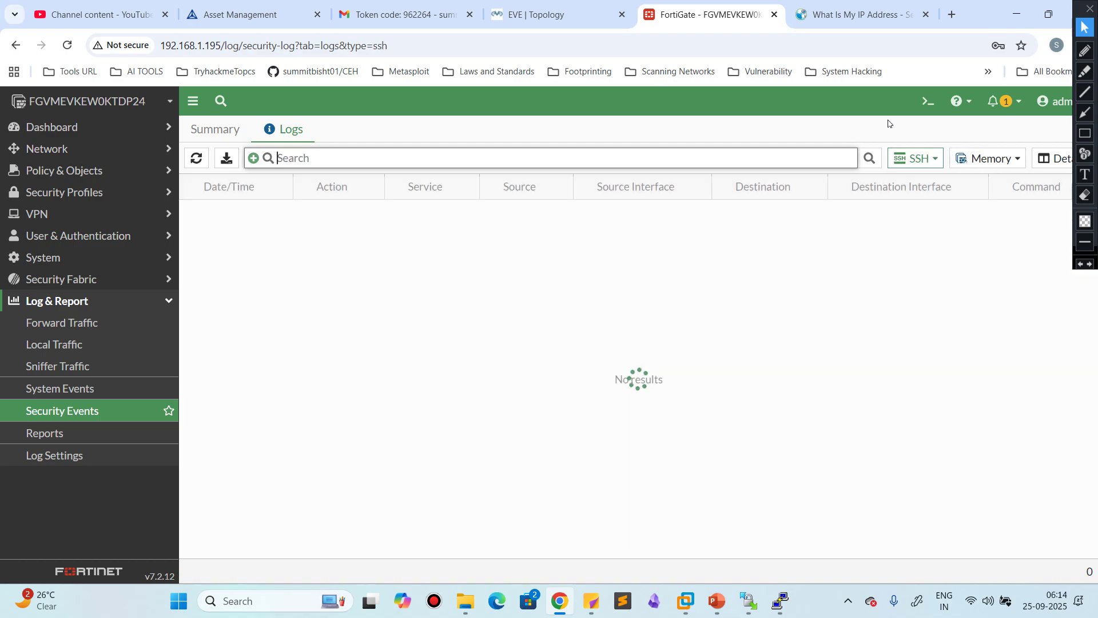
{"action": "left_click", "coordinate": [911, 158]}
{"action": "left_click", "coordinate": [938, 354]}
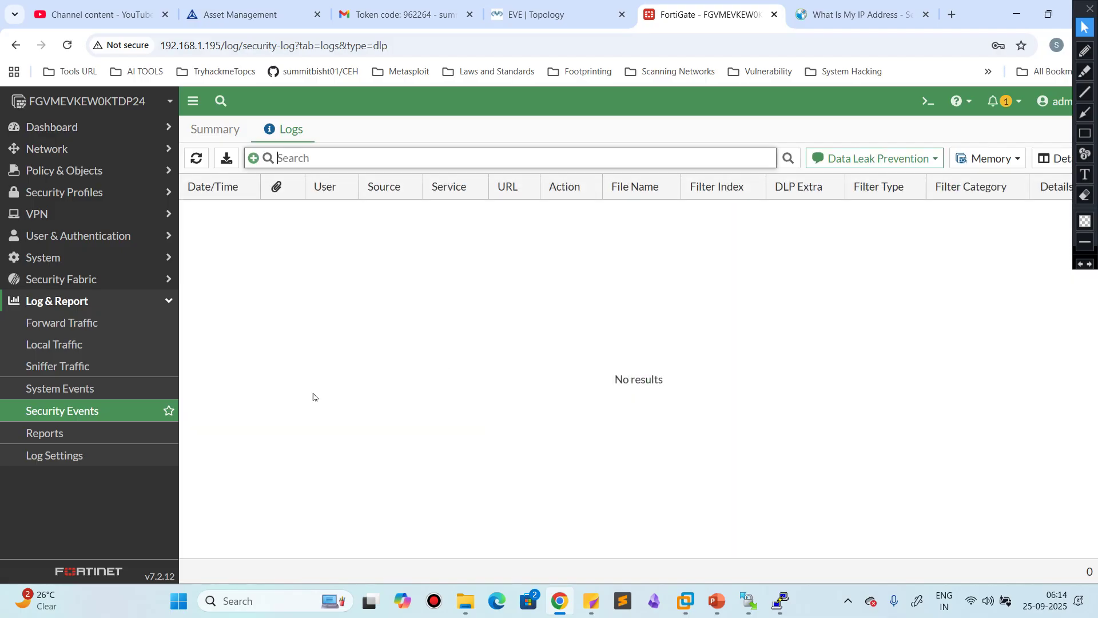
Step: Examine the FortiAnalyzer Reports page, including its report summary and the list of generated reports
{"action": "left_click", "coordinate": [44, 437]}
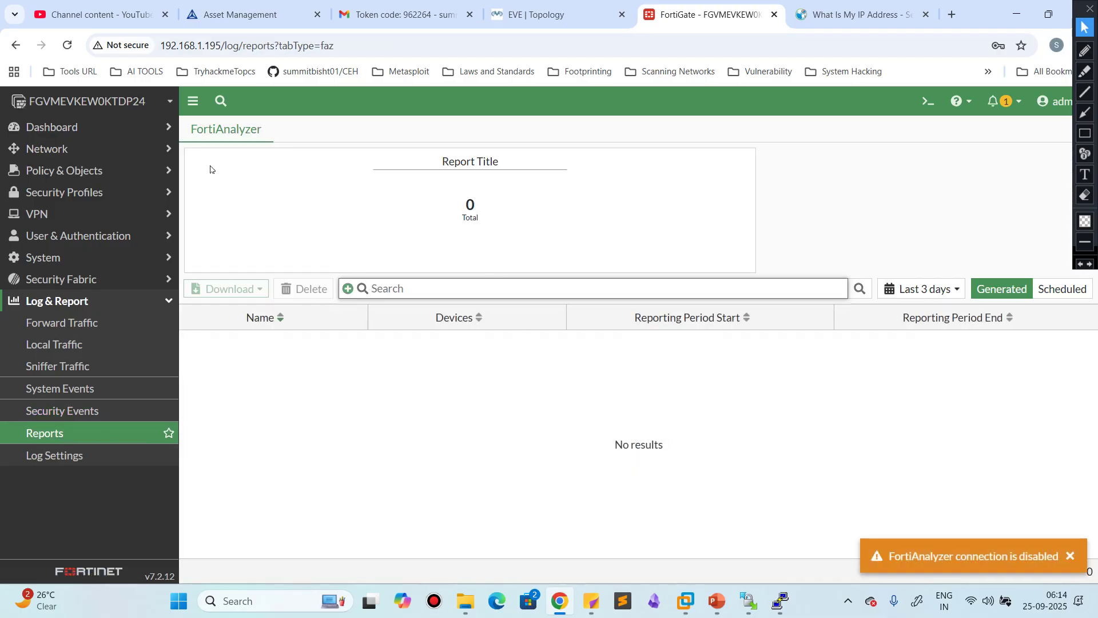
{"action": "left_click", "coordinate": [405, 190]}
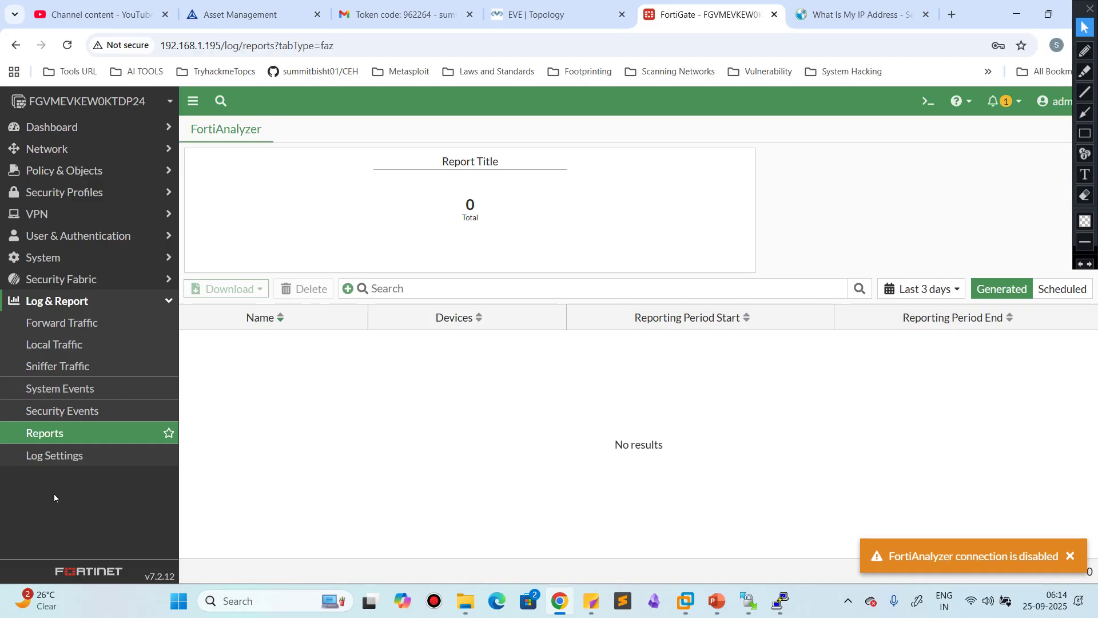
{"action": "left_click", "coordinate": [348, 289]}
{"action": "left_click", "coordinate": [669, 437]}
{"action": "left_click", "coordinate": [193, 100]}
{"action": "left_click", "coordinate": [12, 101]}
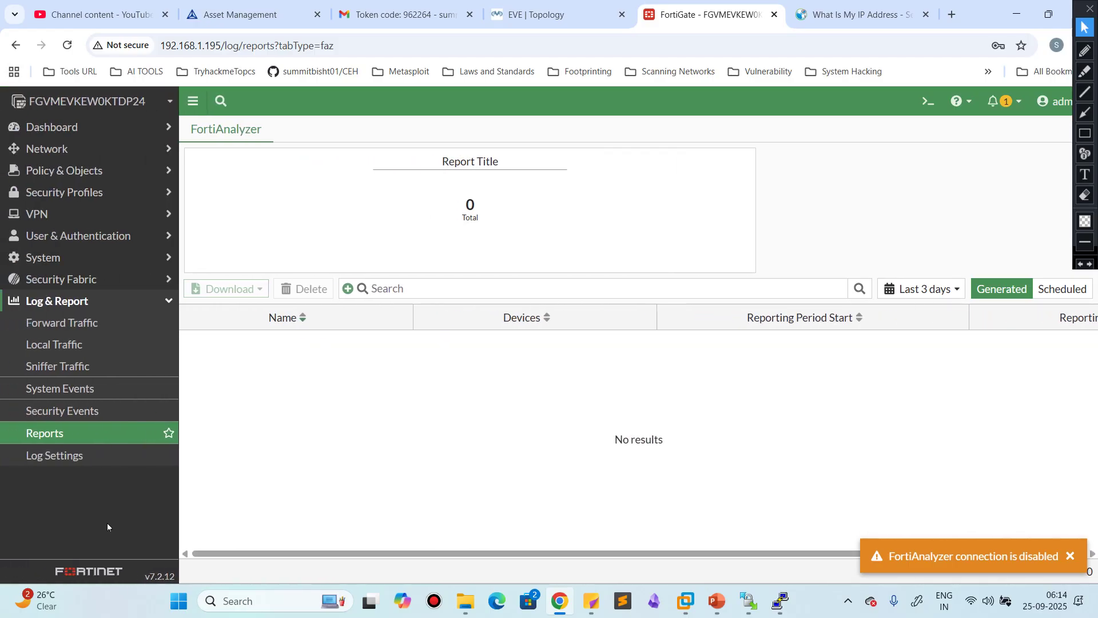
Step: In the global log settings, set local traffic logging to All and enable syslog logging
{"action": "left_click", "coordinate": [57, 455]}
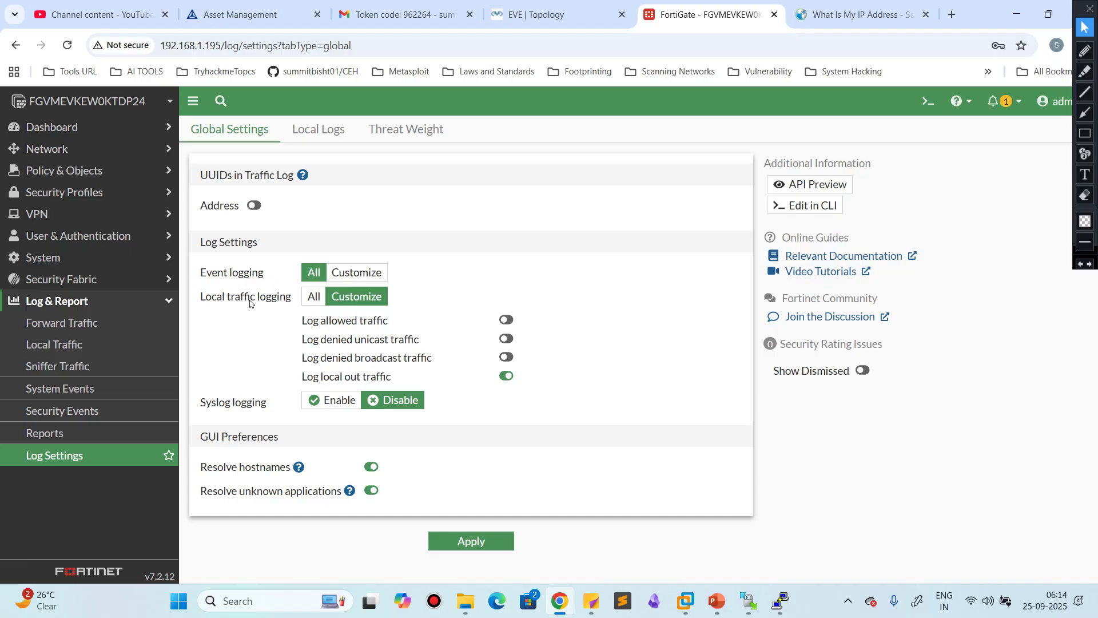
{"action": "left_click", "coordinate": [314, 296]}
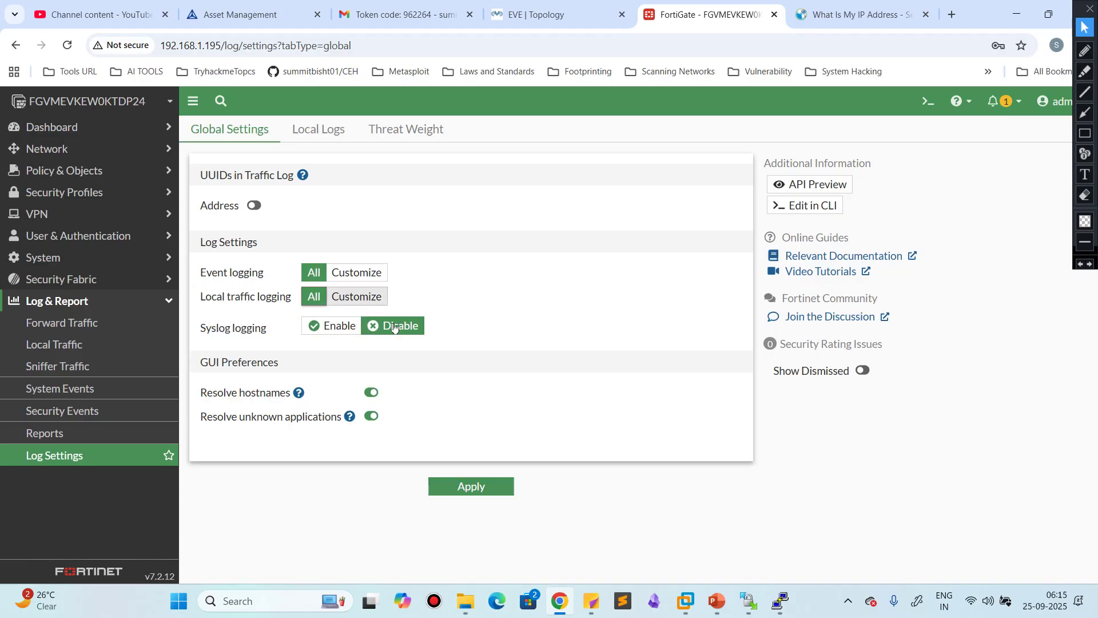
{"action": "left_click", "coordinate": [328, 327]}
{"action": "left_click", "coordinate": [343, 355]}
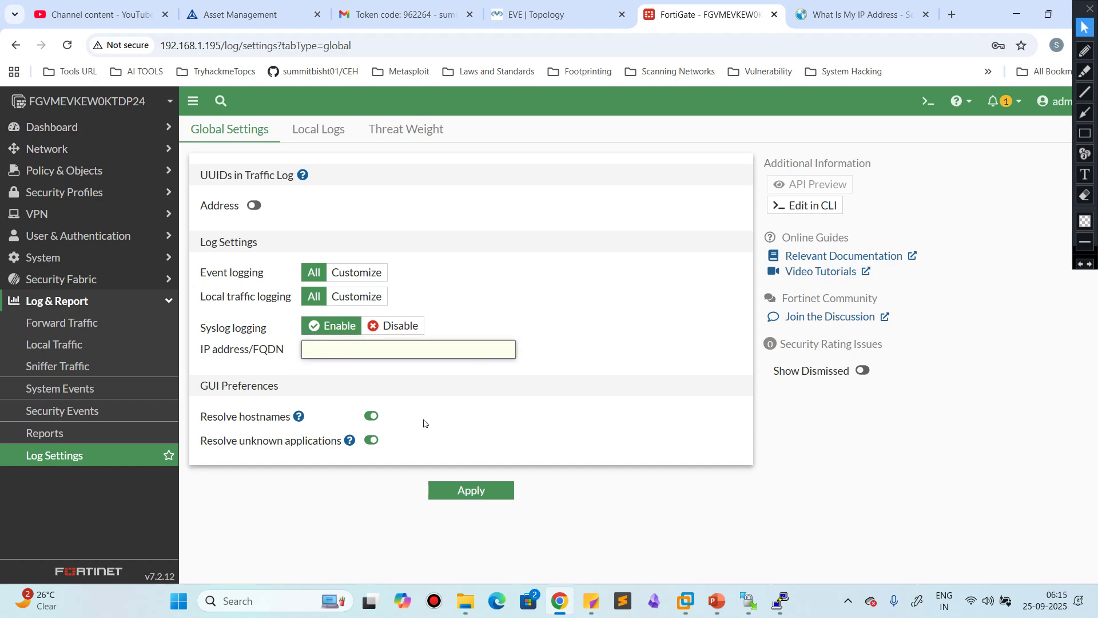
Step: Visit the Local Logs settings, return to Global Settings, enable syslog logging and activate its IP address/FQDN entry without applying
{"action": "left_click", "coordinate": [300, 129]}
{"action": "left_click", "coordinate": [223, 130]}
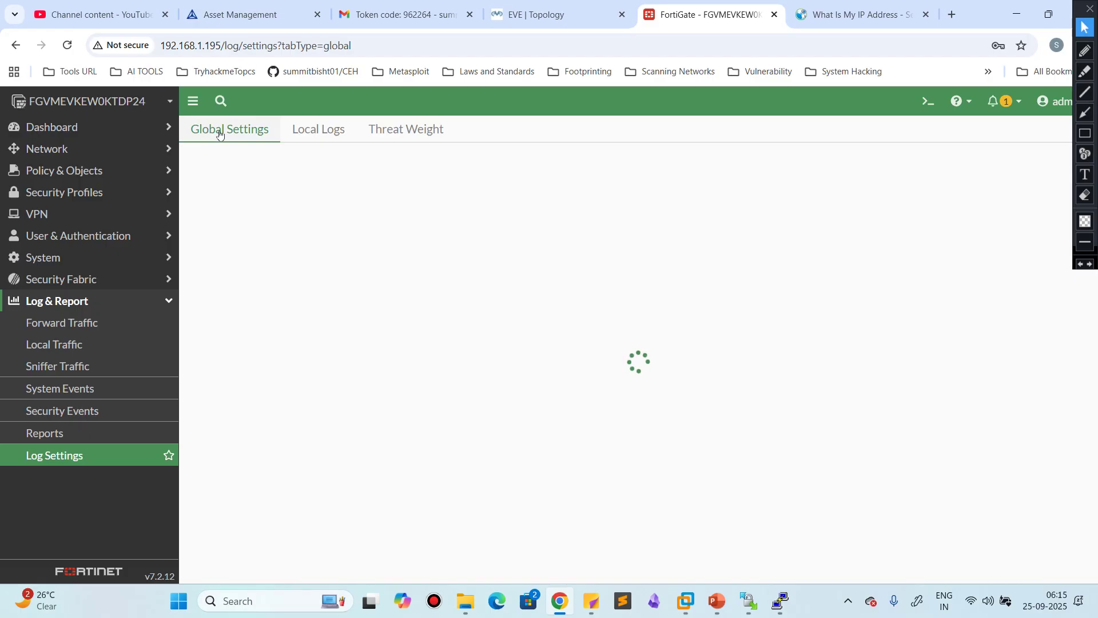
{"action": "left_click", "coordinate": [329, 401]}
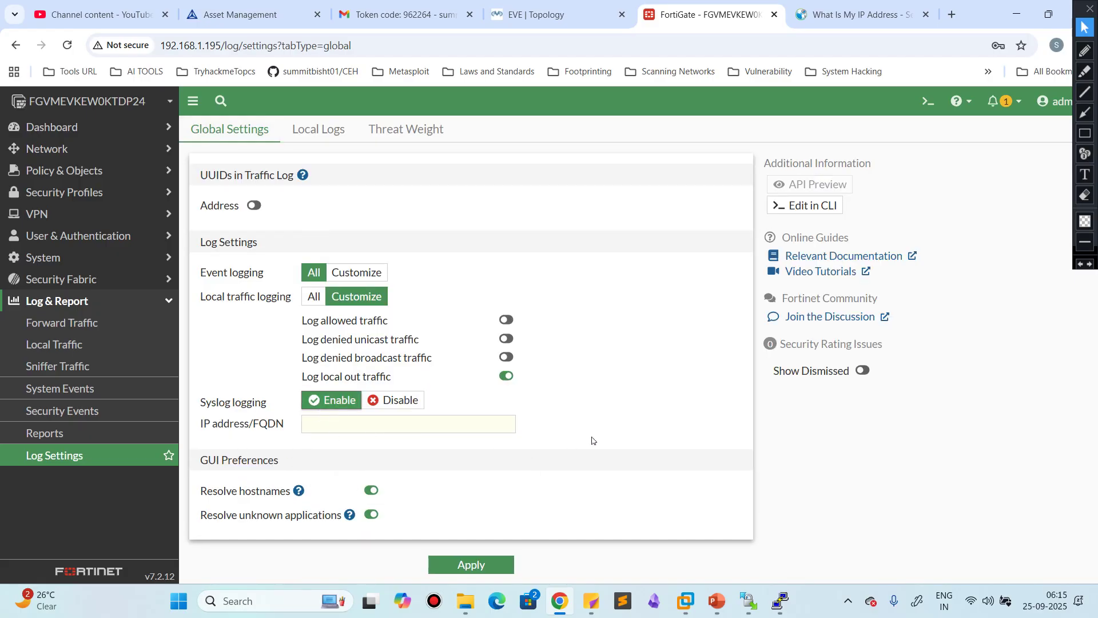
{"action": "left_click", "coordinate": [454, 423]}
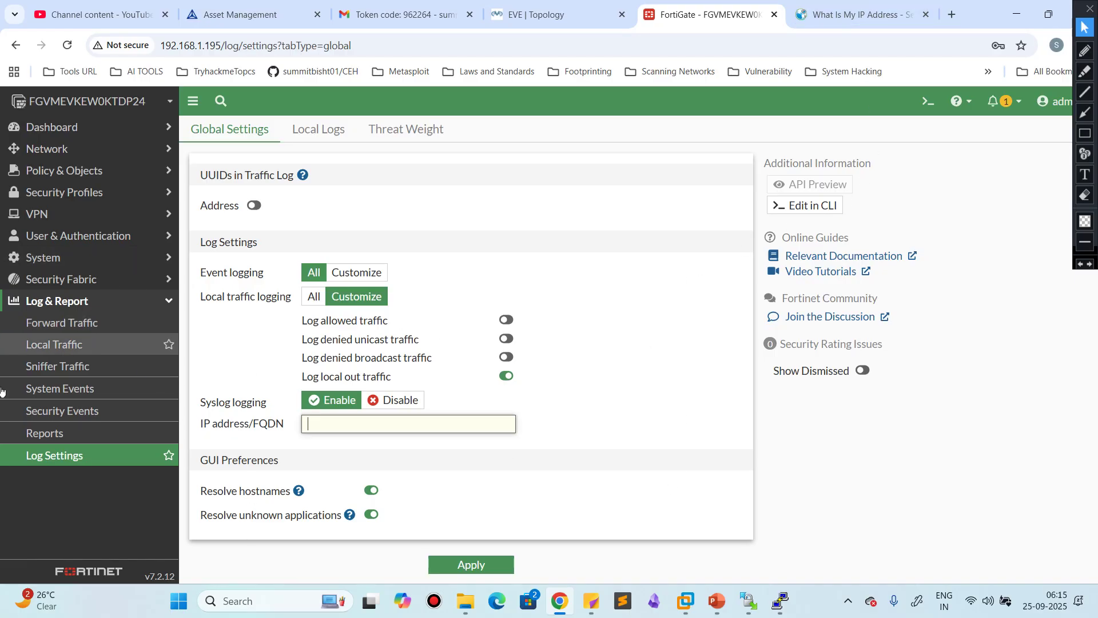
Step: Return to the Status dashboard to view the system information, license and resource widgets
{"action": "left_click", "coordinate": [88, 135]}
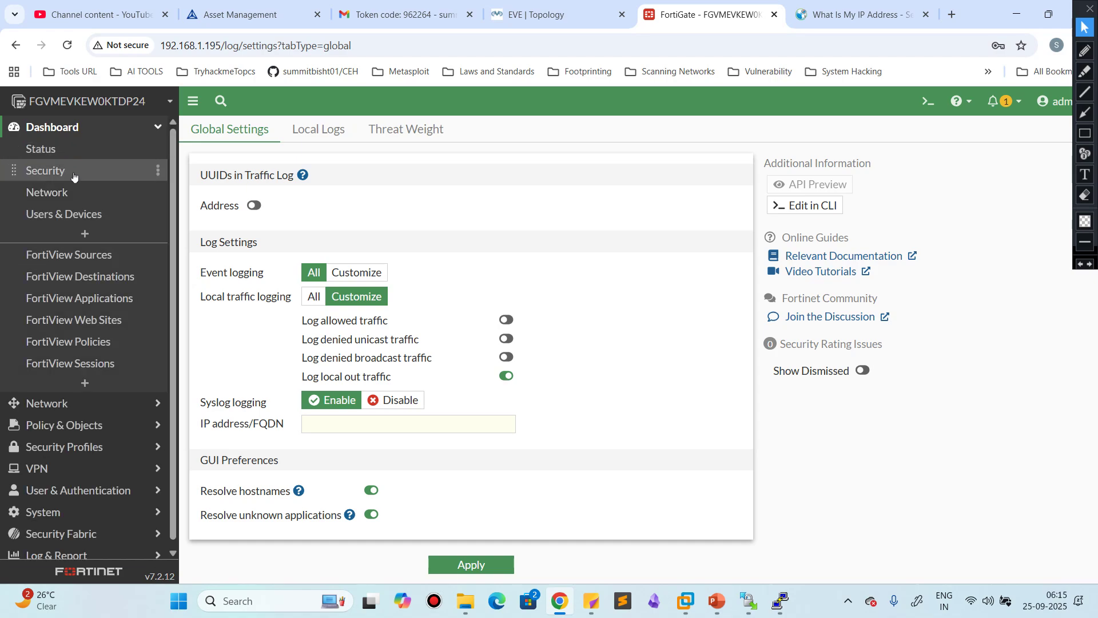
{"action": "left_click", "coordinate": [51, 150]}
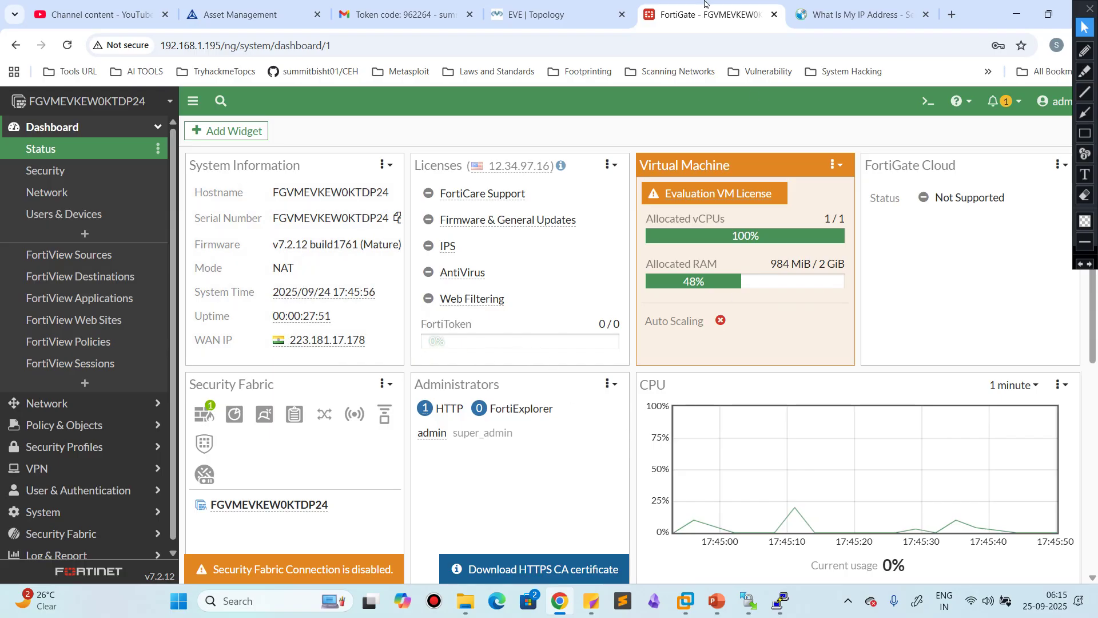
{"action": "mouse_move", "coordinate": [707, 2]}
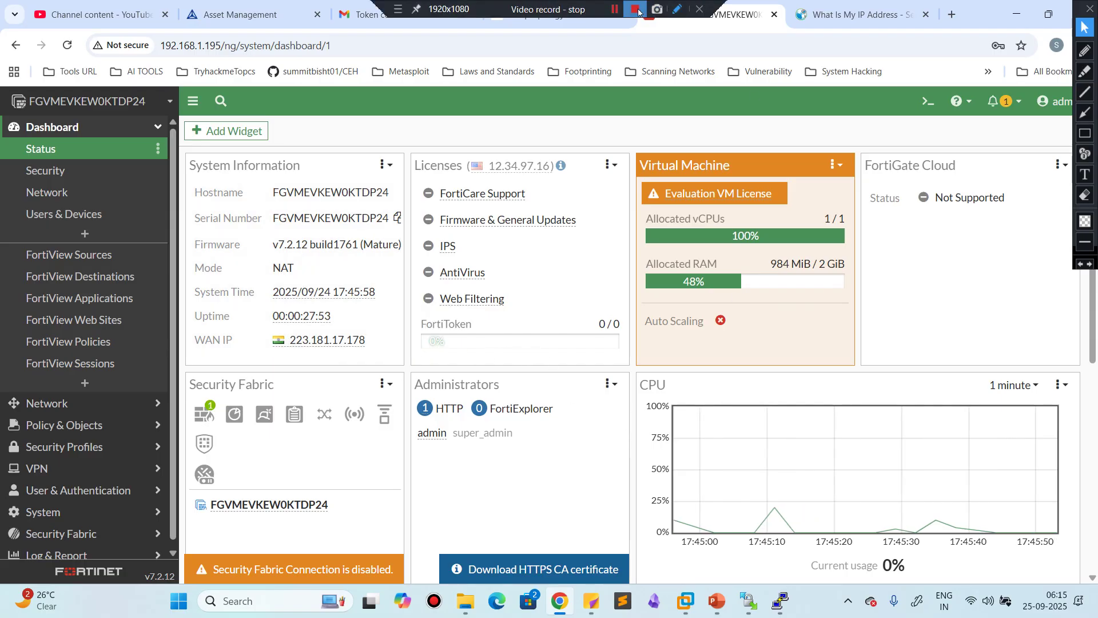